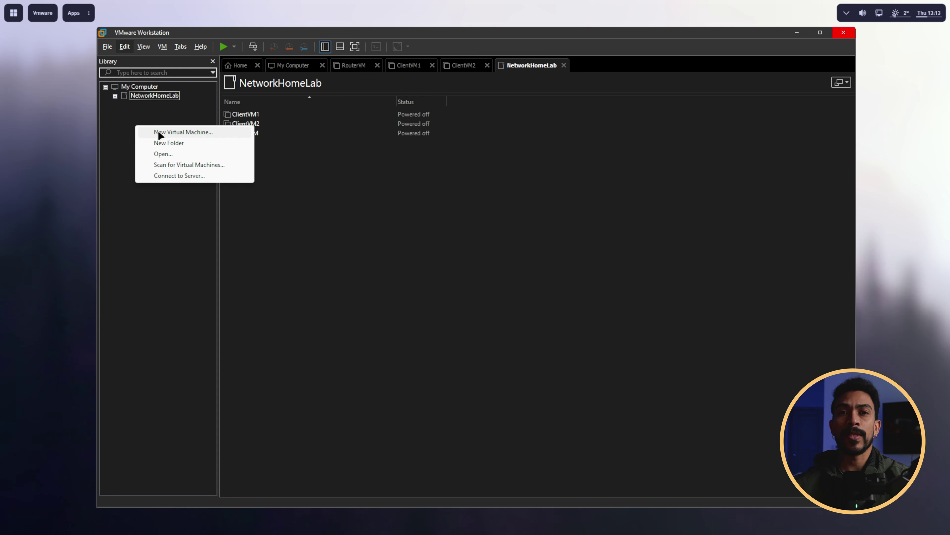
Step: Start a Custom new virtual machine, keeping default hardware compatibility, with the OS installed later
{"action": "left_click", "coordinate": [160, 132]}
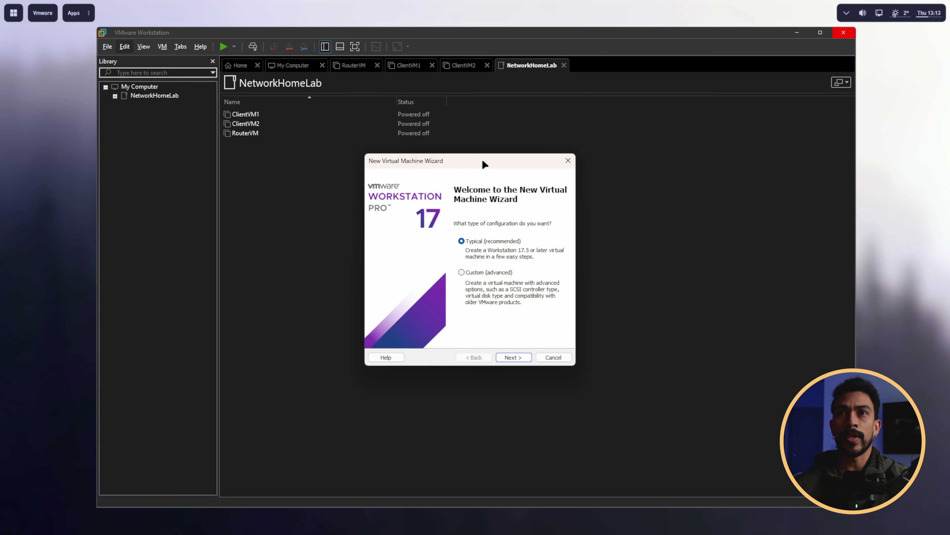
{"action": "left_click", "coordinate": [467, 273]}
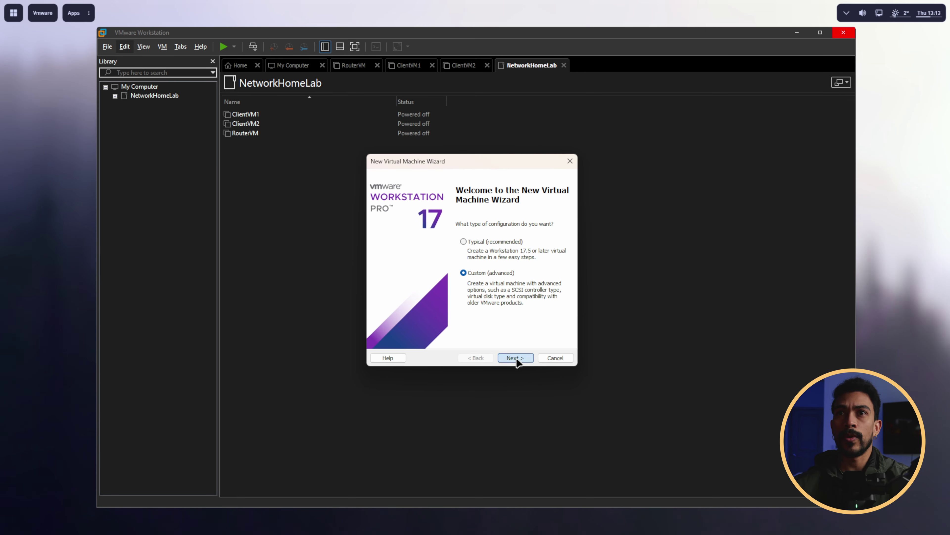
{"action": "left_click", "coordinate": [517, 359]}
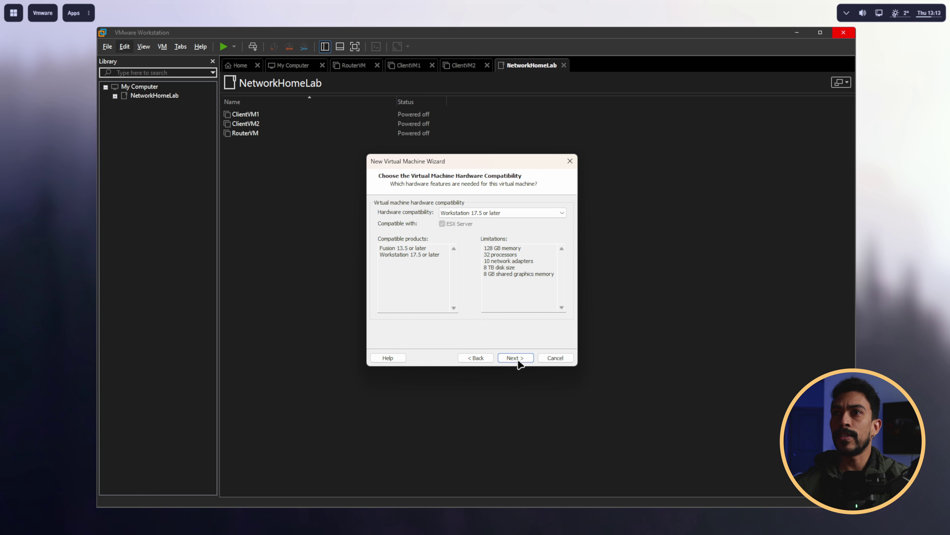
{"action": "left_click", "coordinate": [518, 359]}
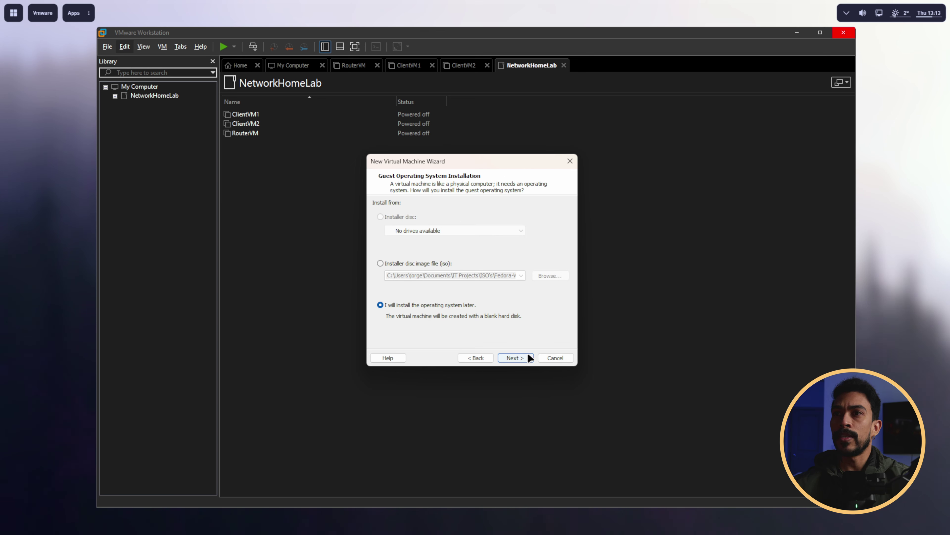
{"action": "left_click", "coordinate": [518, 359]}
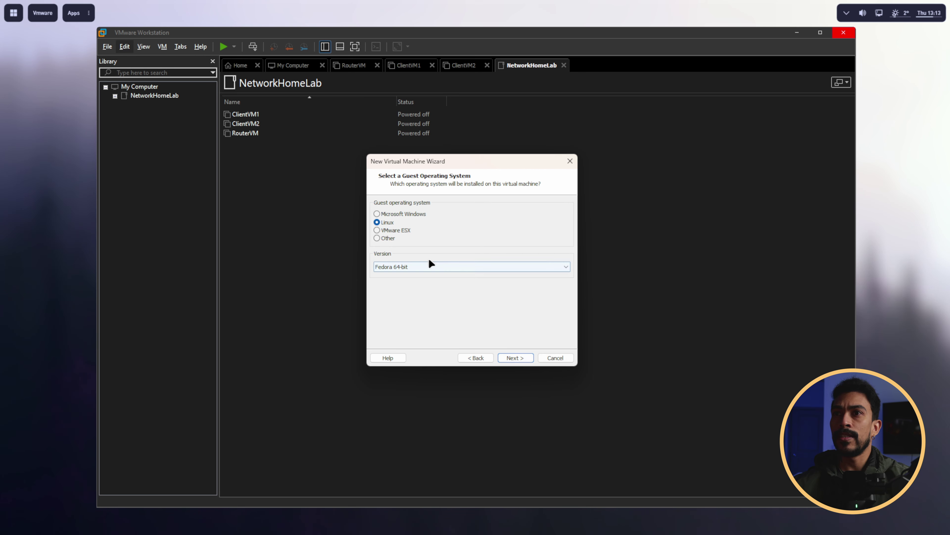
Step: Choose Microsoft Windows > Windows Server 2022 as the guest OS and name the VM 'AD Home Lab - DC'
{"action": "left_click", "coordinate": [389, 213]}
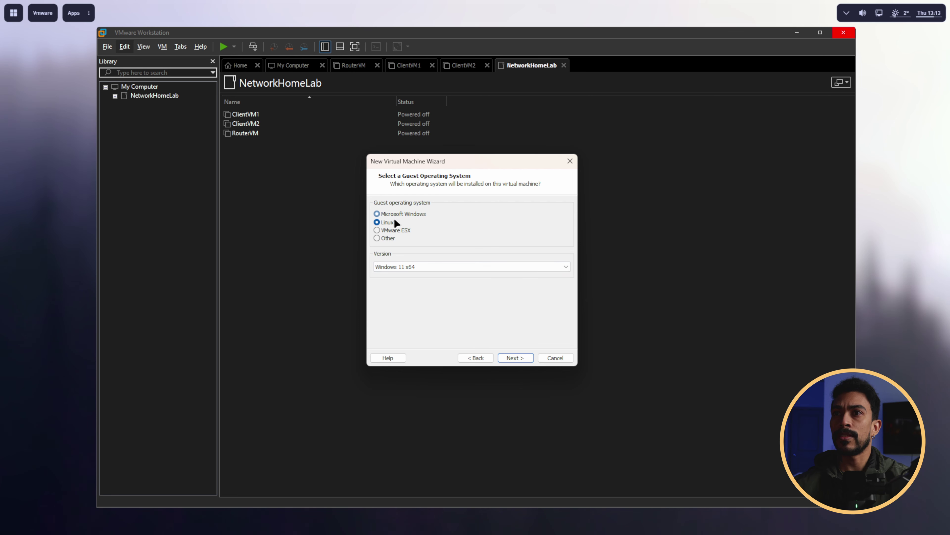
{"action": "left_click", "coordinate": [415, 266]}
{"action": "left_click", "coordinate": [448, 341]}
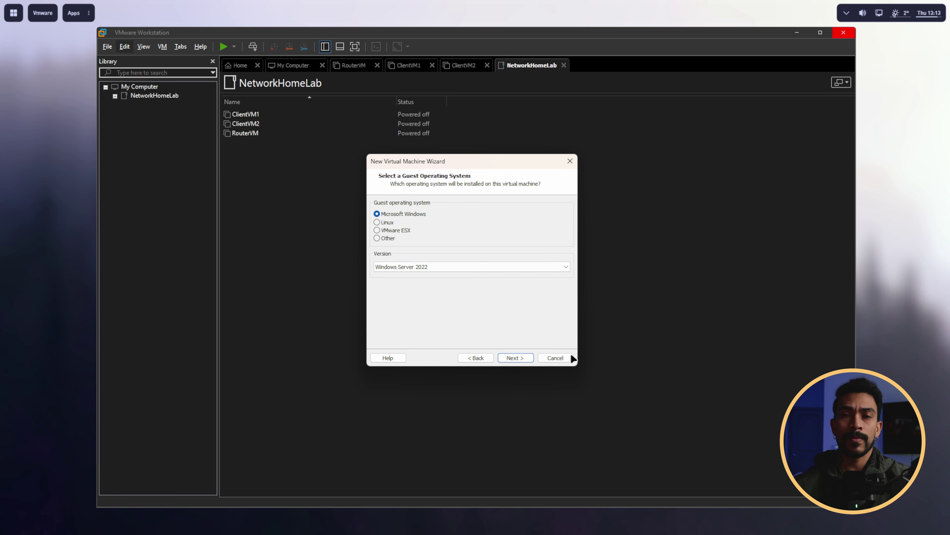
{"action": "left_click", "coordinate": [515, 358]}
{"action": "type", "text": "AD "}
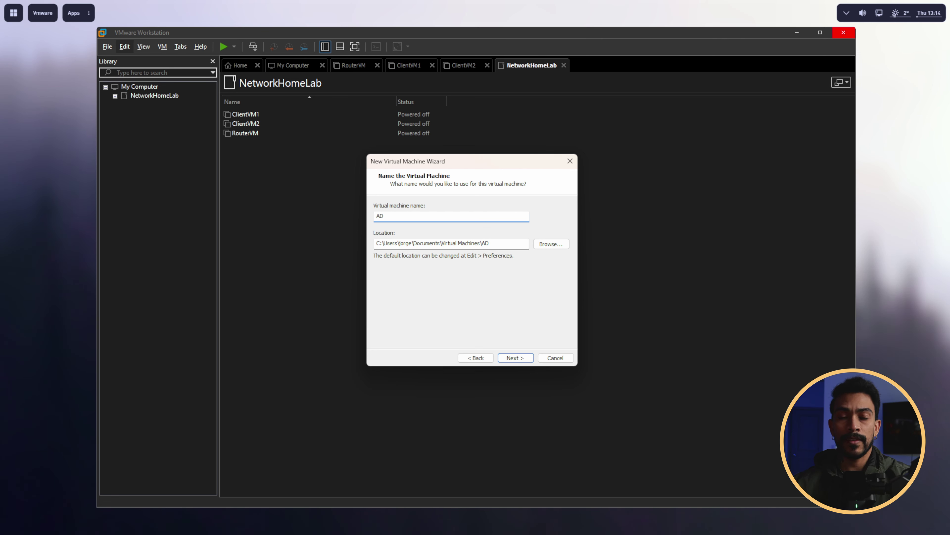
{"action": "type", "text": "Home Lab "}
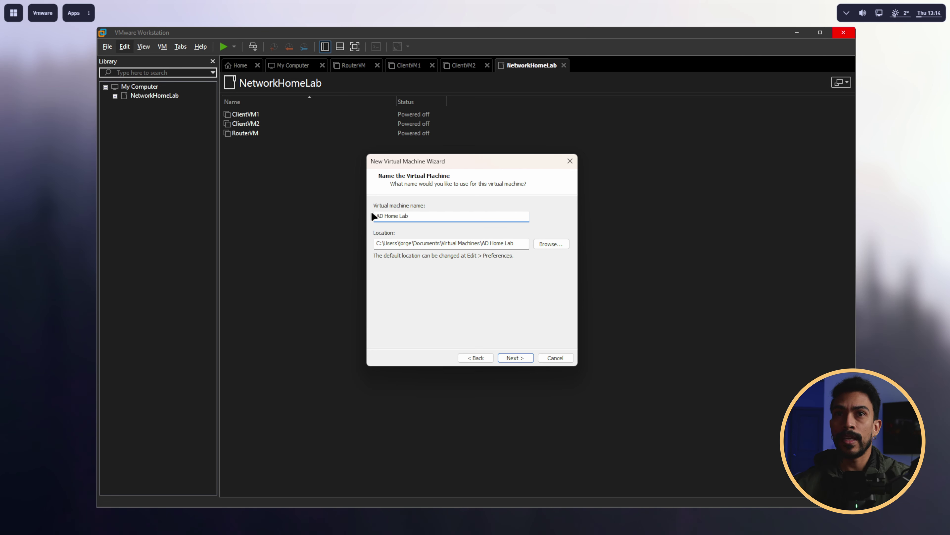
{"action": "type", "text": "- "}
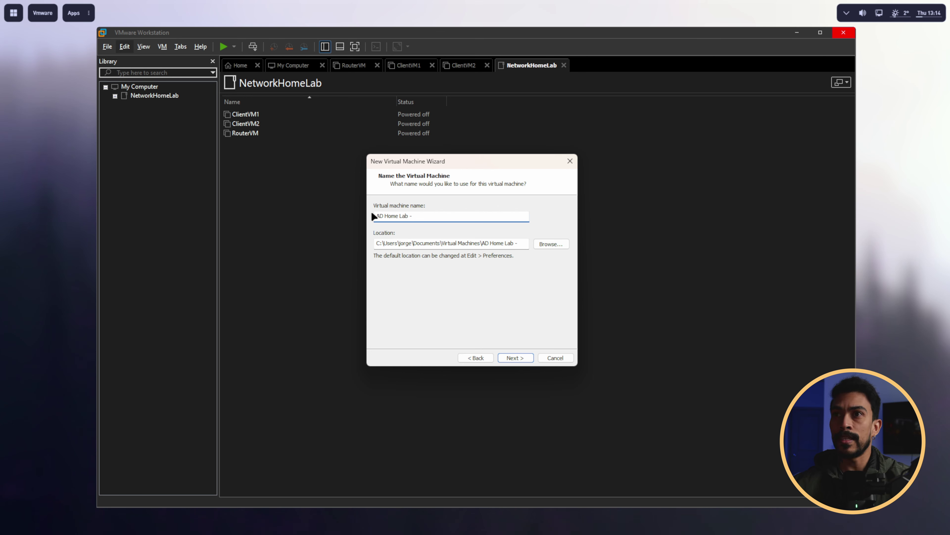
{"action": "type", "text": "DC"}
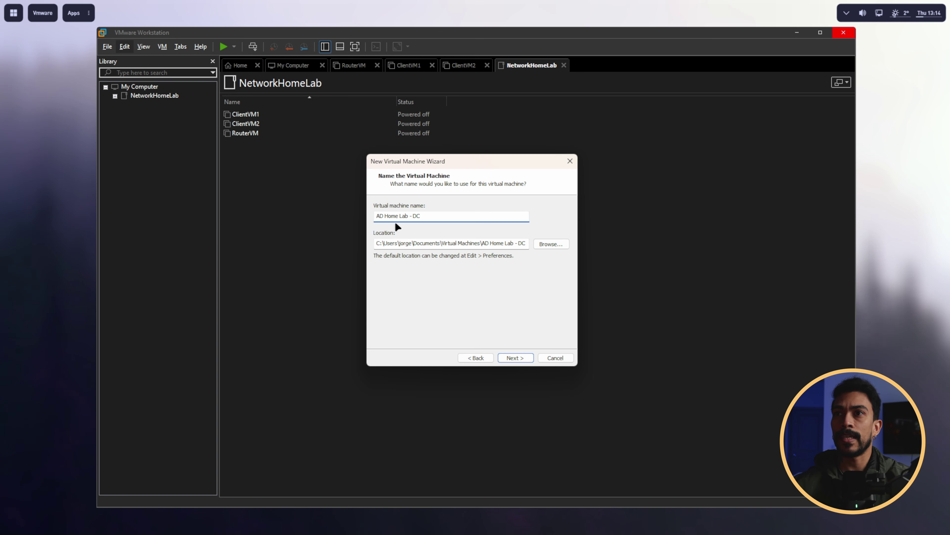
Step: Keep UEFI firmware, set 2 cores per processor, and allocate 4096 MB of memory
{"action": "left_click", "coordinate": [505, 358]}
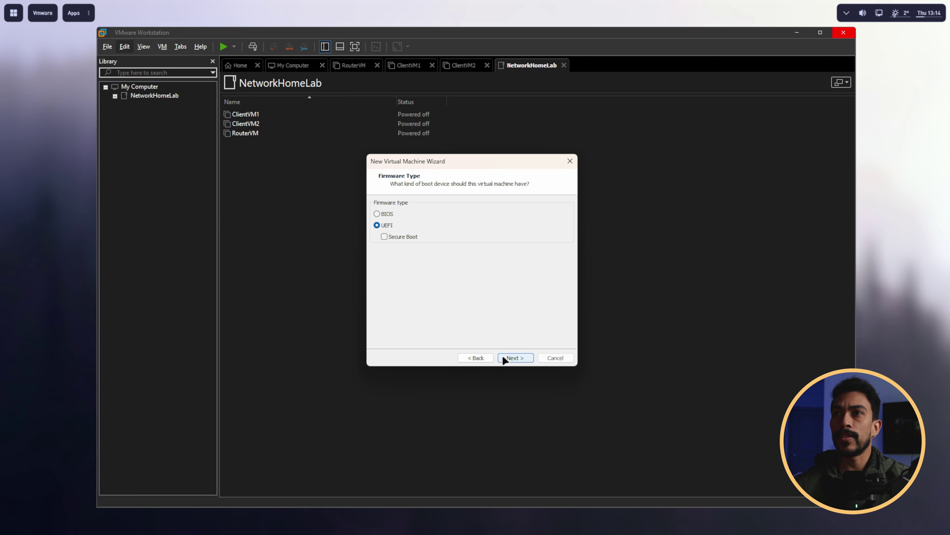
{"action": "left_click", "coordinate": [518, 358]}
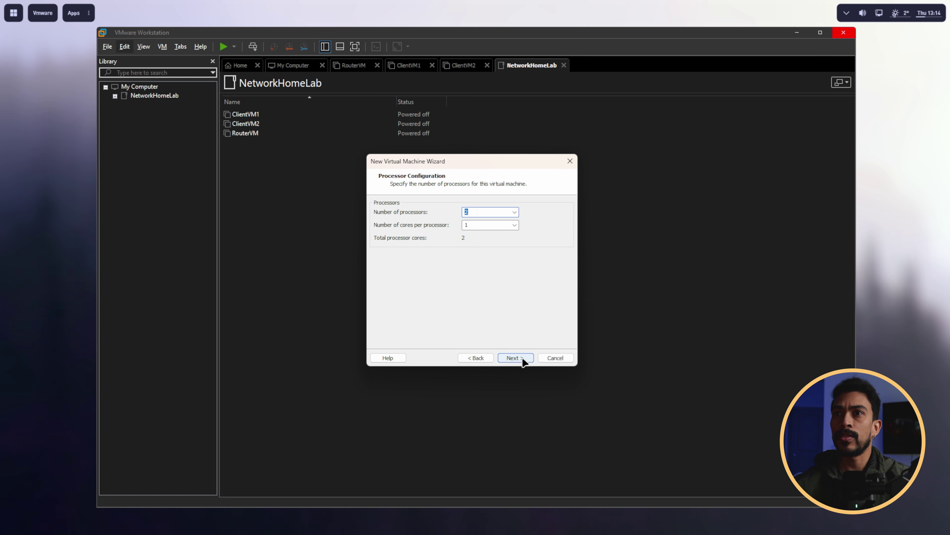
{"action": "left_click", "coordinate": [515, 226]}
{"action": "left_click", "coordinate": [504, 241]}
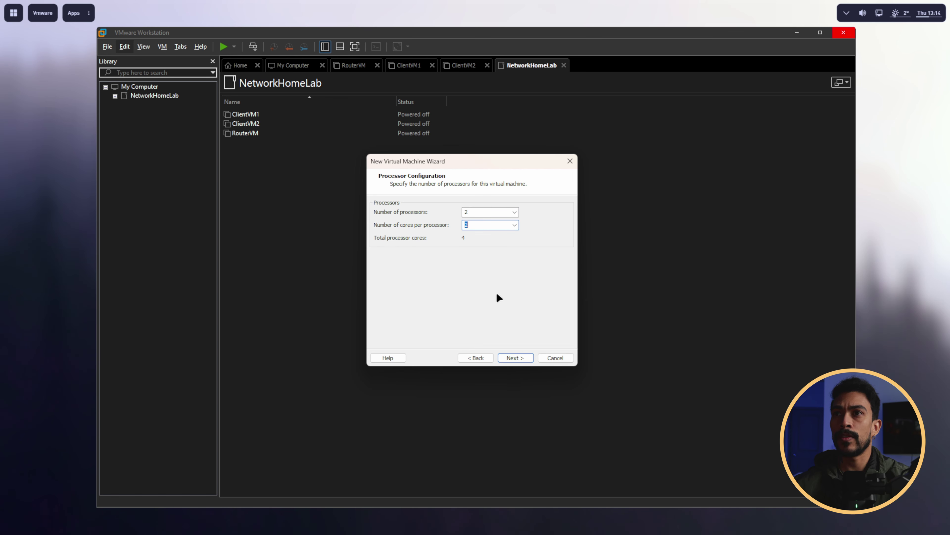
{"action": "left_click", "coordinate": [513, 358]}
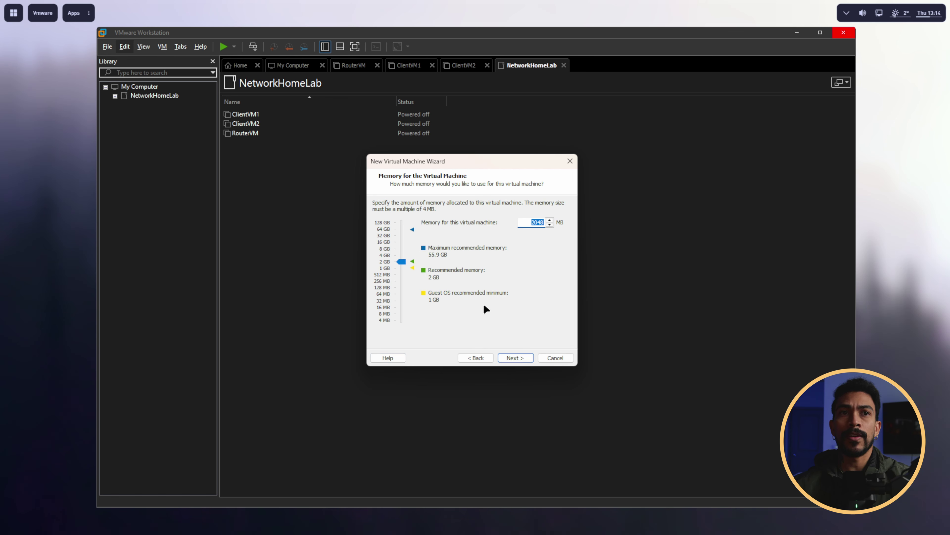
{"action": "left_click_drag", "start_coordinate": [401, 262], "coordinate": [402, 257]}
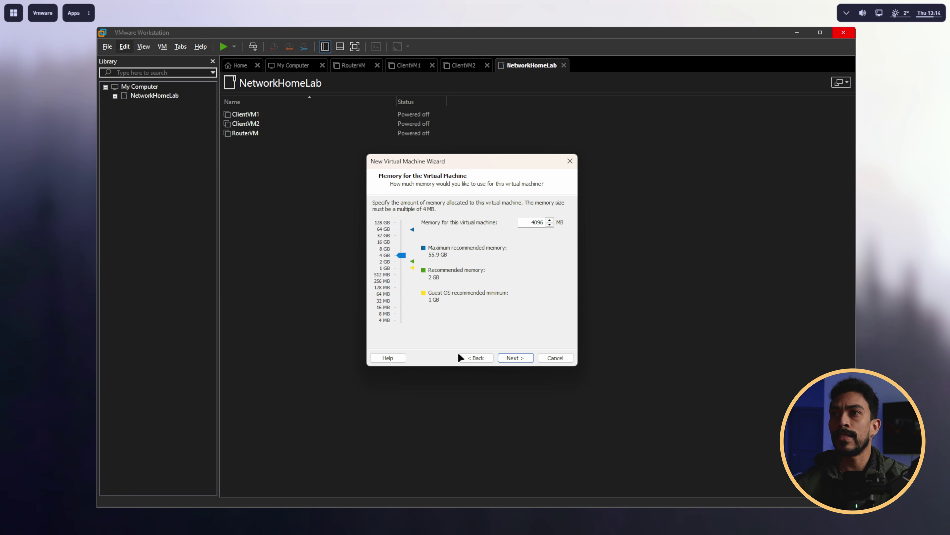
{"action": "left_click", "coordinate": [516, 358]}
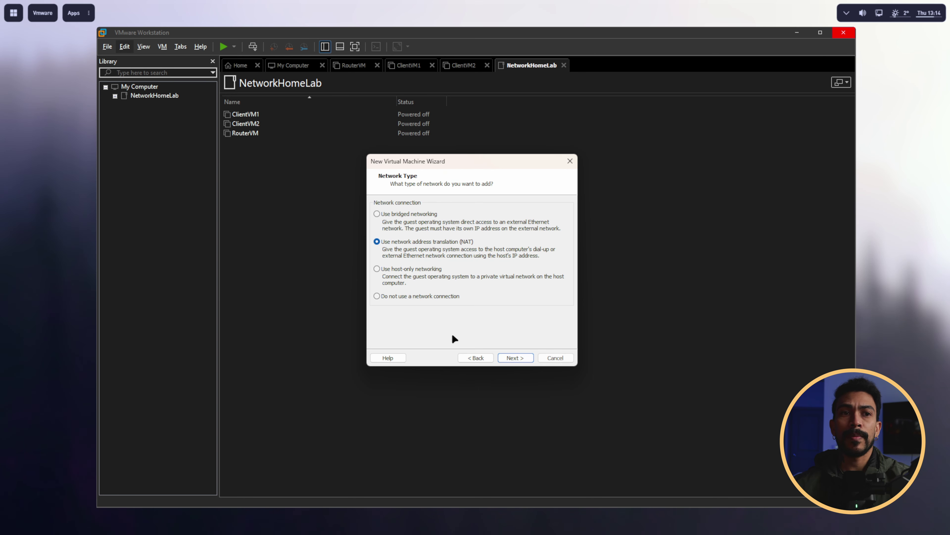
Step: Use bridged networking and default controller and disk type, create a 60 GB disk, and finish
{"action": "left_click", "coordinate": [376, 214]}
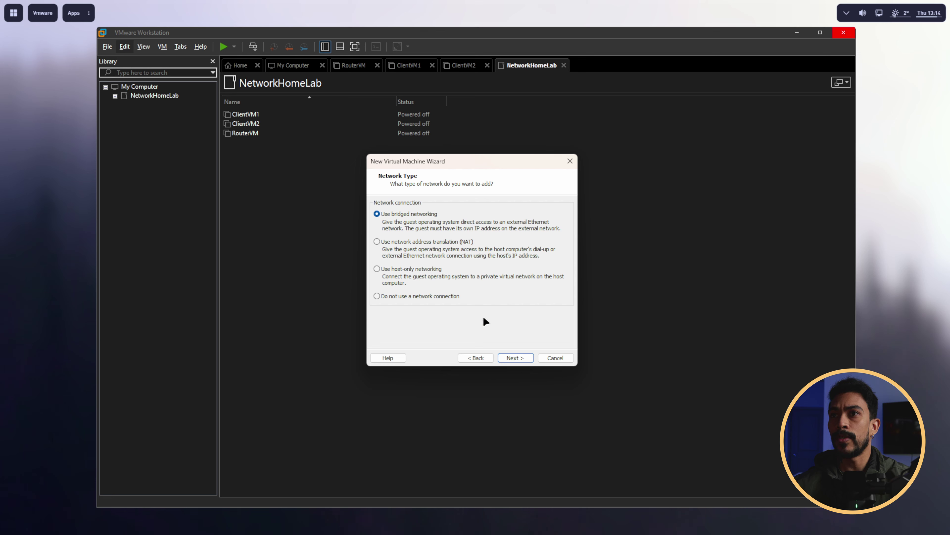
{"action": "left_click", "coordinate": [516, 357]}
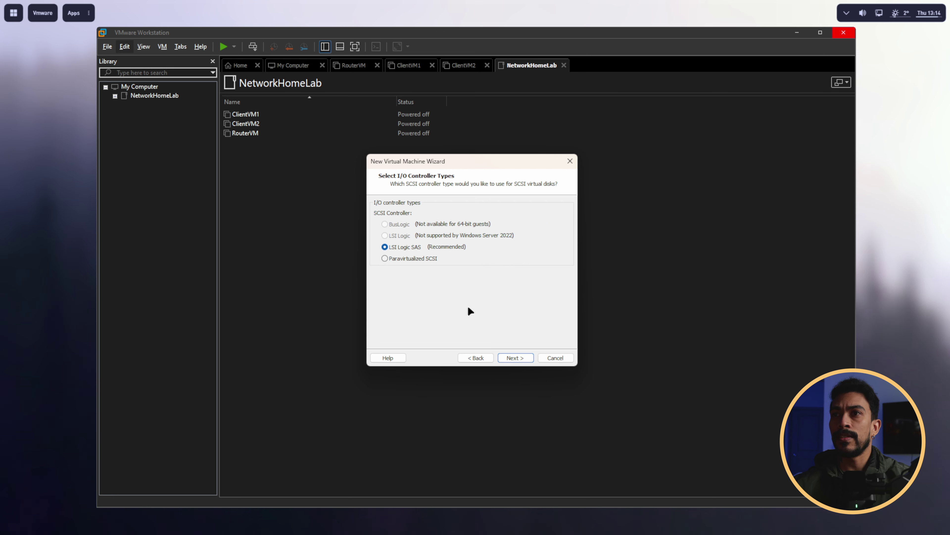
{"action": "left_click", "coordinate": [515, 357]}
{"action": "left_click", "coordinate": [516, 358]}
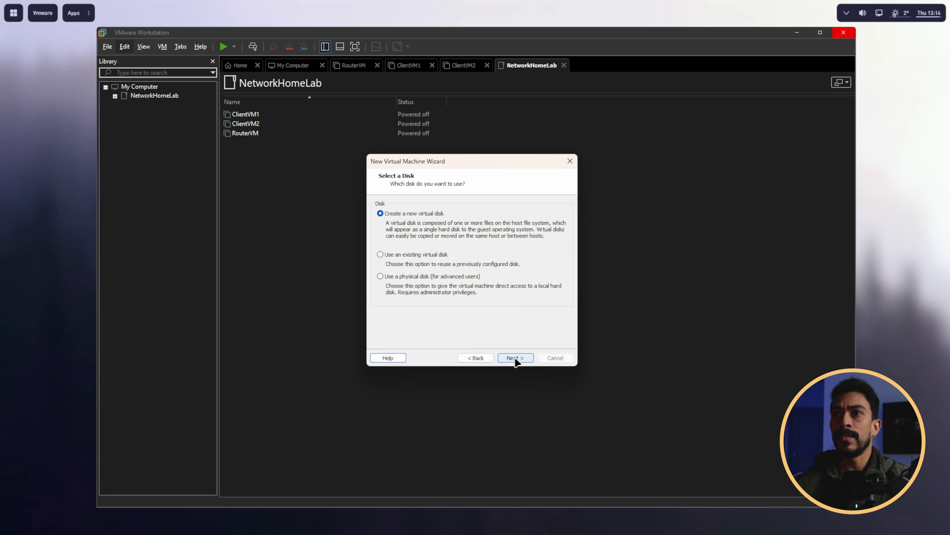
{"action": "left_click", "coordinate": [515, 358]}
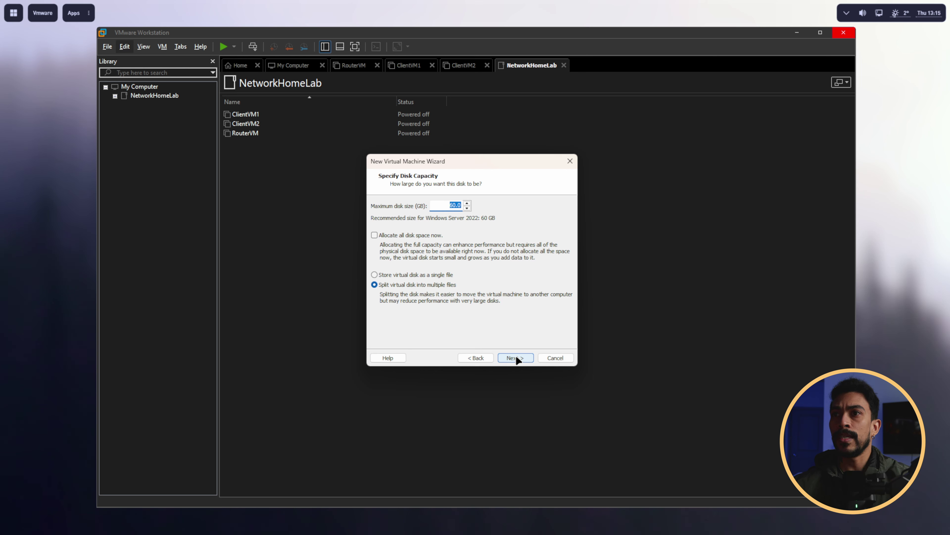
{"action": "left_click", "coordinate": [516, 358]}
{"action": "left_click", "coordinate": [515, 357]}
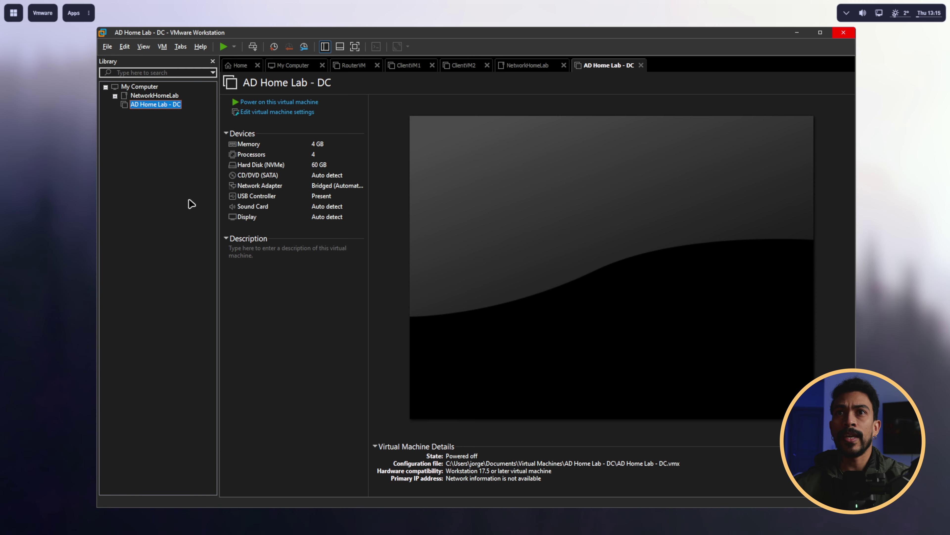
Step: Add library folder 'ActiveDirecotryHomeLab', move AD Home Lab - DC into it, and open the VM
{"action": "right_click", "coordinate": [138, 132]}
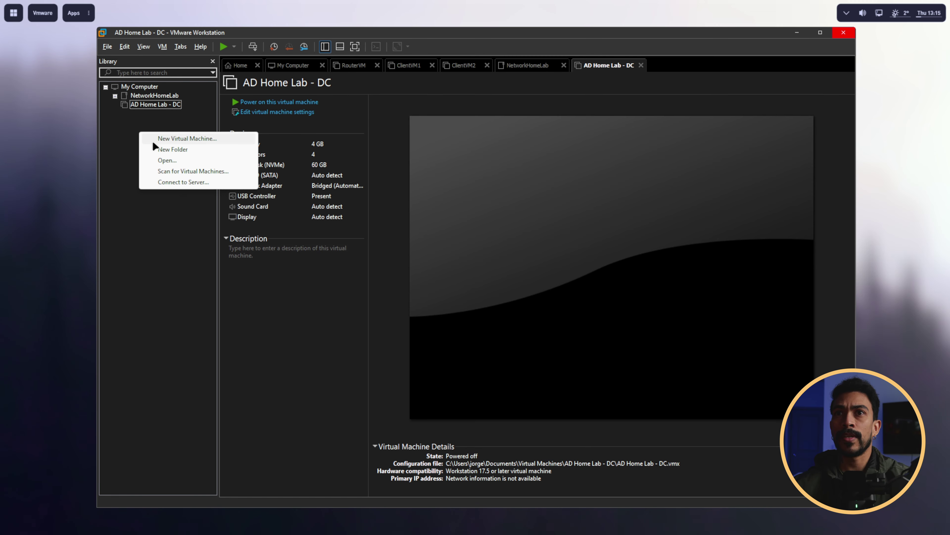
{"action": "left_click", "coordinate": [168, 149]}
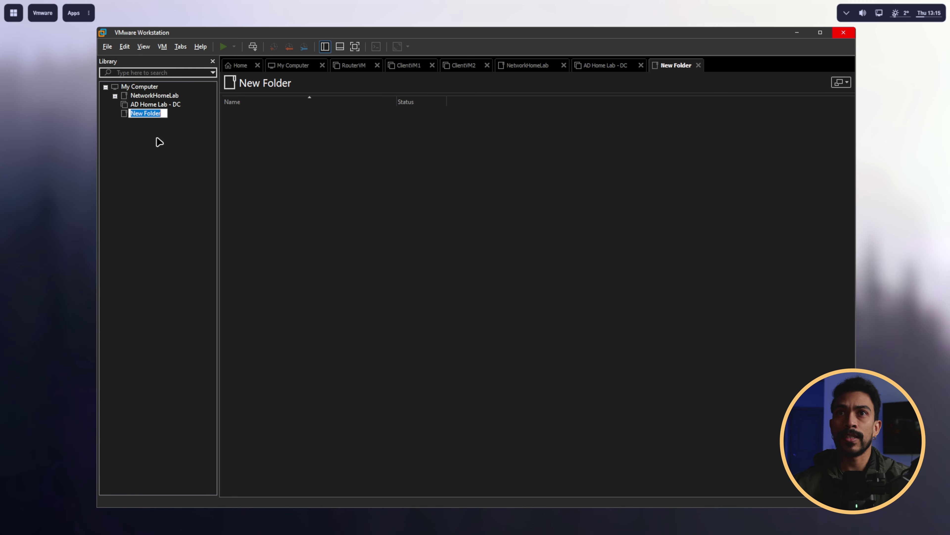
{"action": "type", "text": "Active"}
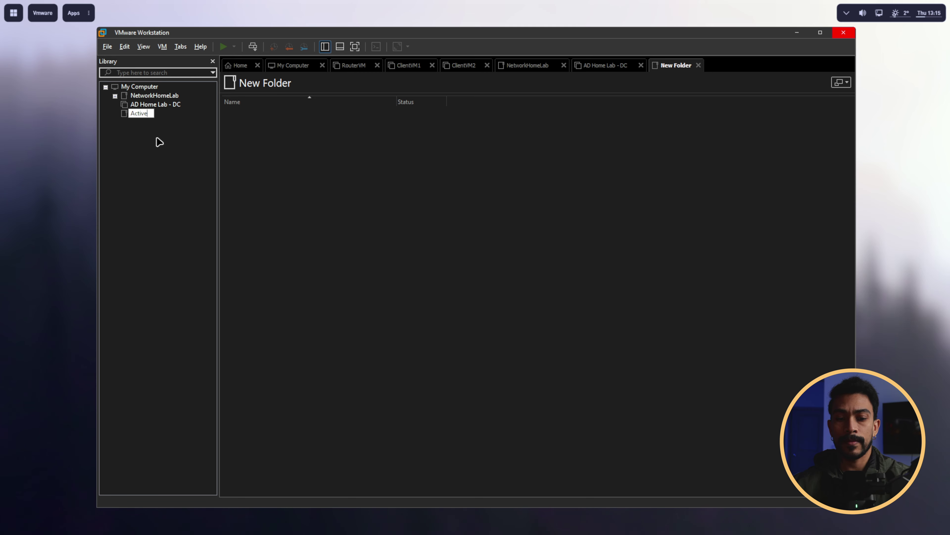
{"action": "type", "text": "DirecotryHomeLab"}
{"action": "key", "text": "Return"}
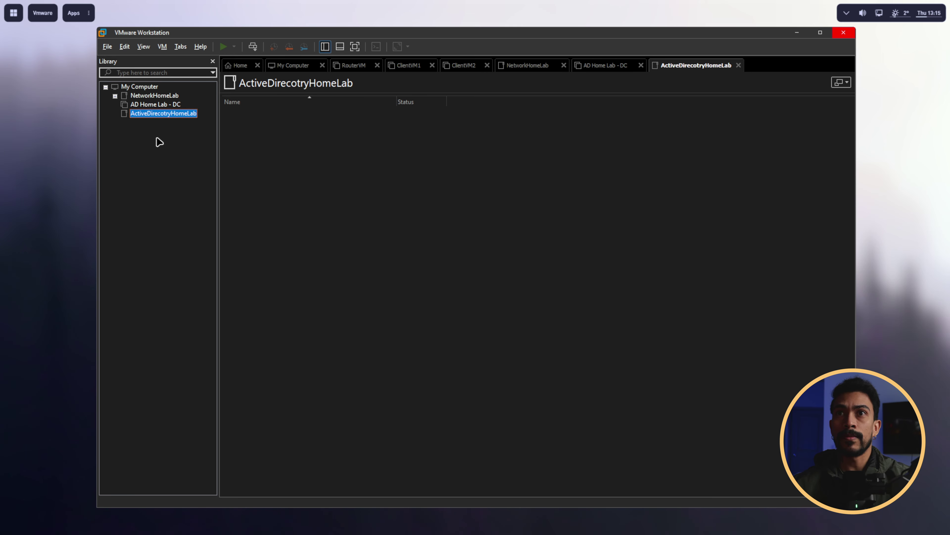
{"action": "left_click_drag", "start_coordinate": [147, 106], "coordinate": [152, 118]}
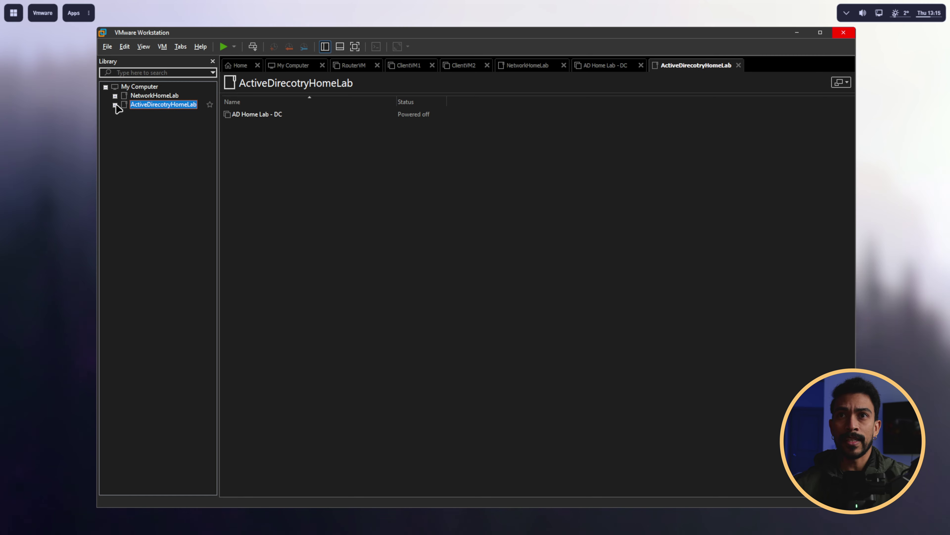
{"action": "left_click", "coordinate": [116, 105]}
{"action": "double_click", "coordinate": [176, 113]}
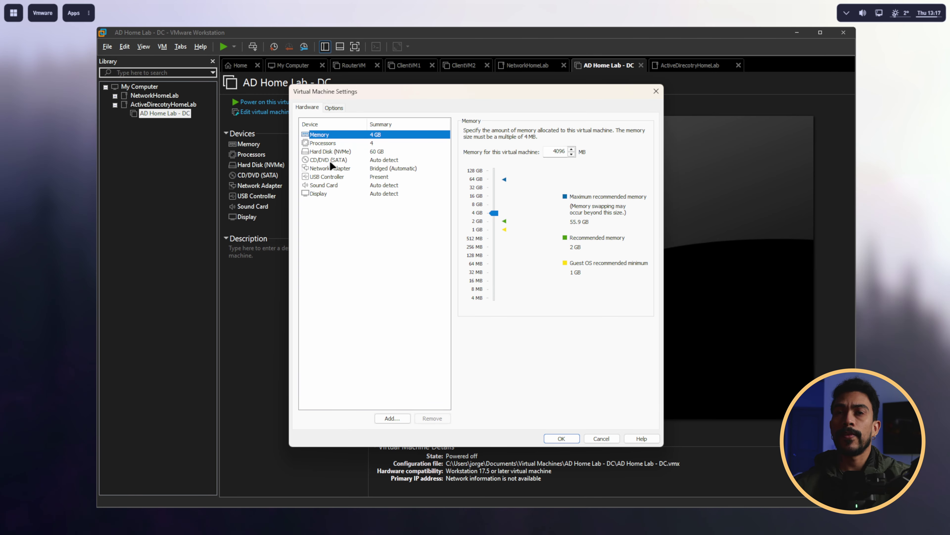
Step: Point the CD/DVD drive at the SERVER_EVAL ISO from Documents > IT Projects and save the settings
{"action": "left_click", "coordinate": [328, 160]}
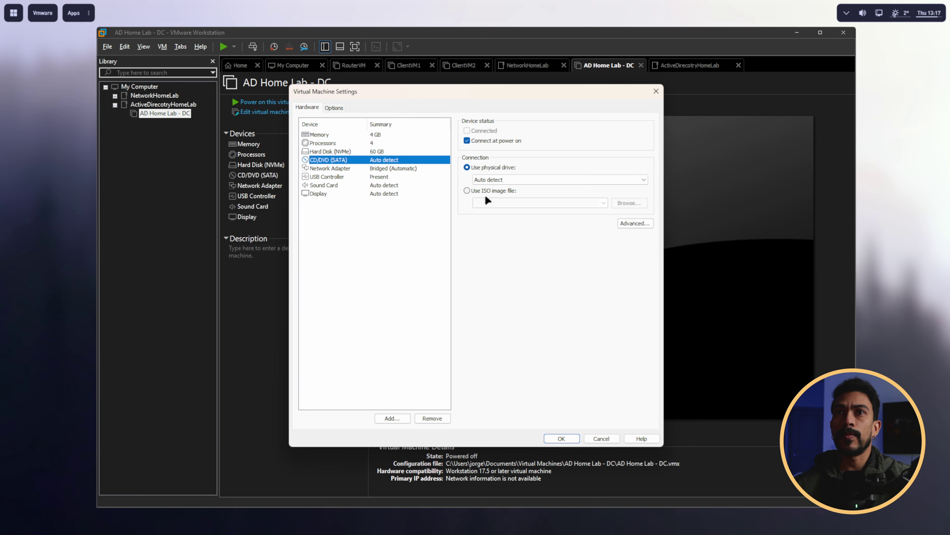
{"action": "left_click", "coordinate": [472, 191]}
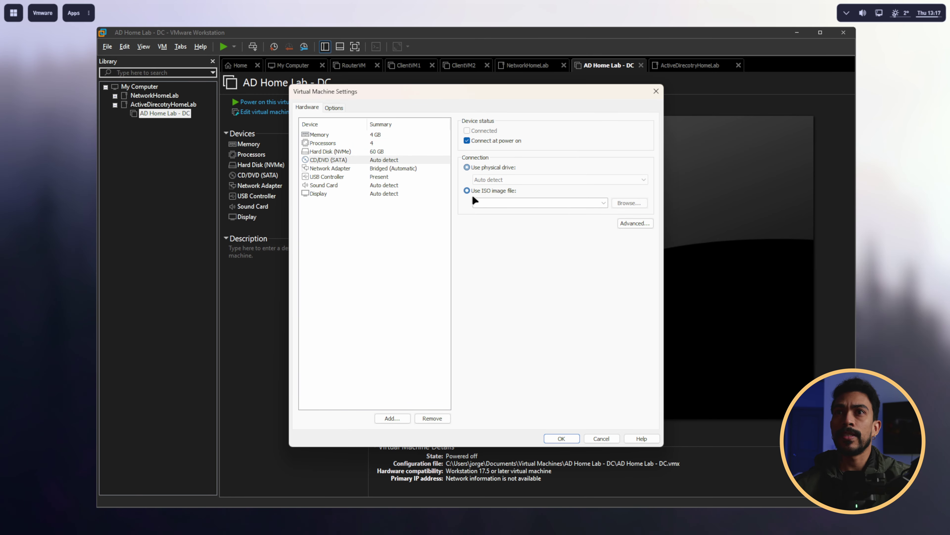
{"action": "left_click", "coordinate": [629, 203]}
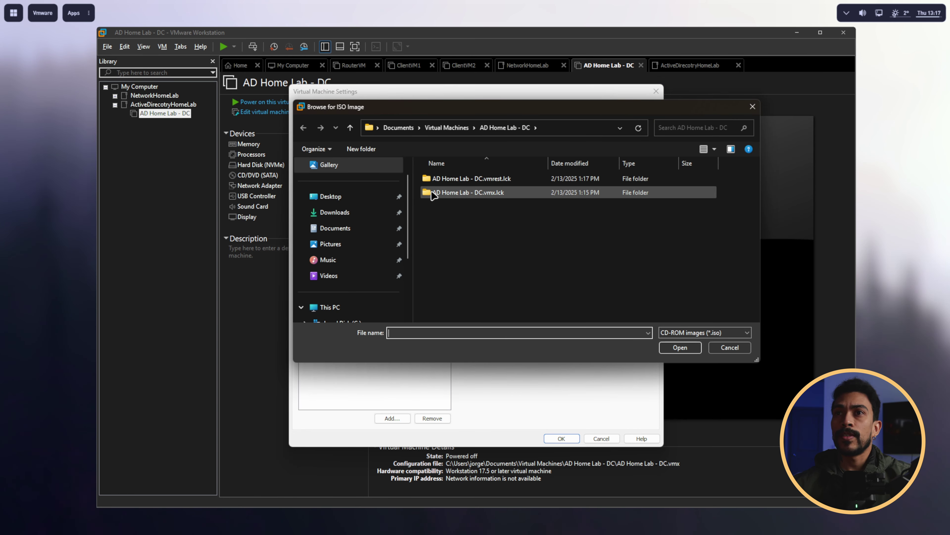
{"action": "left_click", "coordinate": [374, 249]}
{"action": "double_click", "coordinate": [449, 233]}
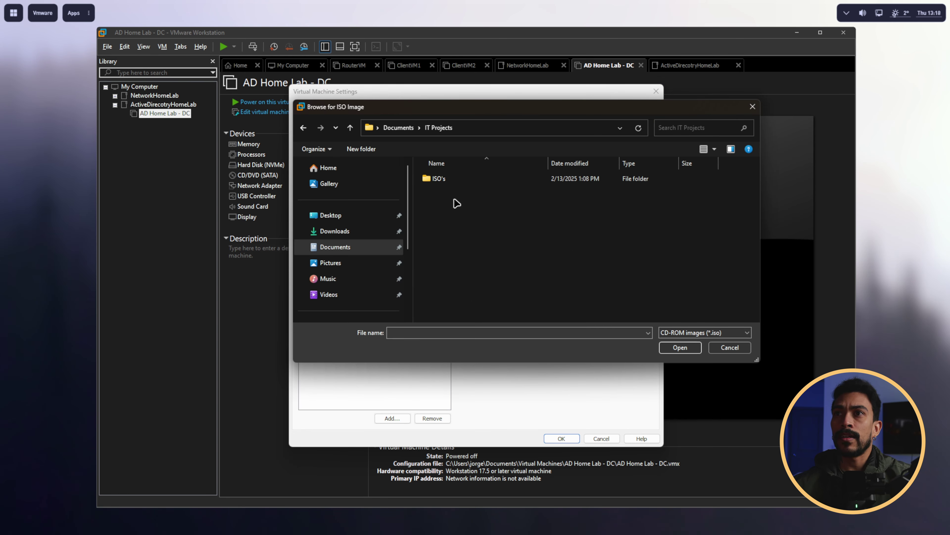
{"action": "double_click", "coordinate": [451, 179]}
{"action": "double_click", "coordinate": [464, 206]}
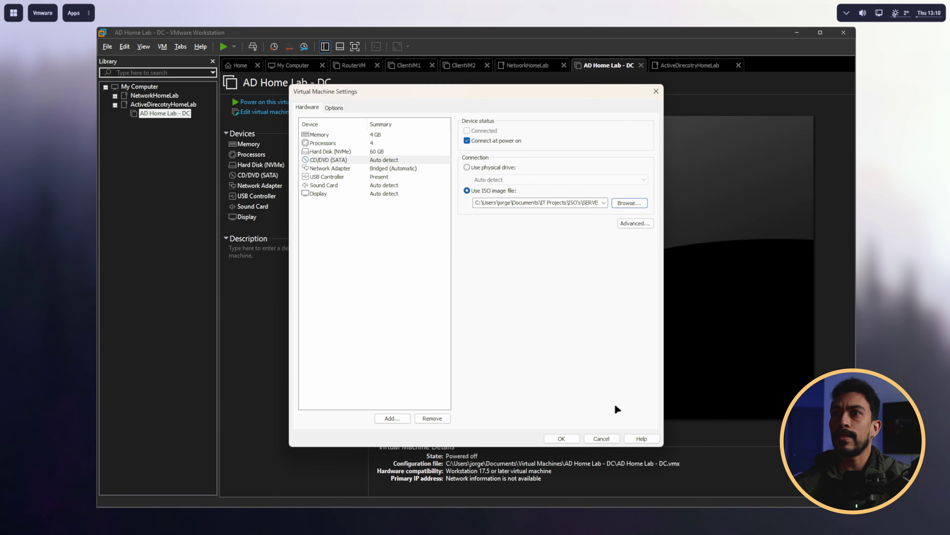
{"action": "left_click", "coordinate": [561, 438]}
Step: Power on the VM, boot from the installation DVD, and start Windows Server setup
{"action": "left_click", "coordinate": [224, 46]}
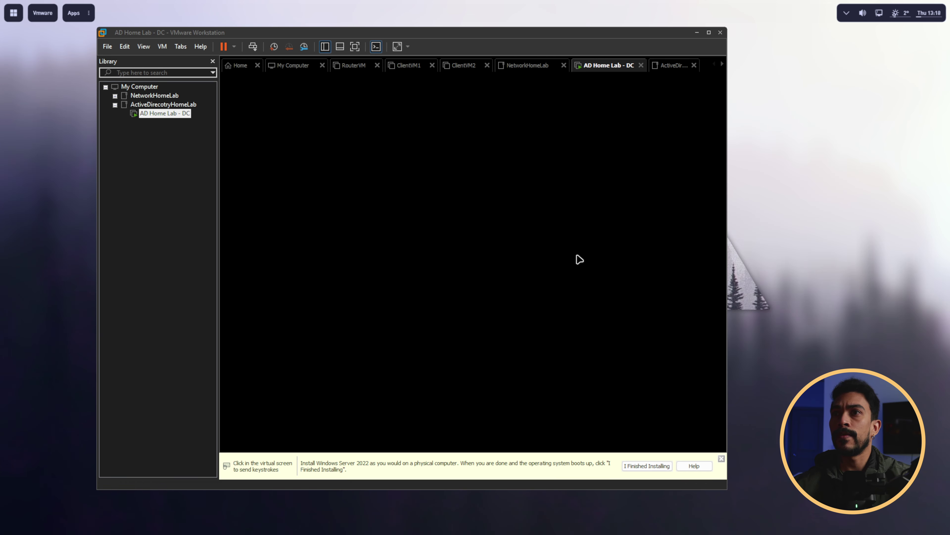
{"action": "left_click", "coordinate": [558, 187]}
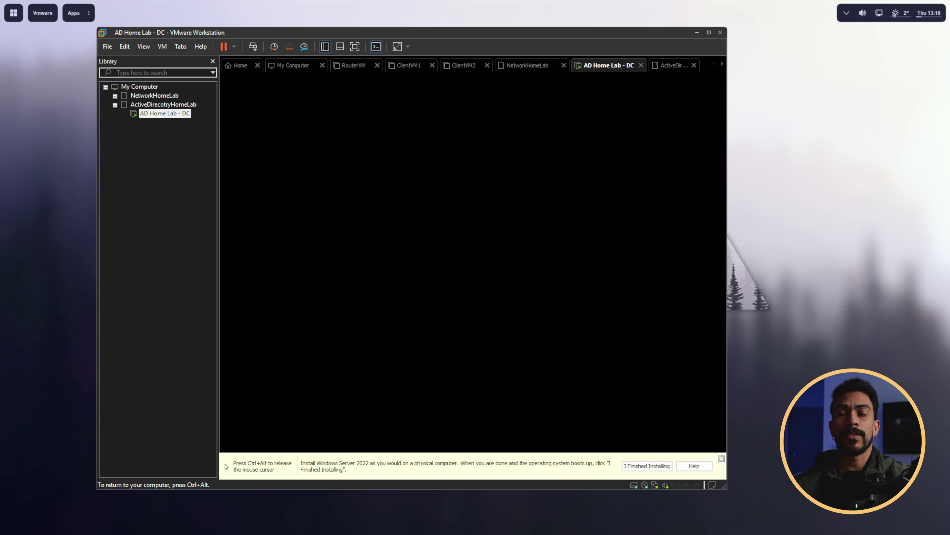
{"action": "key", "text": "Return"}
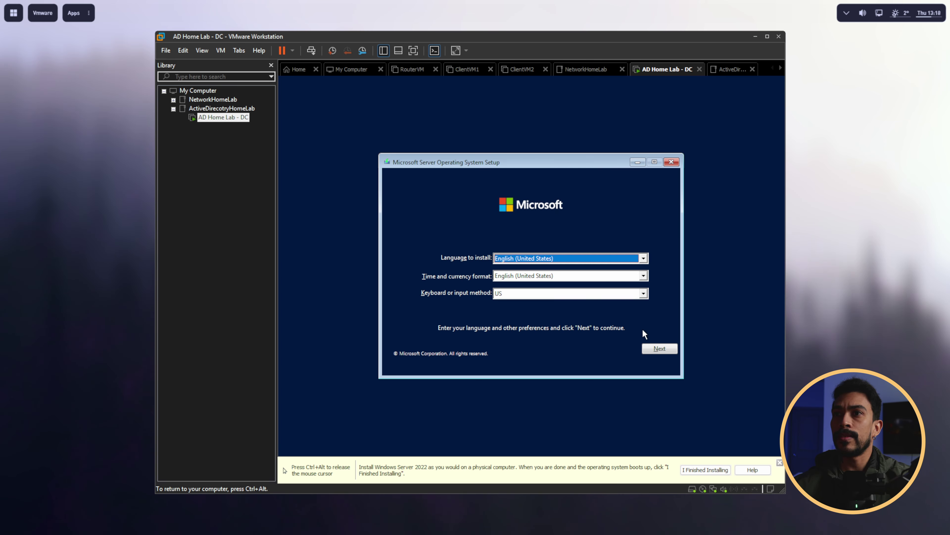
{"action": "left_click", "coordinate": [659, 348]}
{"action": "left_click", "coordinate": [529, 271]}
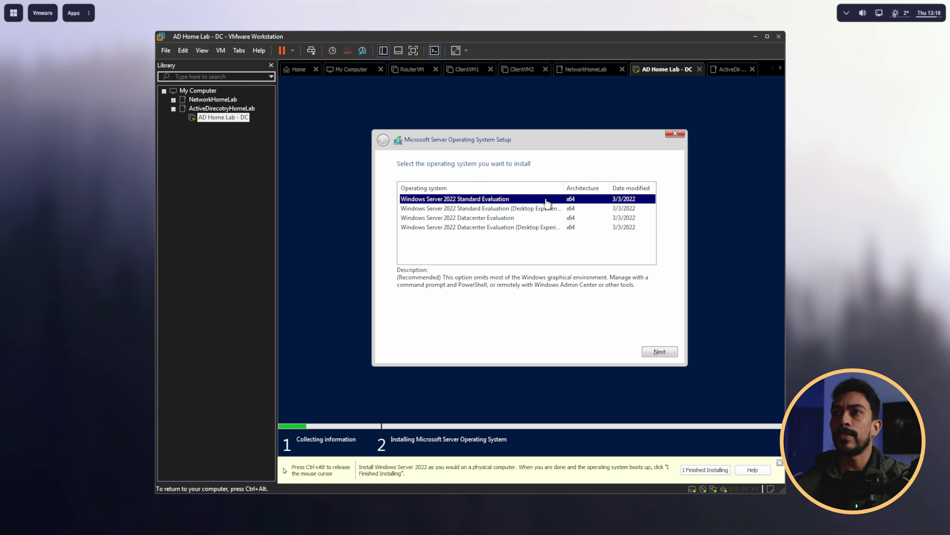
Step: Do a custom install of Standard Evaluation (Desktop Experience) onto Drive 0's unallocated space
{"action": "left_click", "coordinate": [464, 211]}
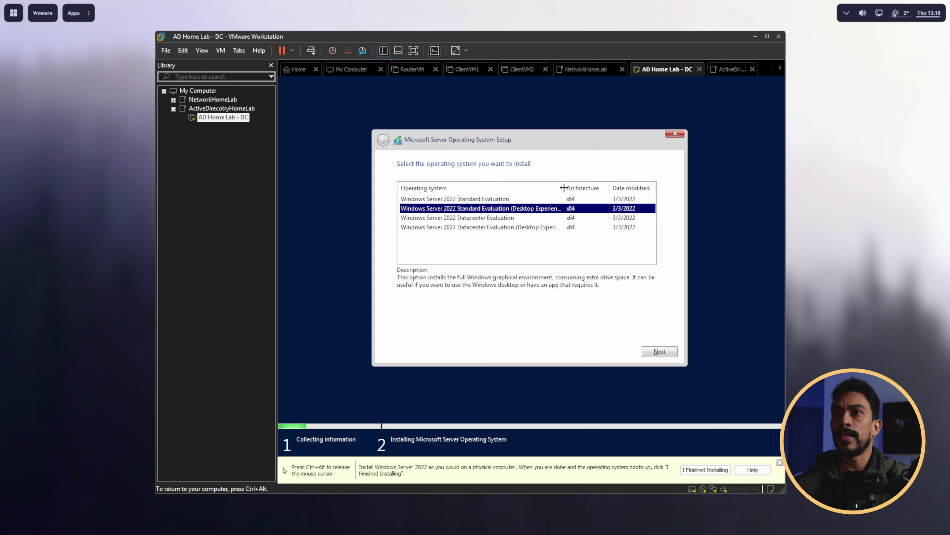
{"action": "left_click_drag", "start_coordinate": [563, 187], "coordinate": [573, 187]}
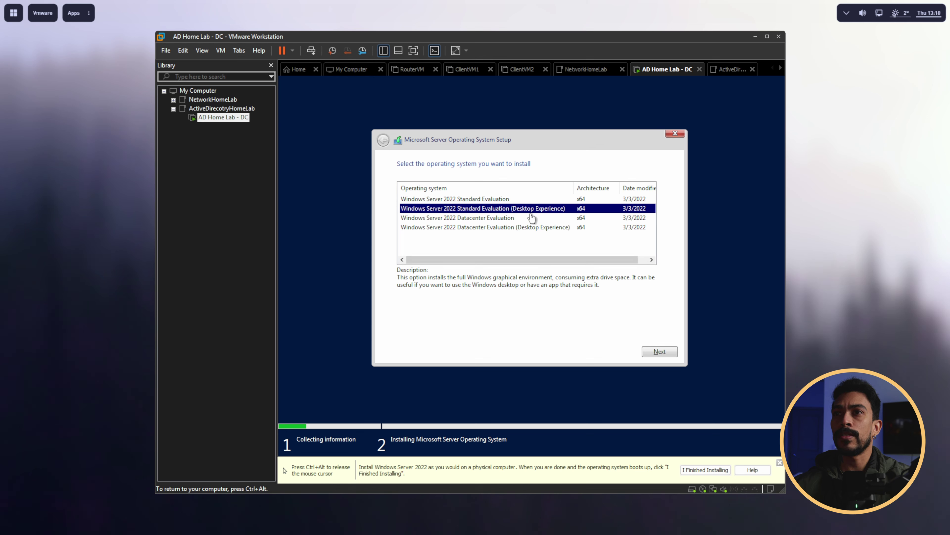
{"action": "left_click", "coordinate": [660, 351]}
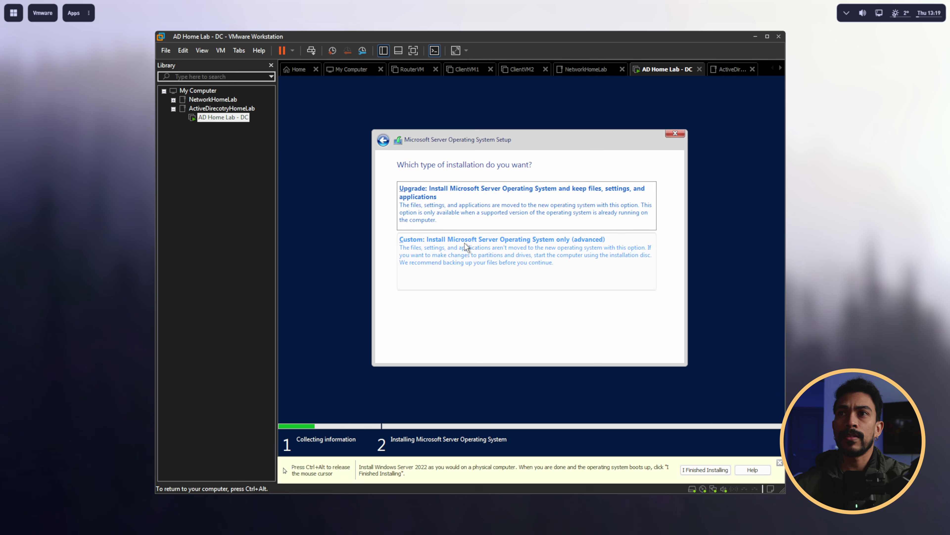
{"action": "left_click", "coordinate": [465, 243]}
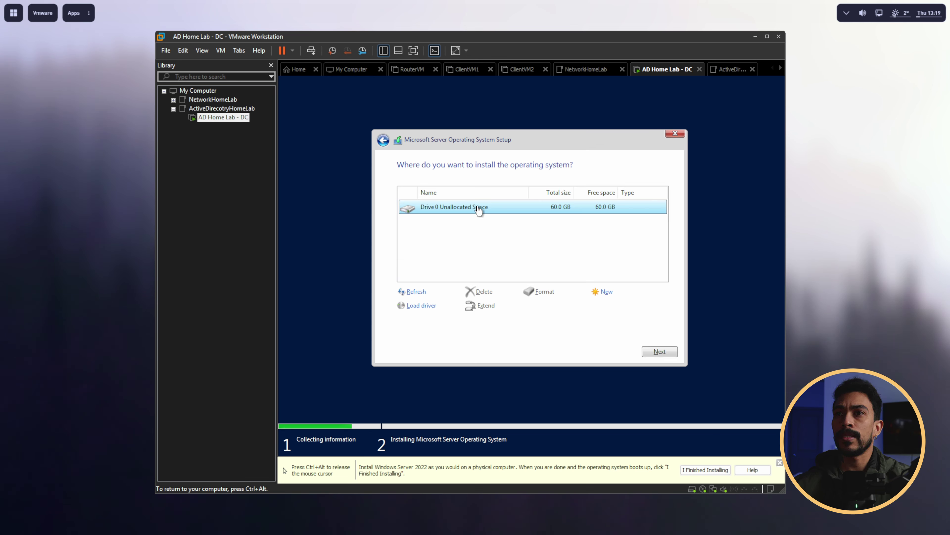
{"action": "left_click", "coordinate": [654, 352]}
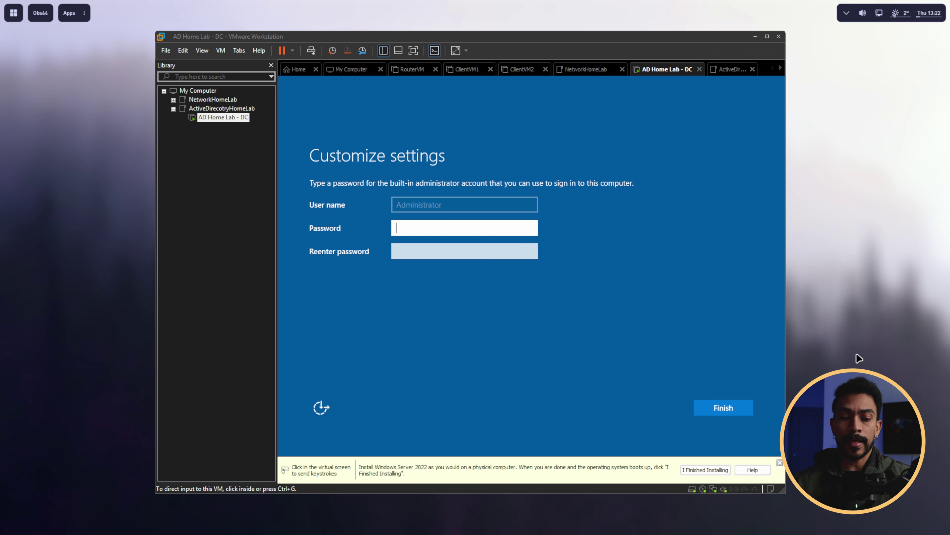
Step: Enter and confirm the Administrator password, then sign in with it
{"action": "left_click", "coordinate": [479, 286]}
{"action": "type", "text": "*******"}
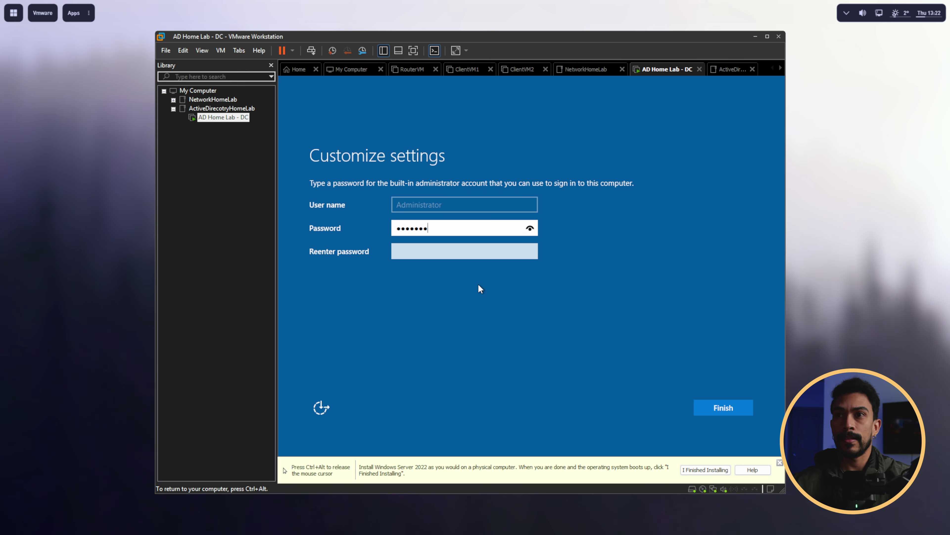
{"action": "type", "text": "********"}
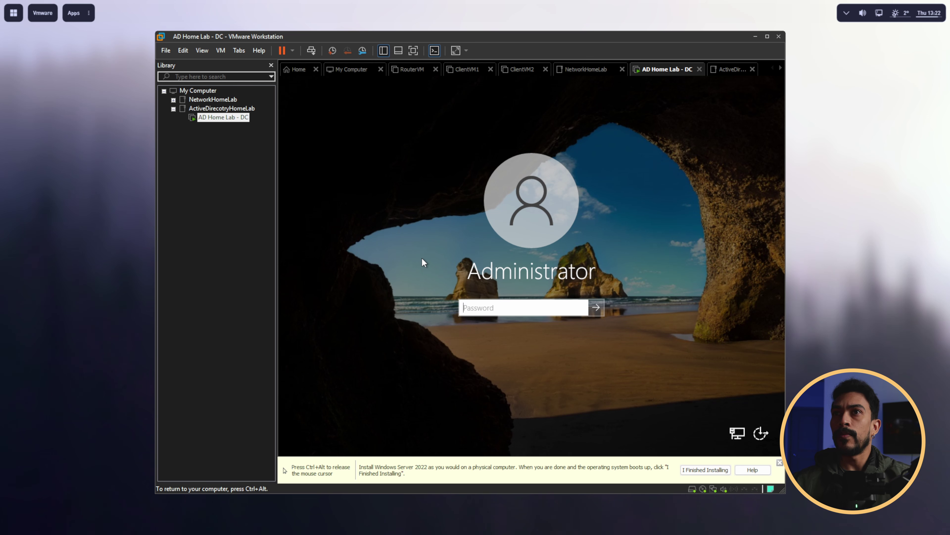
{"action": "type", "text": "************"}
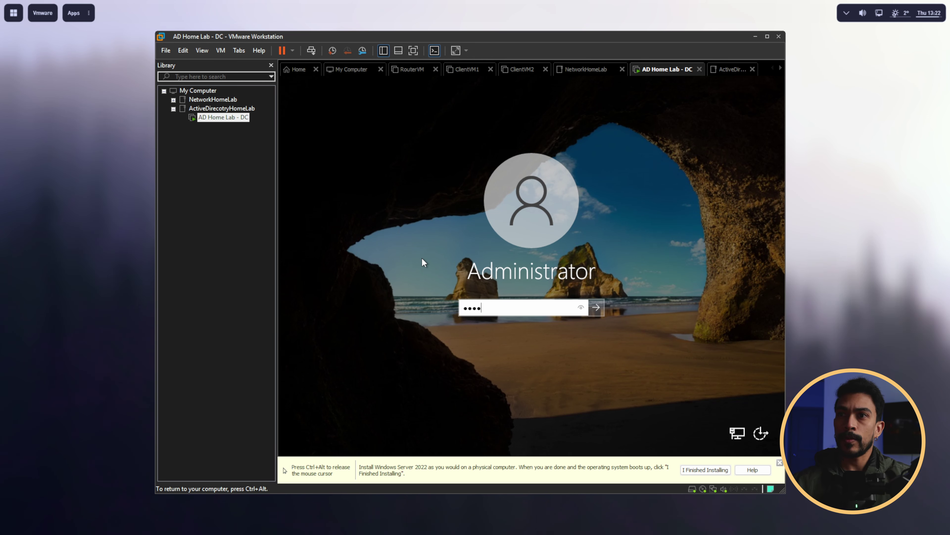
{"action": "type", "text": "***"}
{"action": "key", "text": "Return"}
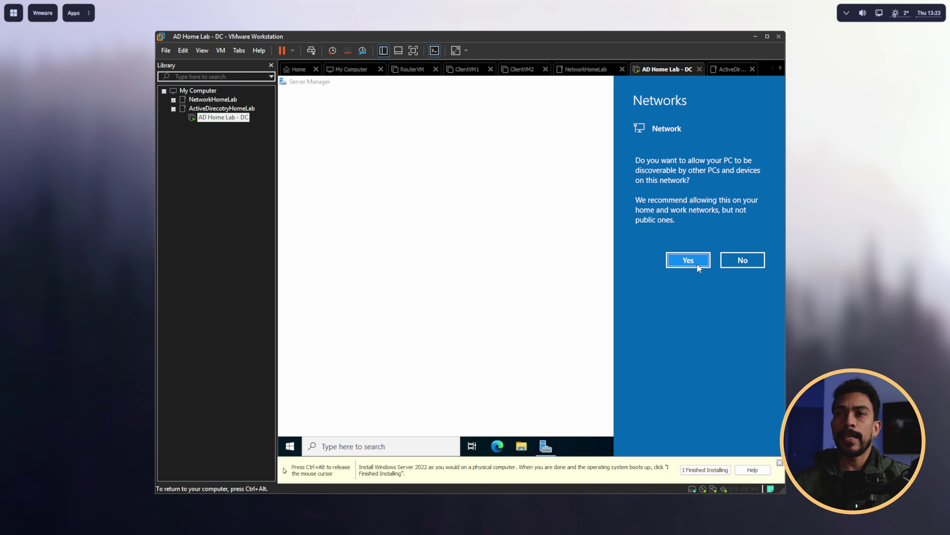
Step: Allow network discovery and close the Windows Admin Center prompt with 'Don't show again' ticked
{"action": "left_click", "coordinate": [696, 262]}
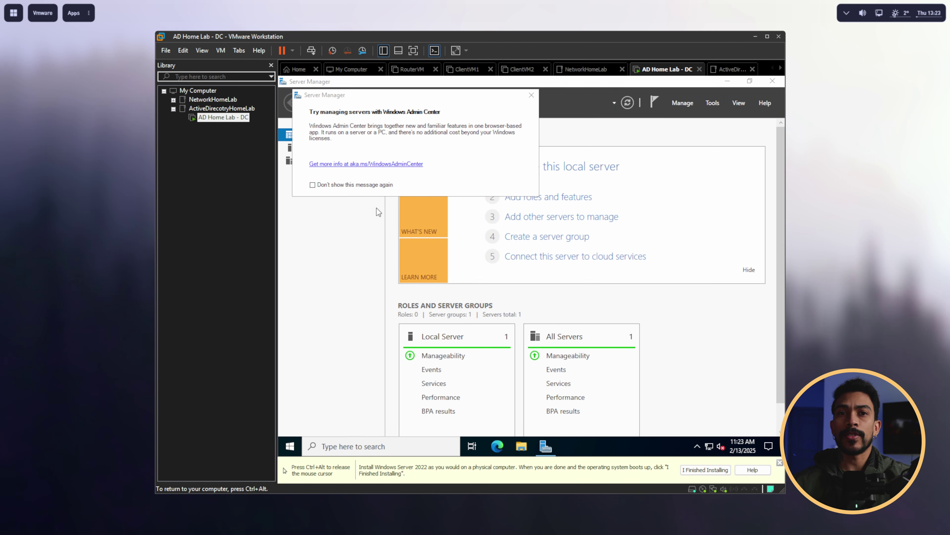
{"action": "left_click", "coordinate": [313, 185]}
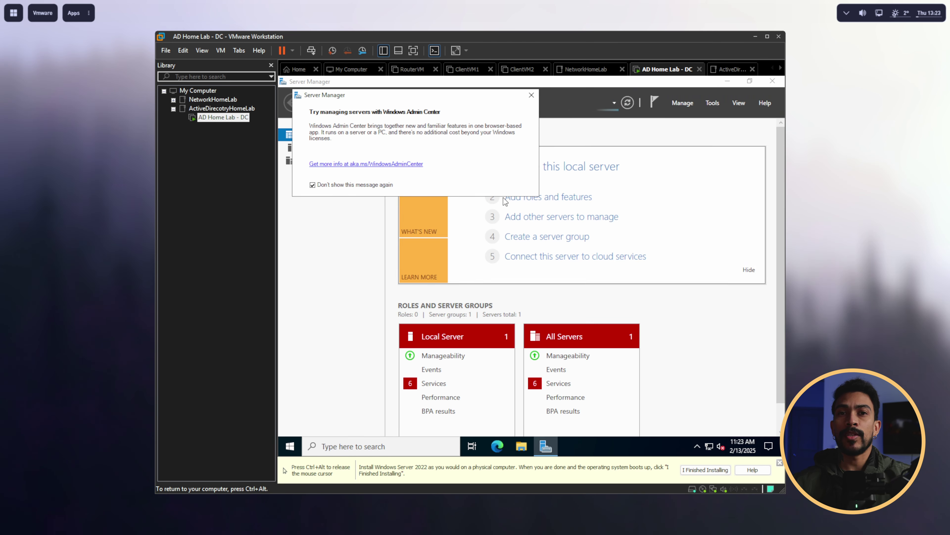
{"action": "left_click", "coordinate": [532, 95]}
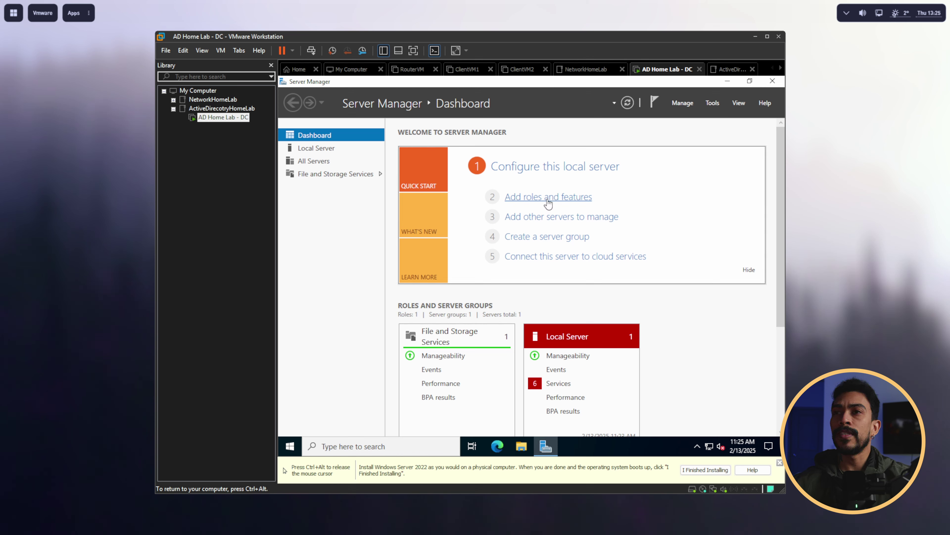
Step: Start a role-based install on this server and select Active Directory Domain Services plus its required features
{"action": "left_click", "coordinate": [547, 202]}
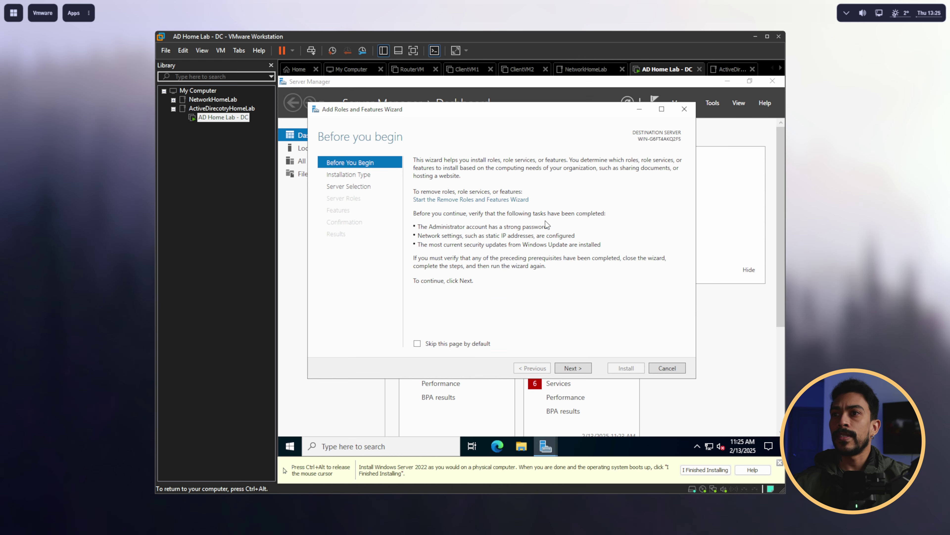
{"action": "left_click", "coordinate": [572, 368]}
{"action": "left_click", "coordinate": [576, 367]}
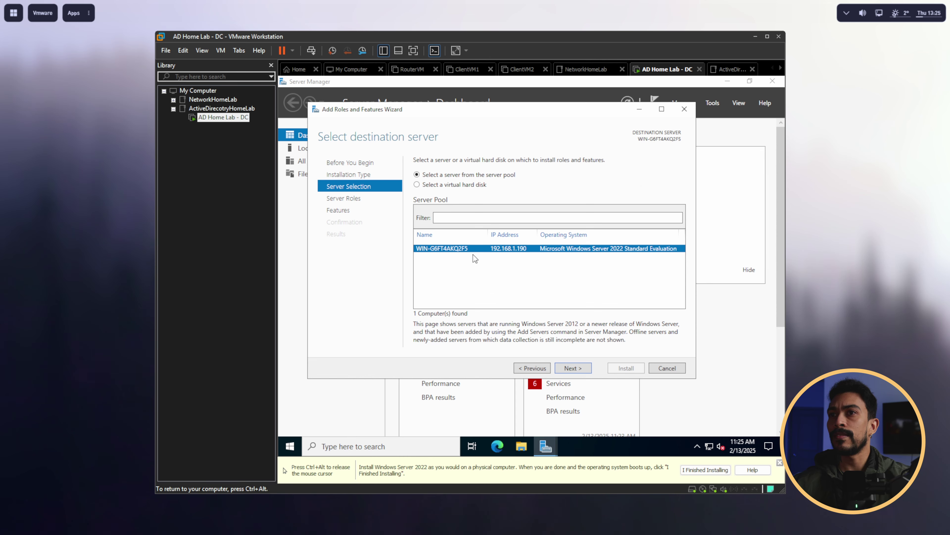
{"action": "left_click", "coordinate": [573, 368]}
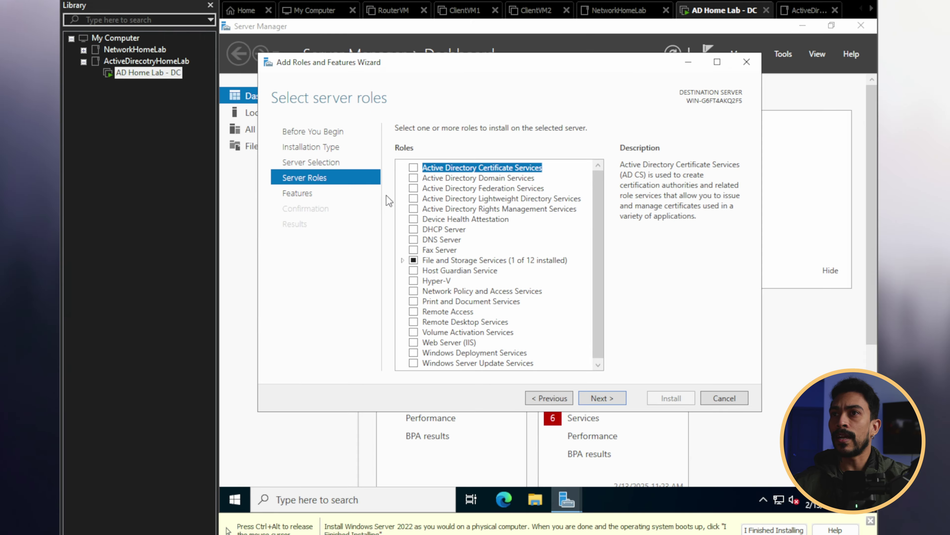
{"action": "left_click", "coordinate": [427, 198]}
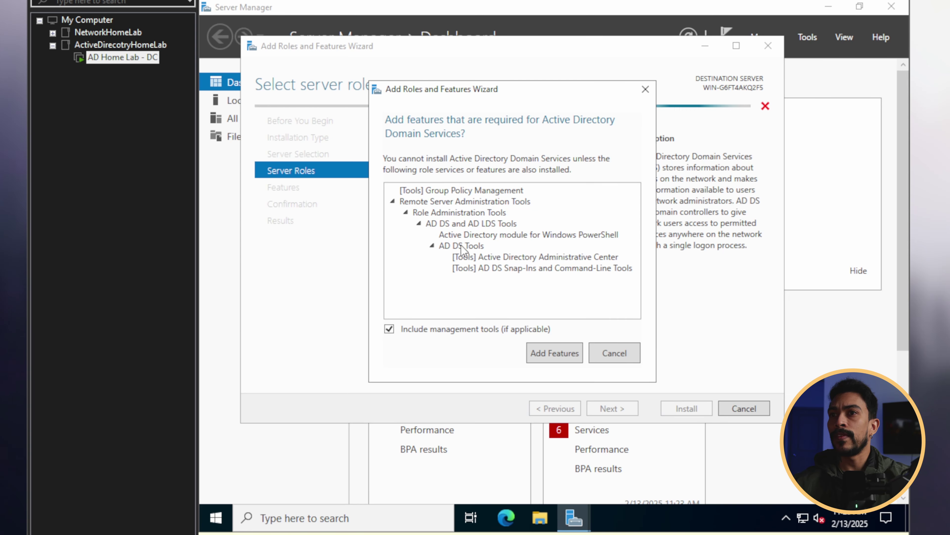
{"action": "left_click", "coordinate": [549, 357]}
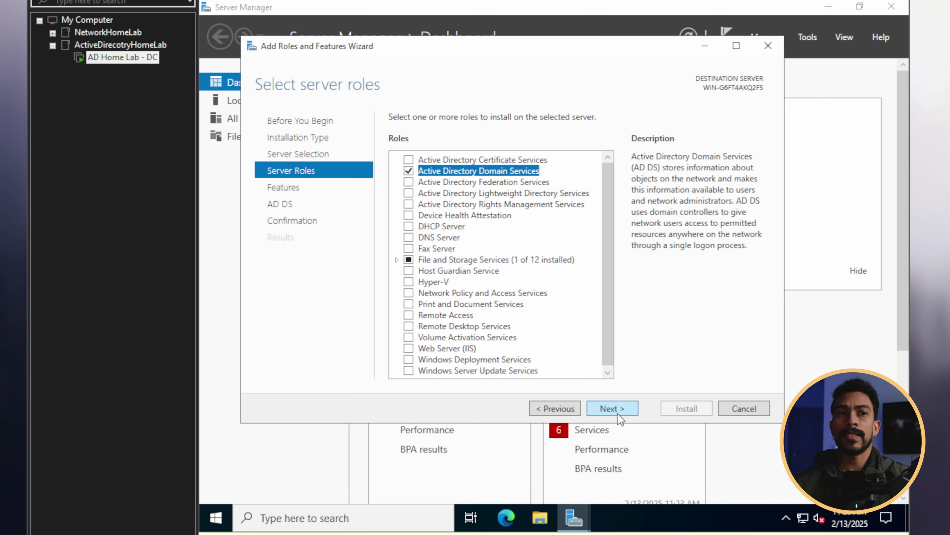
Step: Go through the features and AD DS pages, install, and close the finished wizard
{"action": "left_click", "coordinate": [618, 413]}
{"action": "left_click", "coordinate": [615, 410]}
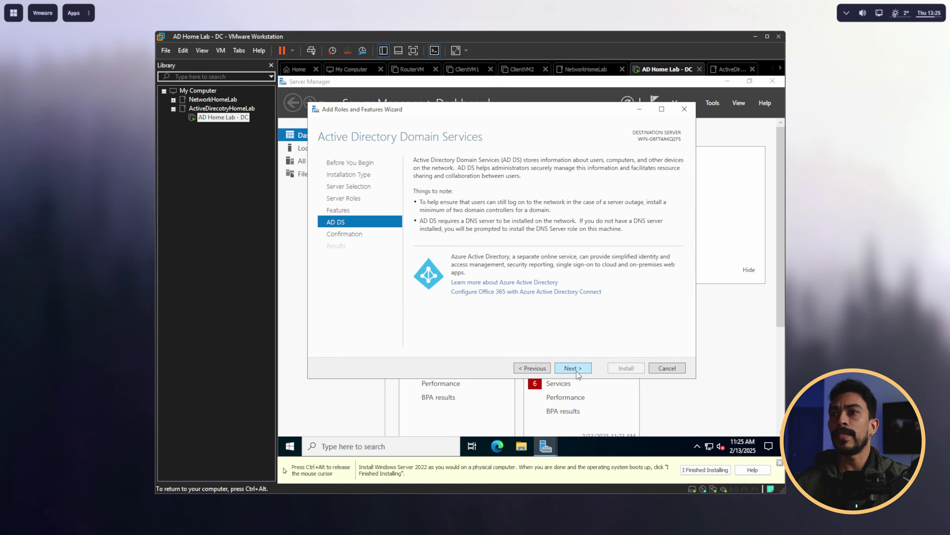
{"action": "left_click", "coordinate": [615, 410]}
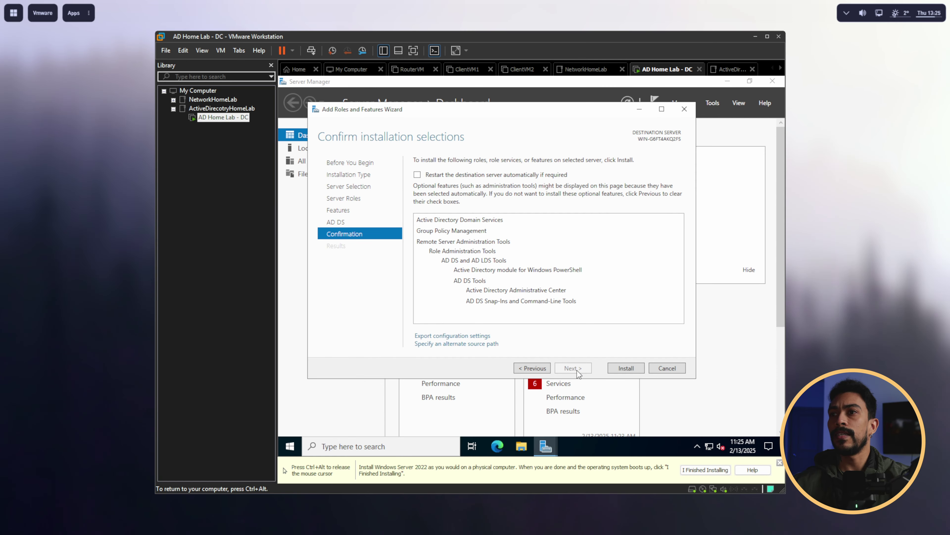
{"action": "left_click", "coordinate": [622, 368]}
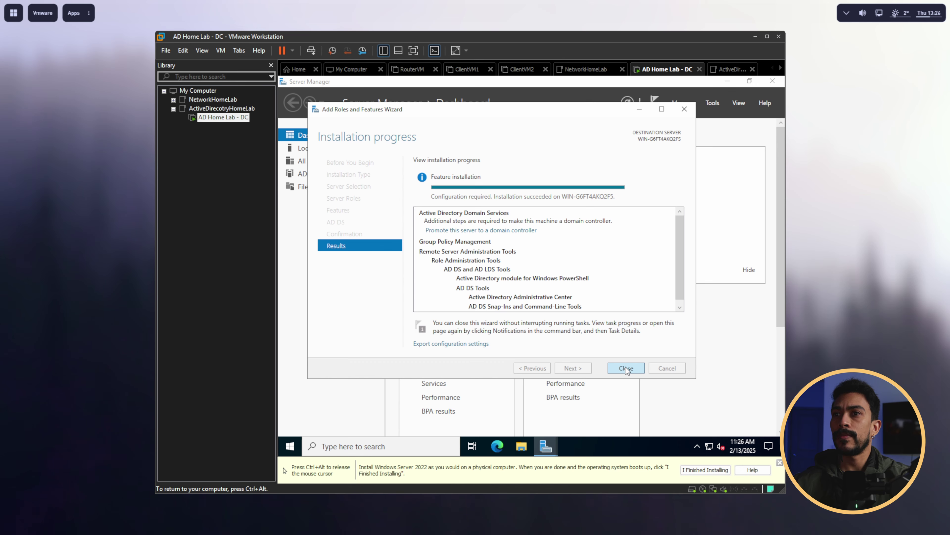
{"action": "left_click", "coordinate": [625, 368]}
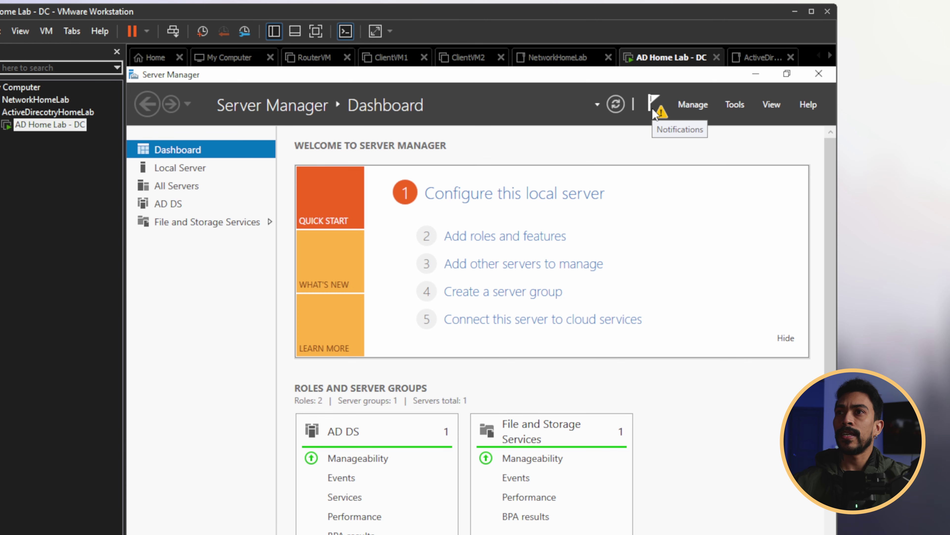
Step: From the notifications, promote the server as a new forest with root domain adlab.local
{"action": "left_click", "coordinate": [654, 113]}
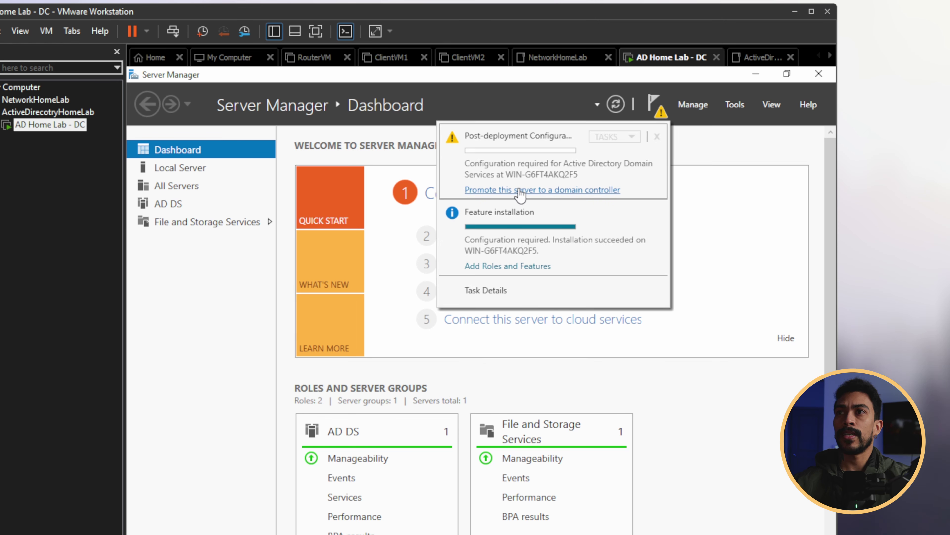
{"action": "left_click", "coordinate": [520, 194]}
{"action": "left_click", "coordinate": [374, 293]}
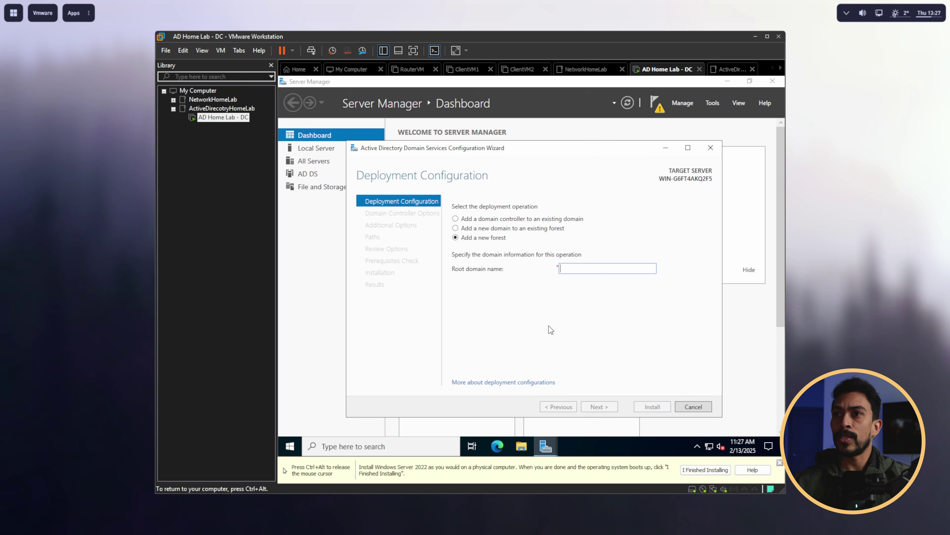
{"action": "type", "text": "adlab"}
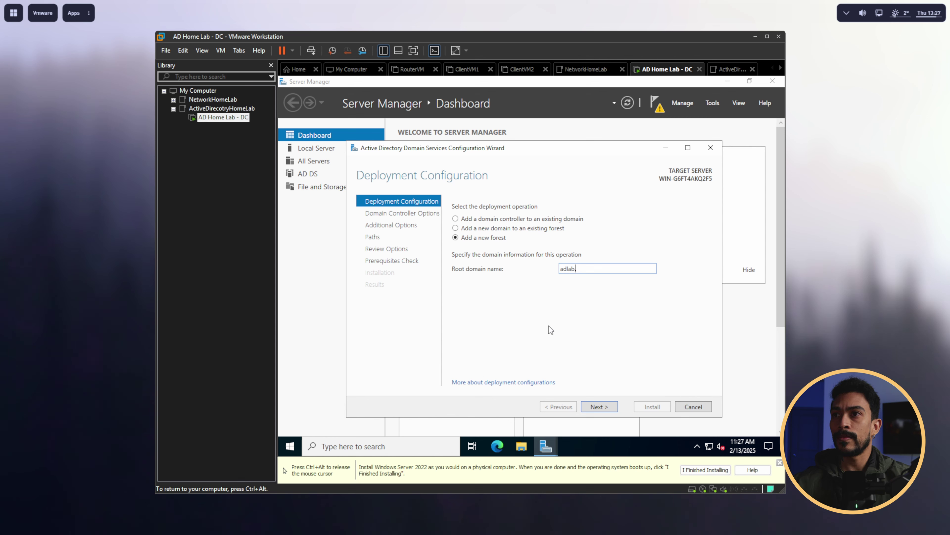
{"action": "type", "text": ".local"}
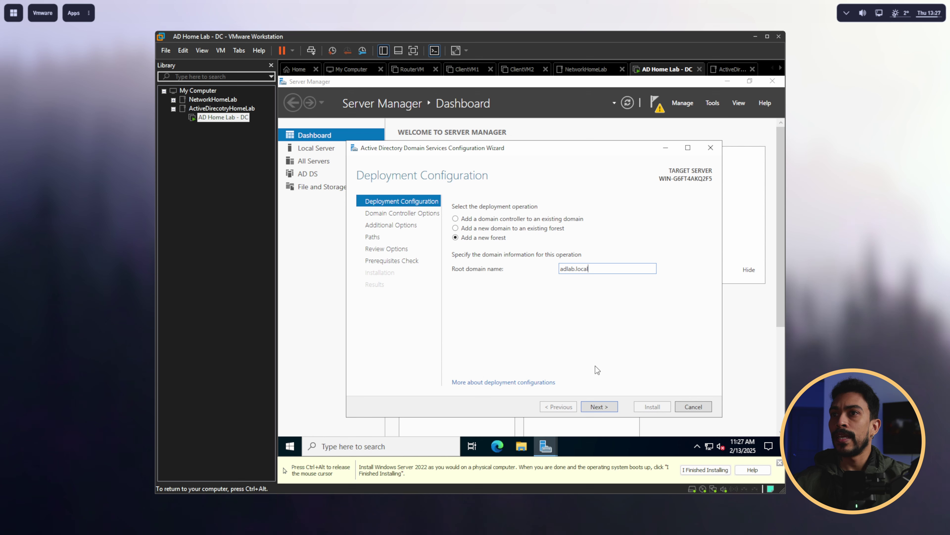
{"action": "left_click", "coordinate": [599, 407]}
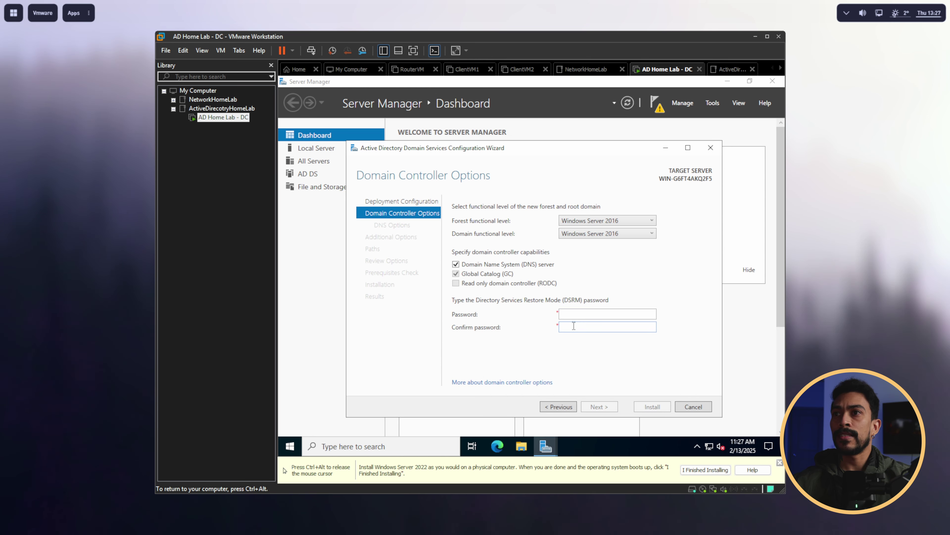
Step: Set the DSRM password, keep NetBIOS name ADLAB and default paths, install, and let it restart
{"action": "left_click", "coordinate": [575, 314]}
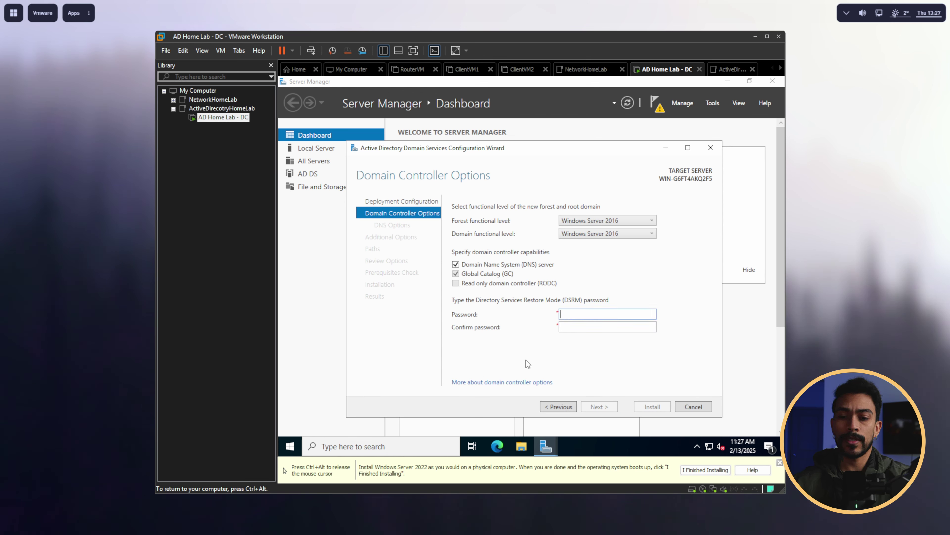
{"action": "type", "text": "•••••••••••"}
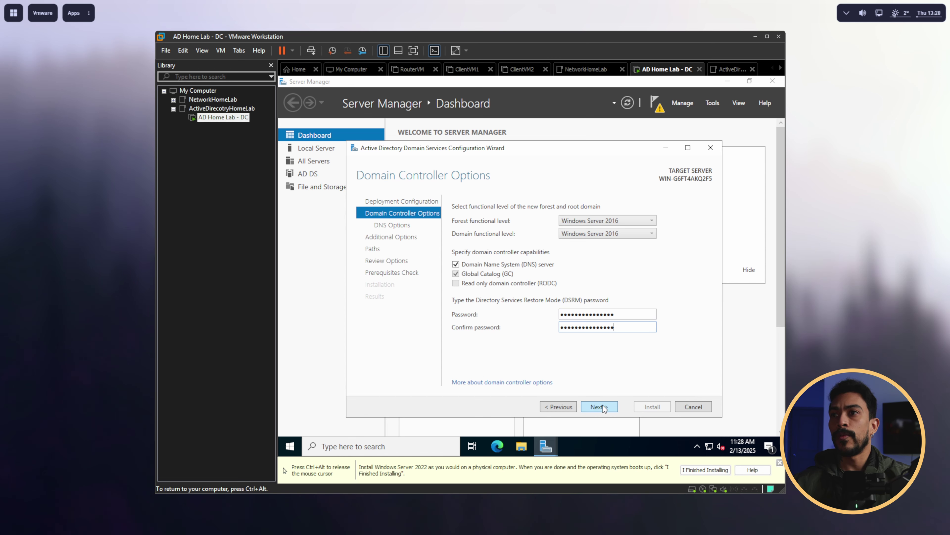
{"action": "left_click", "coordinate": [599, 407]}
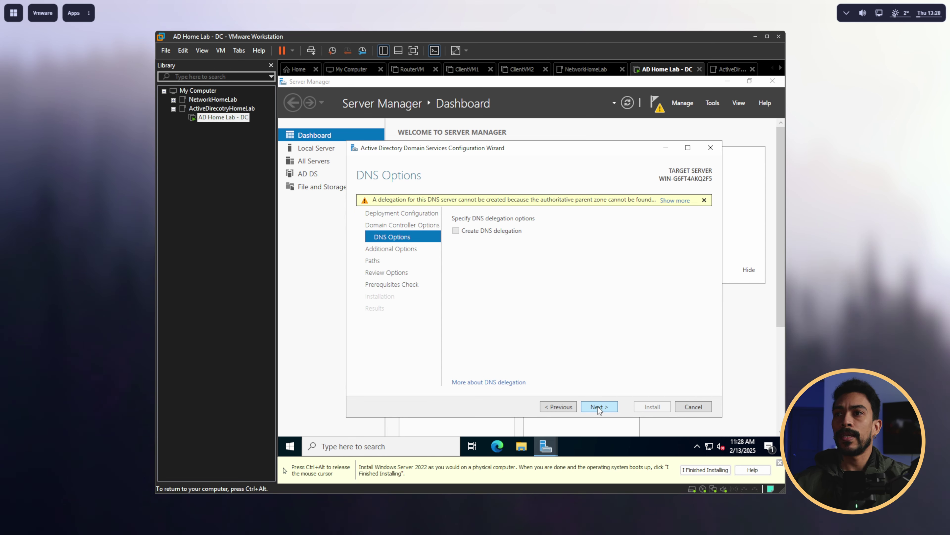
{"action": "left_click", "coordinate": [597, 406]}
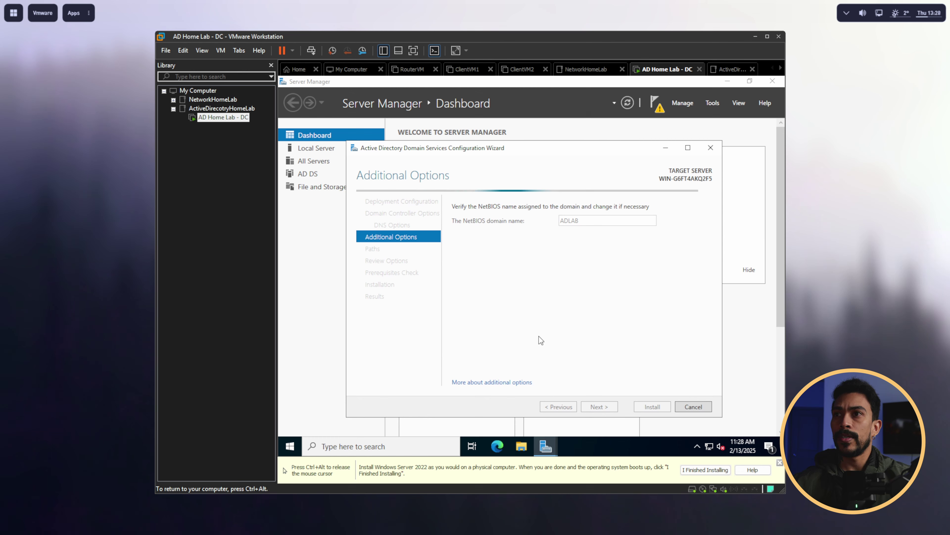
{"action": "left_click", "coordinate": [608, 408]}
{"action": "left_click", "coordinate": [609, 408]}
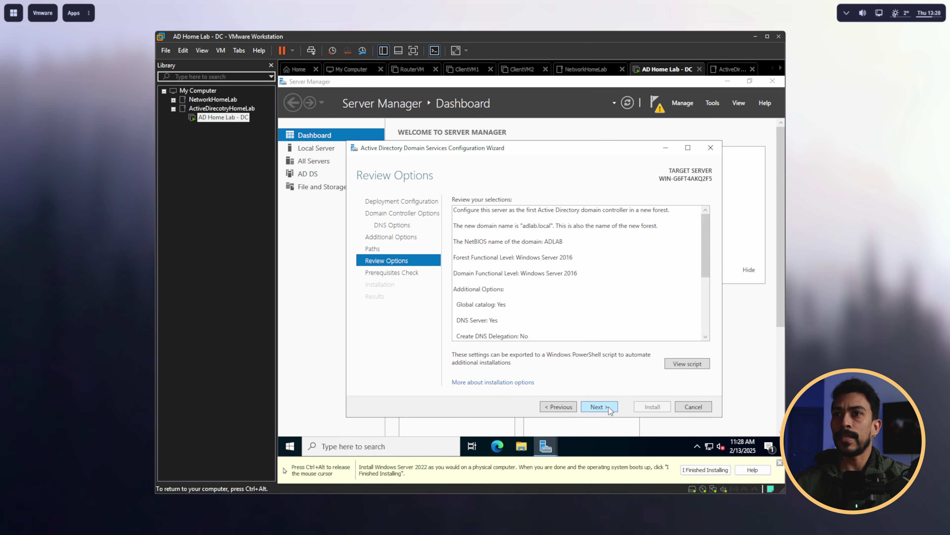
{"action": "left_click", "coordinate": [609, 408]}
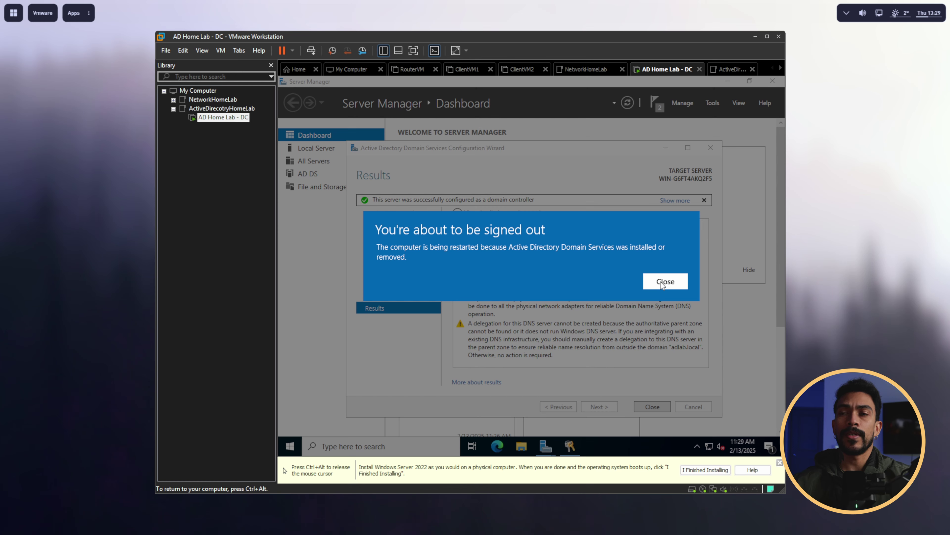
{"action": "left_click", "coordinate": [660, 284]}
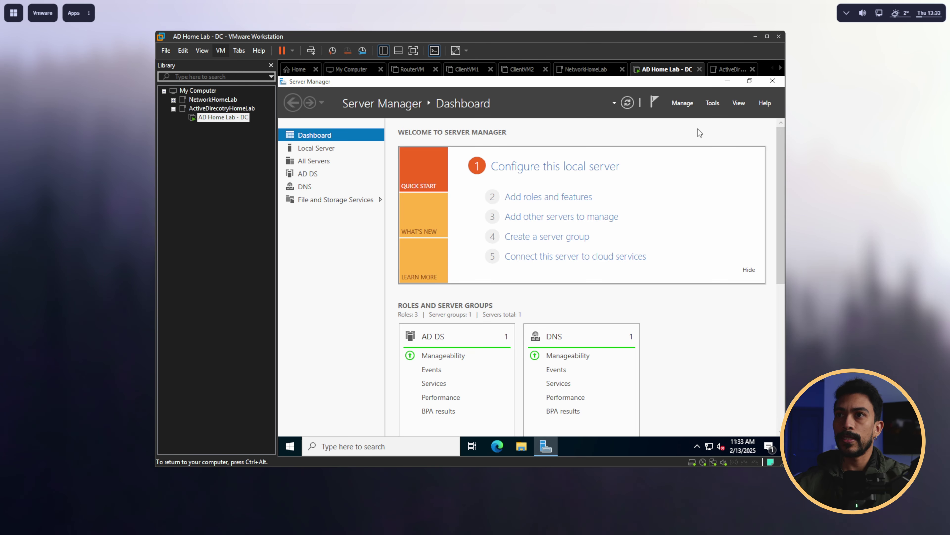
Step: Open Active Directory Users and Computers maximized, with adlab.local's Users container selected
{"action": "left_click", "coordinate": [714, 102]}
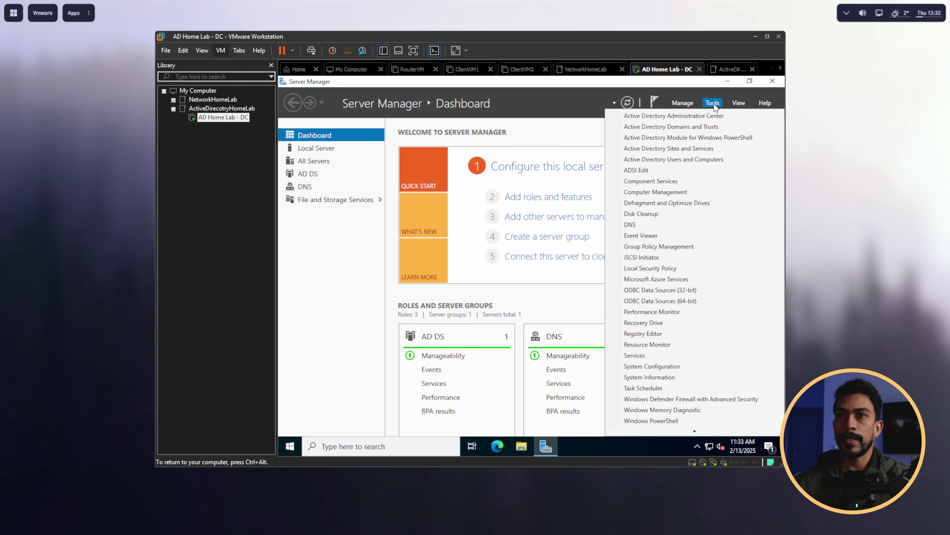
{"action": "left_click", "coordinate": [694, 161]}
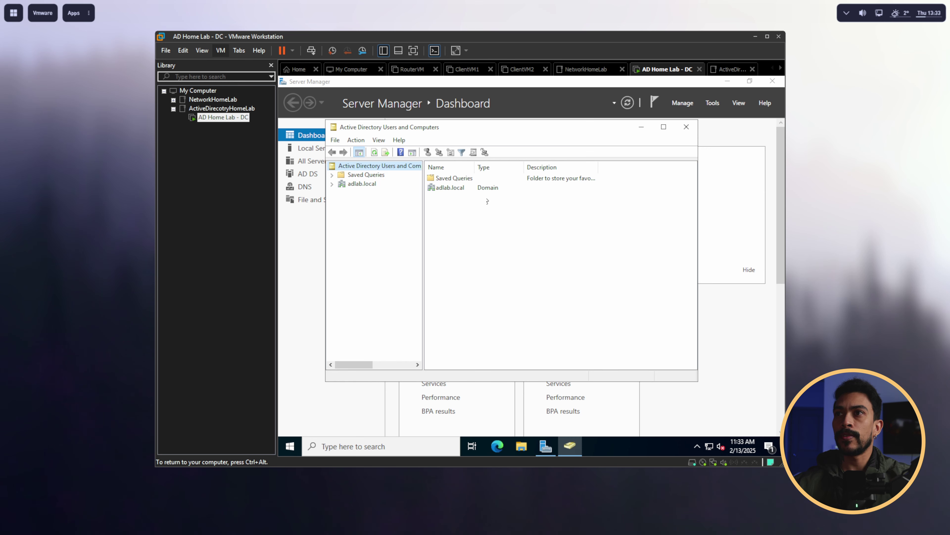
{"action": "left_click", "coordinate": [332, 183]}
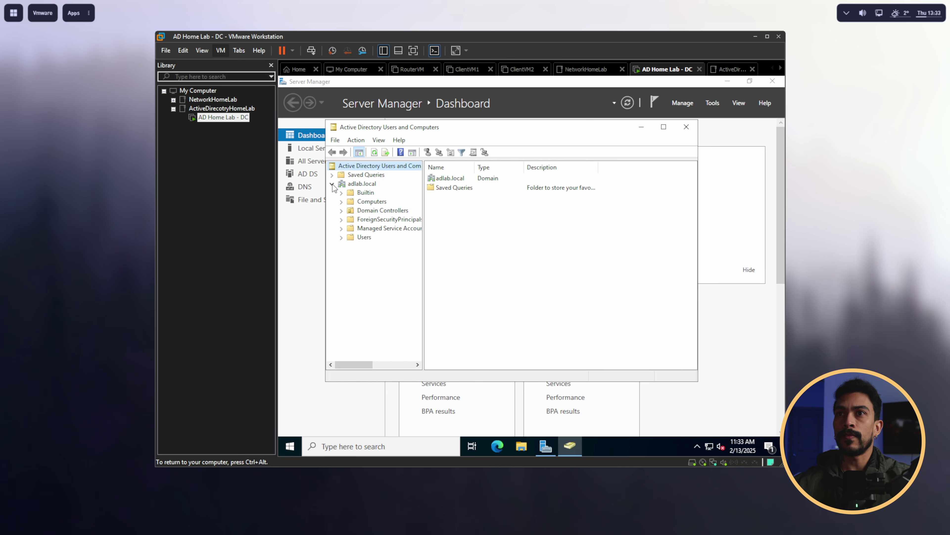
{"action": "left_click", "coordinate": [362, 184]}
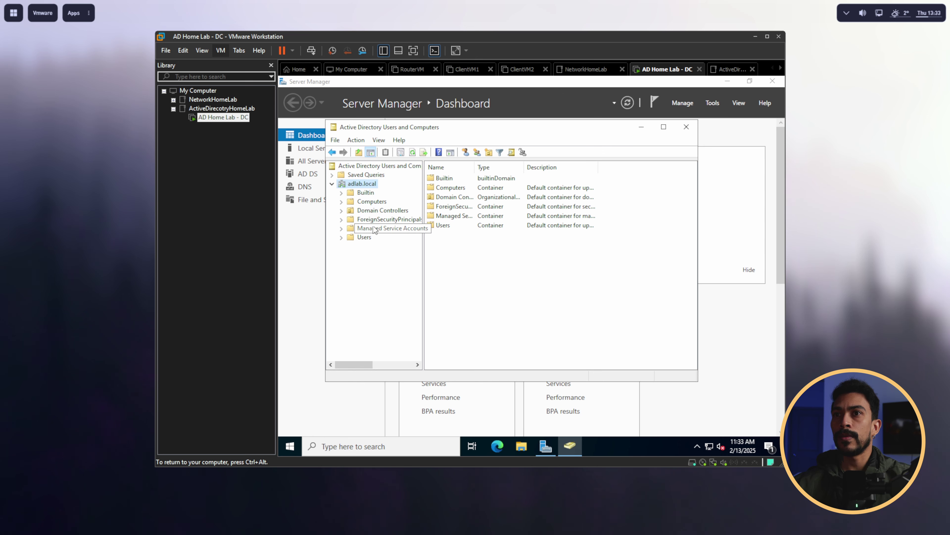
{"action": "left_click", "coordinate": [365, 236]}
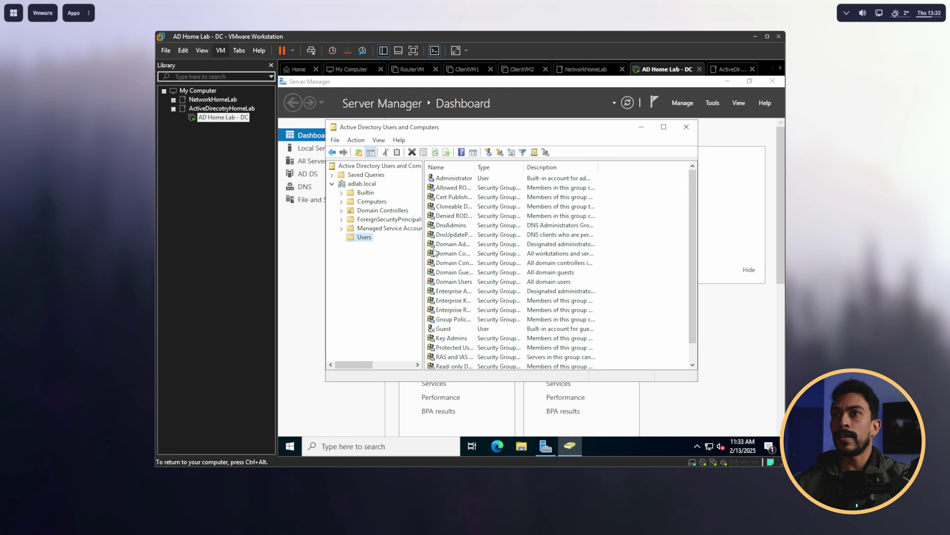
{"action": "left_click", "coordinate": [663, 127]}
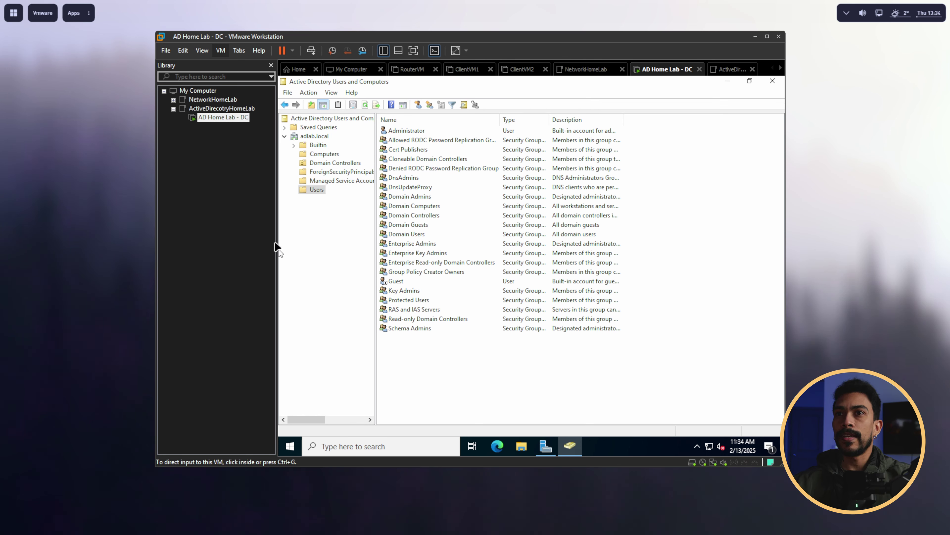
{"action": "left_click", "coordinate": [316, 190]}
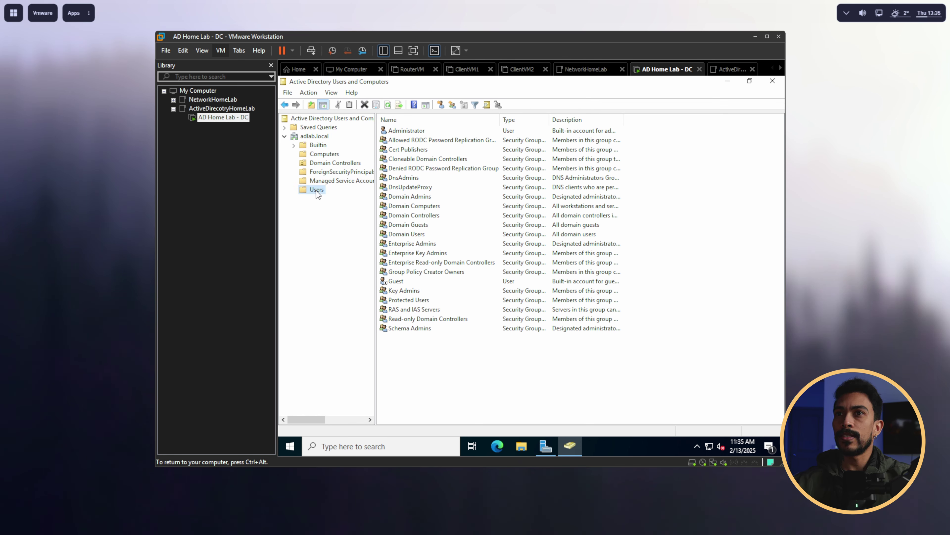
Step: Start a new user in Users and enter the user's first name, last name and logon name
{"action": "right_click", "coordinate": [411, 348]}
{"action": "mouse_move", "coordinate": [436, 237]}
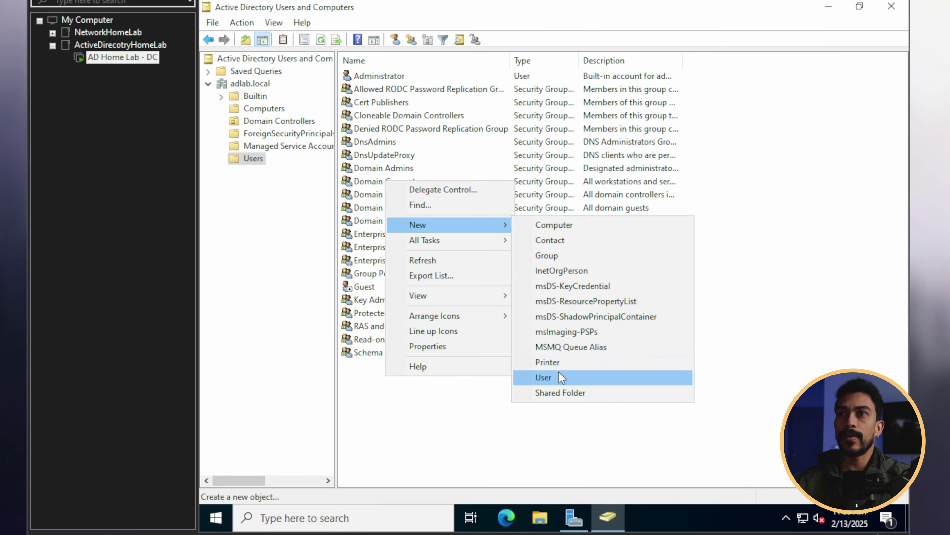
{"action": "left_click", "coordinate": [525, 349]}
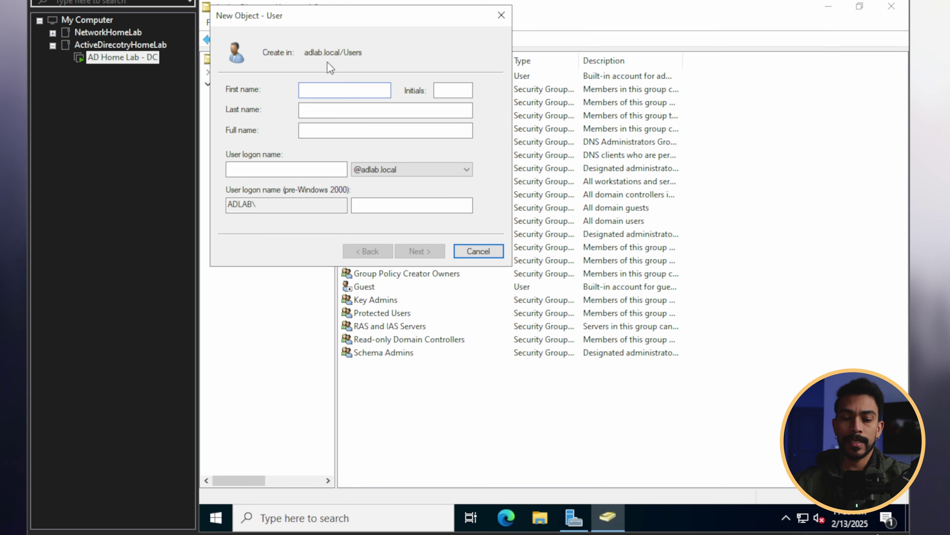
{"action": "type", "text": "John"}
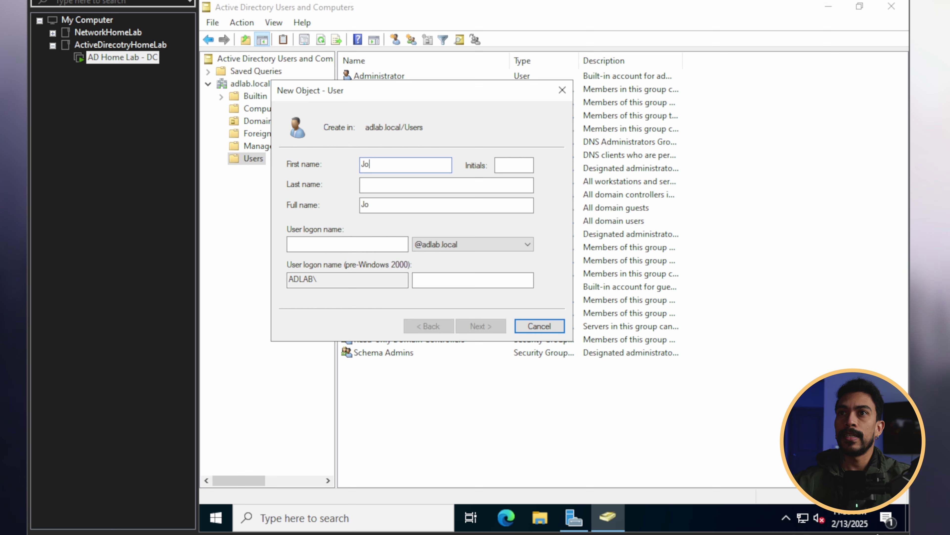
{"action": "key", "text": "Tab"}
{"action": "key", "text": "Tab"}
{"action": "type", "text": "mac"}
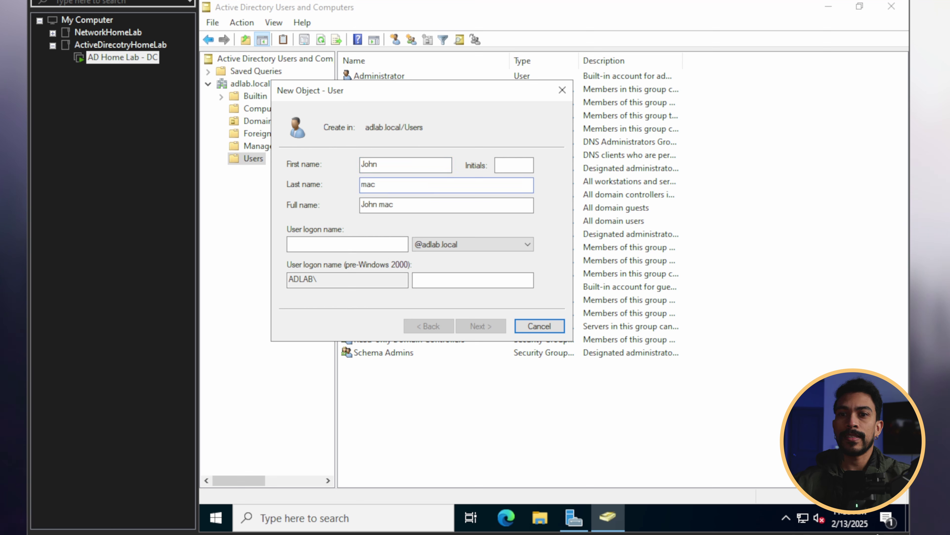
{"action": "key", "text": "BackSpace"}
{"action": "key", "text": "BackSpace"}
{"action": "key", "text": "BackSpace"}
{"action": "type", "text": "M"}
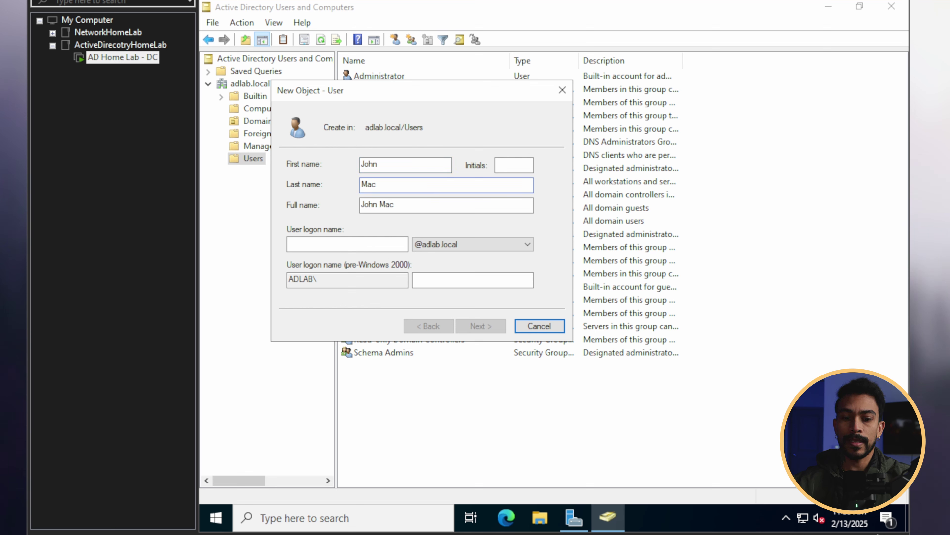
{"action": "key", "text": "Tab"}
{"action": "key", "text": "Tab"}
{"action": "type", "text": "jmac"}
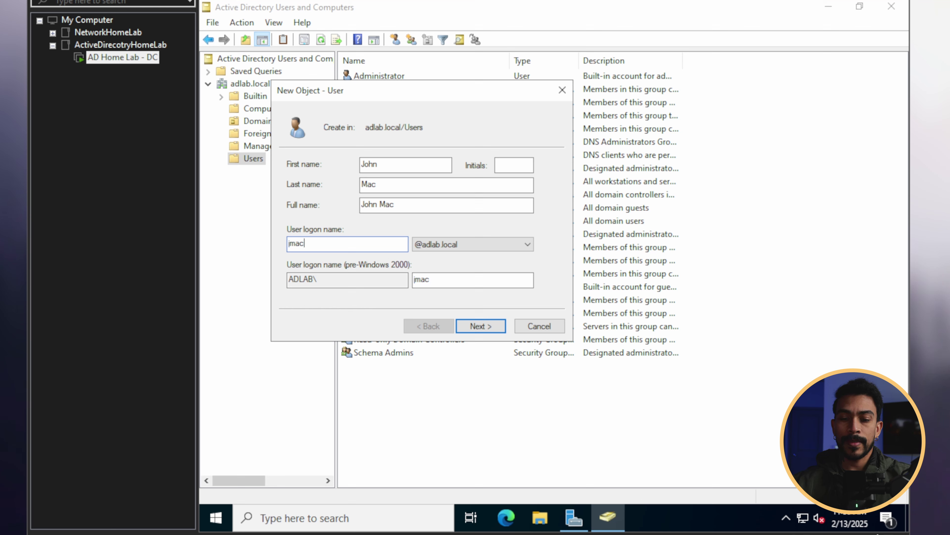
Step: Set the new user's password without a forced change at next logon, and create the account
{"action": "left_click", "coordinate": [483, 326]}
{"action": "type", "text": "Pa"}
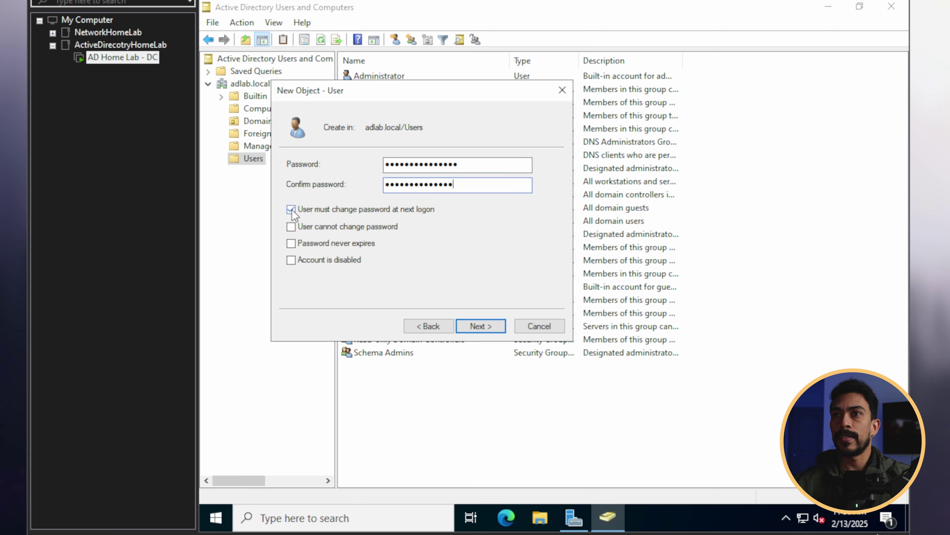
{"action": "left_click", "coordinate": [291, 208]}
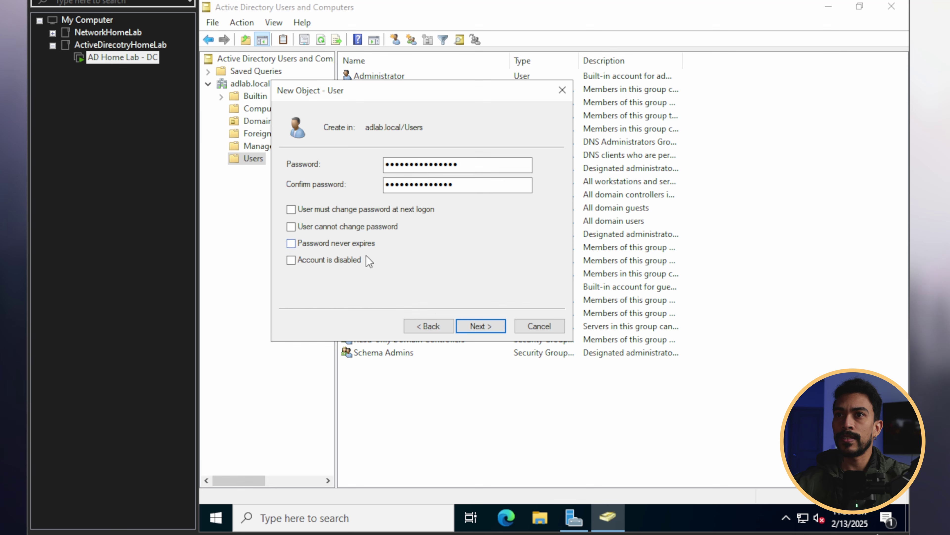
{"action": "left_click", "coordinate": [483, 328]}
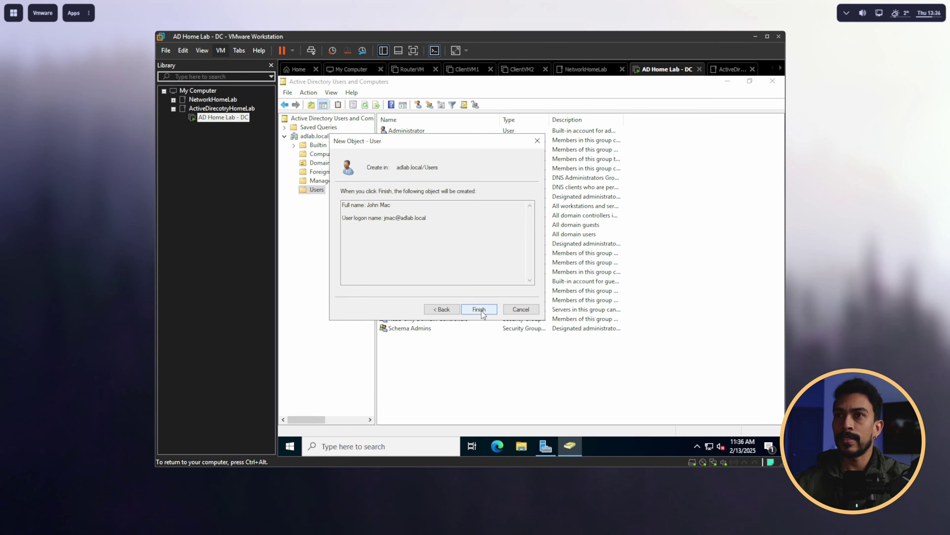
{"action": "left_click", "coordinate": [479, 309]}
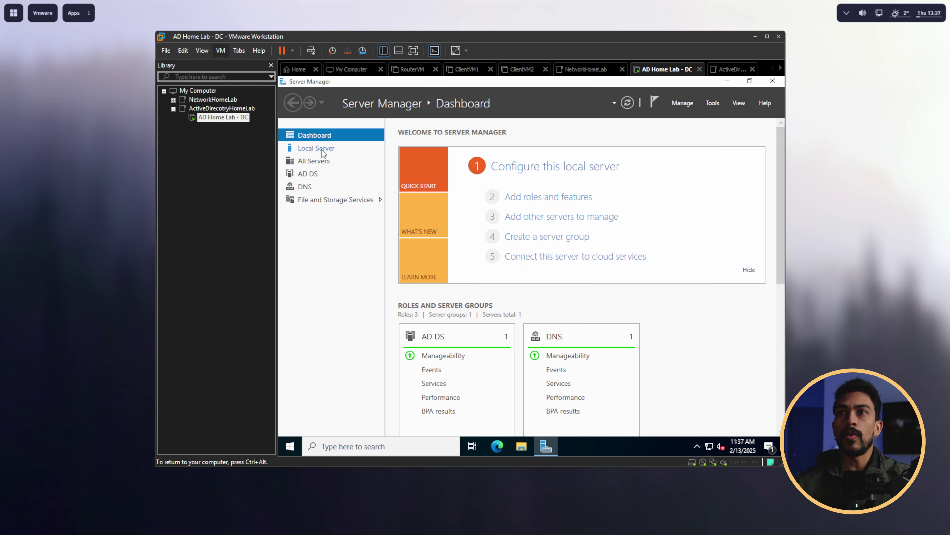
Step: Allow remote connections to the domain controller in Local Server's Remote Desktop settings
{"action": "left_click", "coordinate": [322, 150]}
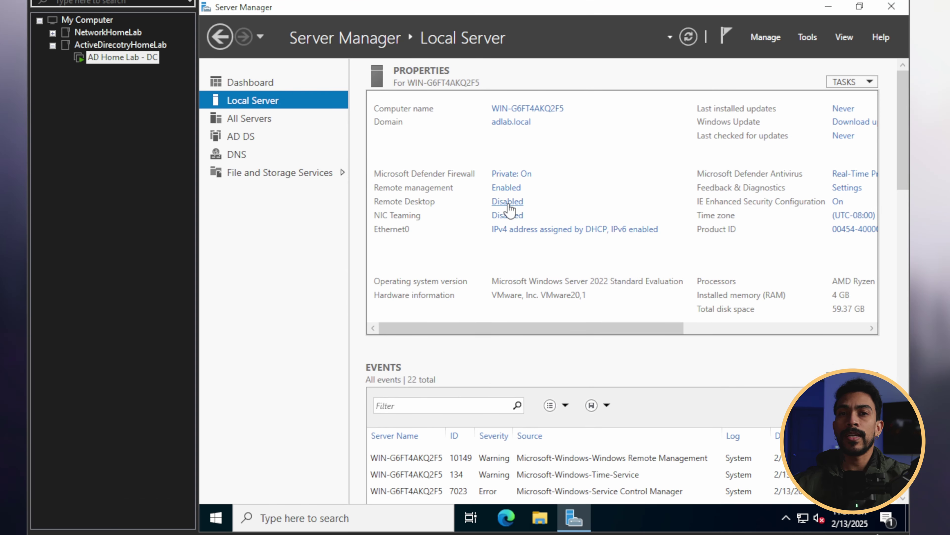
{"action": "left_click", "coordinate": [515, 203]}
{"action": "left_click", "coordinate": [287, 268]}
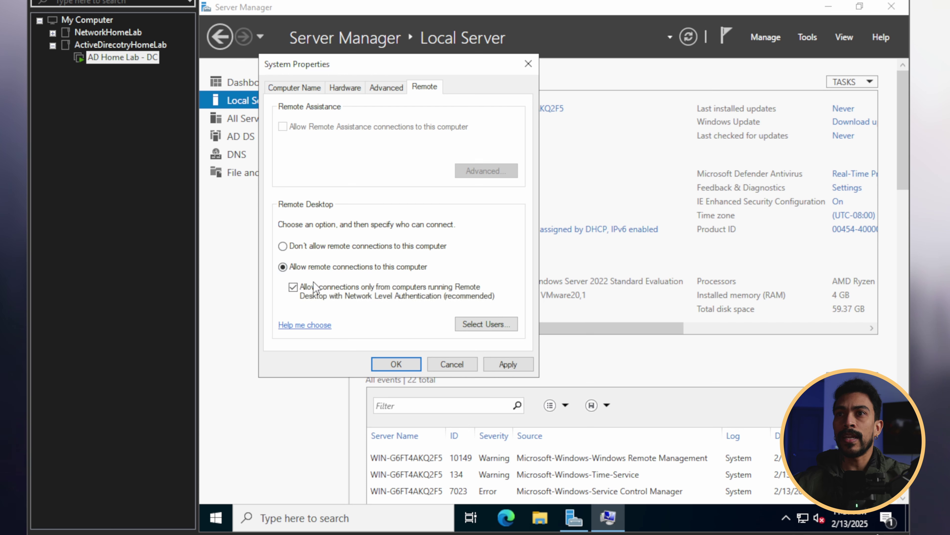
{"action": "left_click", "coordinate": [500, 365]}
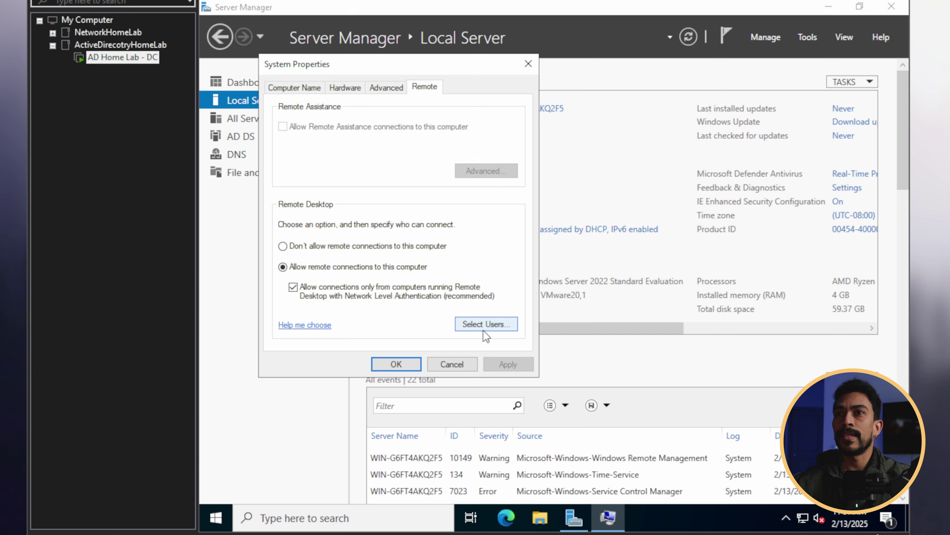
Step: Add the new domain user to the Remote Desktop users list and confirm
{"action": "left_click", "coordinate": [493, 325]}
{"action": "left_click", "coordinate": [296, 255]}
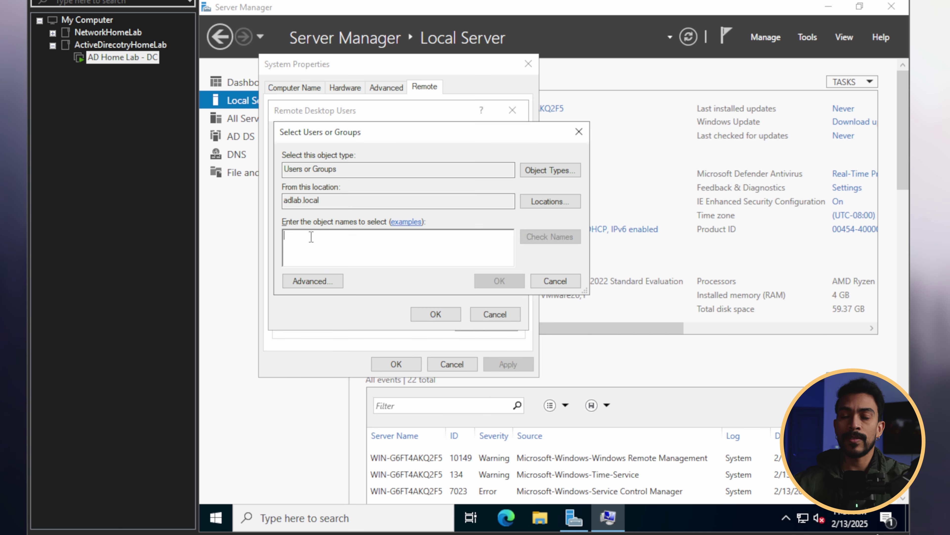
{"action": "type", "text": "John"}
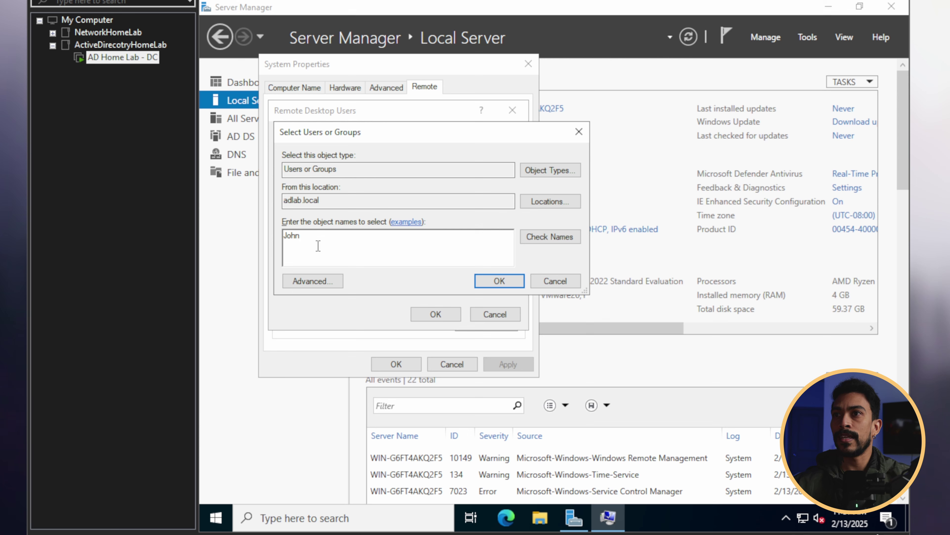
{"action": "left_click", "coordinate": [557, 236]}
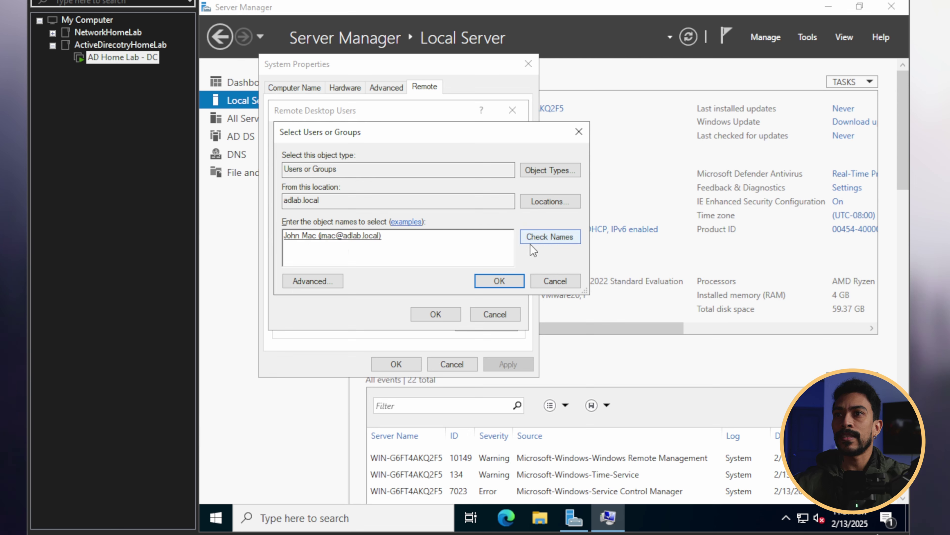
{"action": "left_click", "coordinate": [499, 281]}
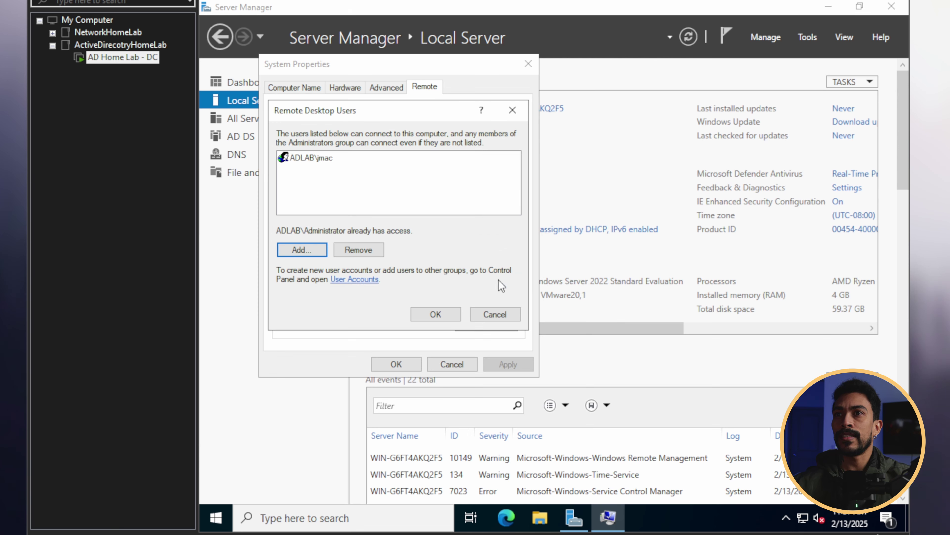
{"action": "left_click", "coordinate": [435, 315]}
{"action": "left_click", "coordinate": [391, 363]}
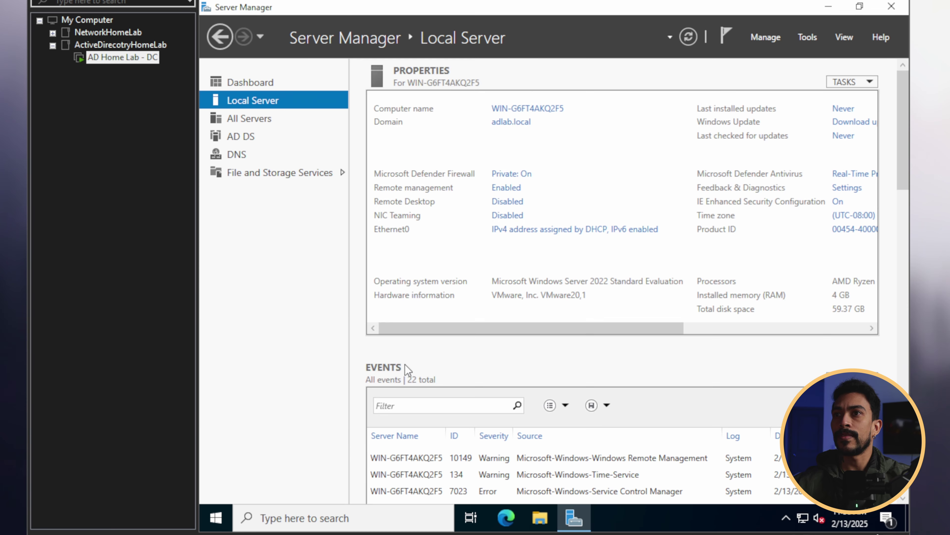
{"action": "left_click", "coordinate": [508, 202]}
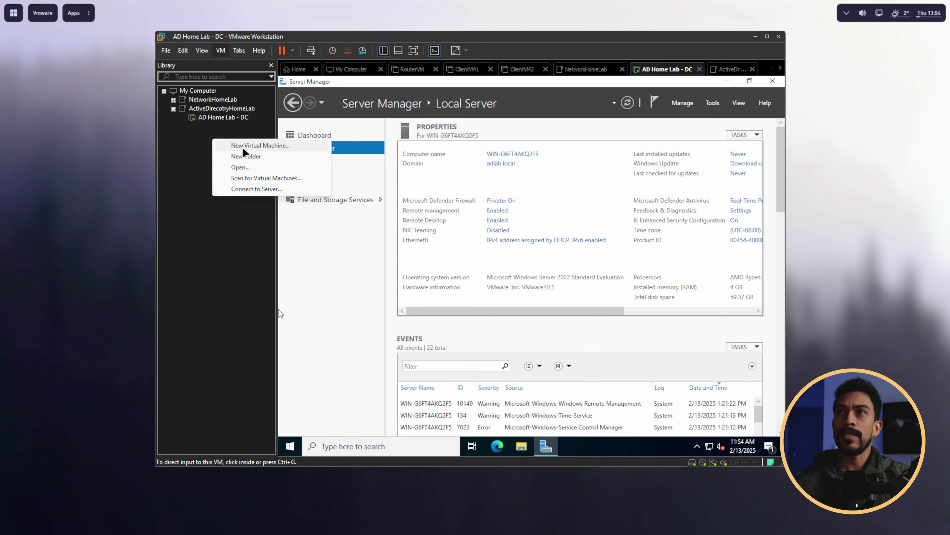
Step: Begin a custom Windows 11 x64 virtual machine named AD-Client-1
{"action": "left_click", "coordinate": [243, 145]}
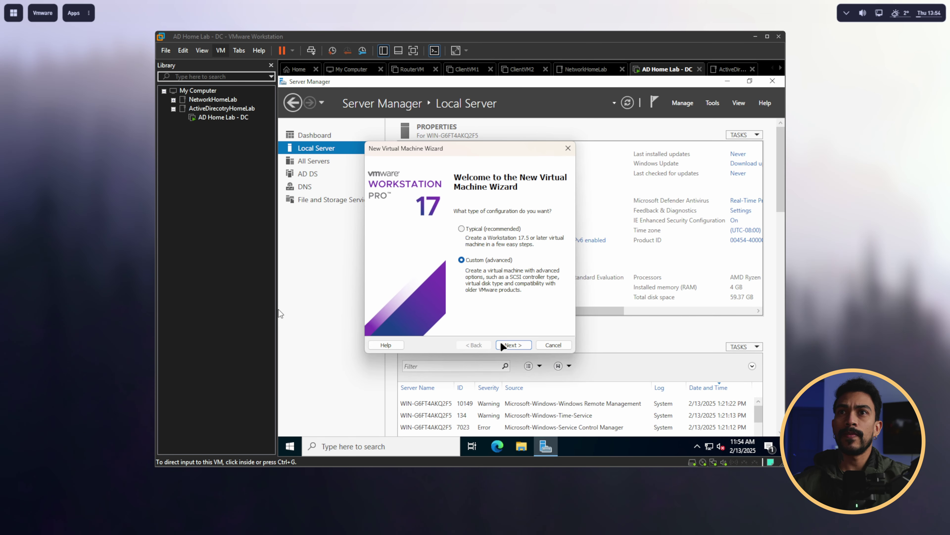
{"action": "left_click", "coordinate": [503, 344]}
{"action": "left_click", "coordinate": [519, 347]}
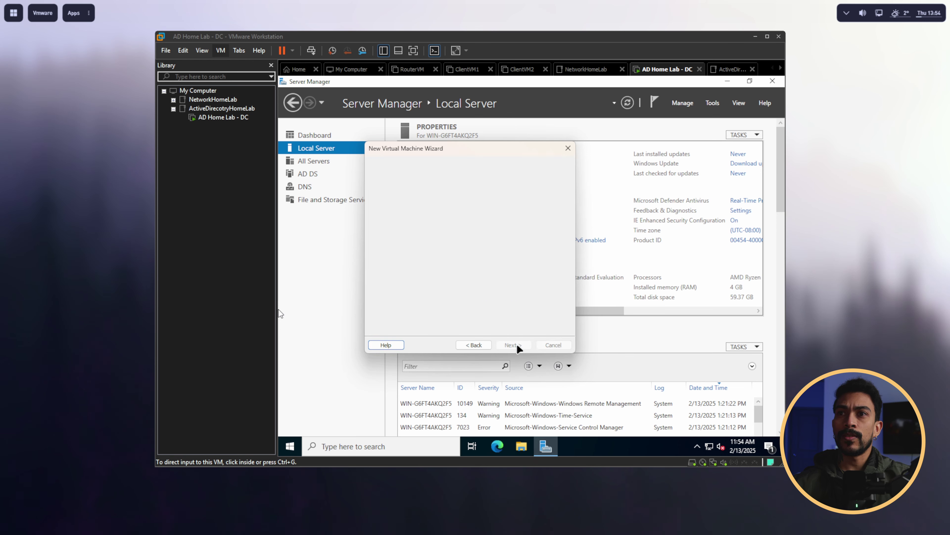
{"action": "left_click", "coordinate": [514, 345]}
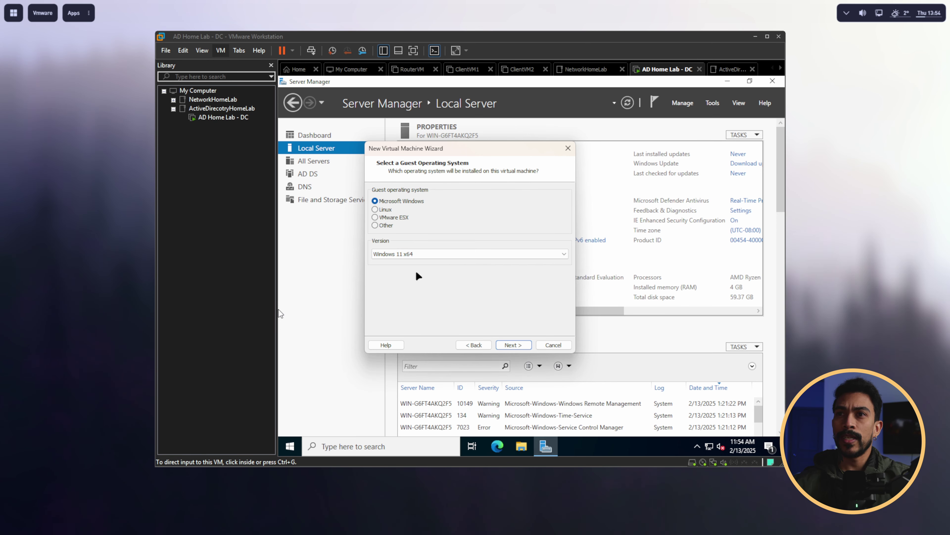
{"action": "left_click", "coordinate": [512, 345]}
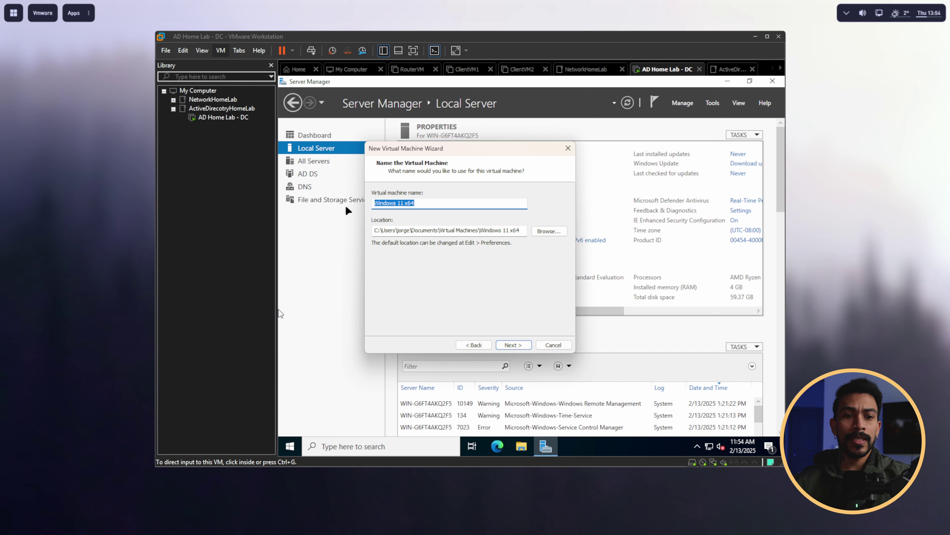
{"action": "type", "text": "AD"}
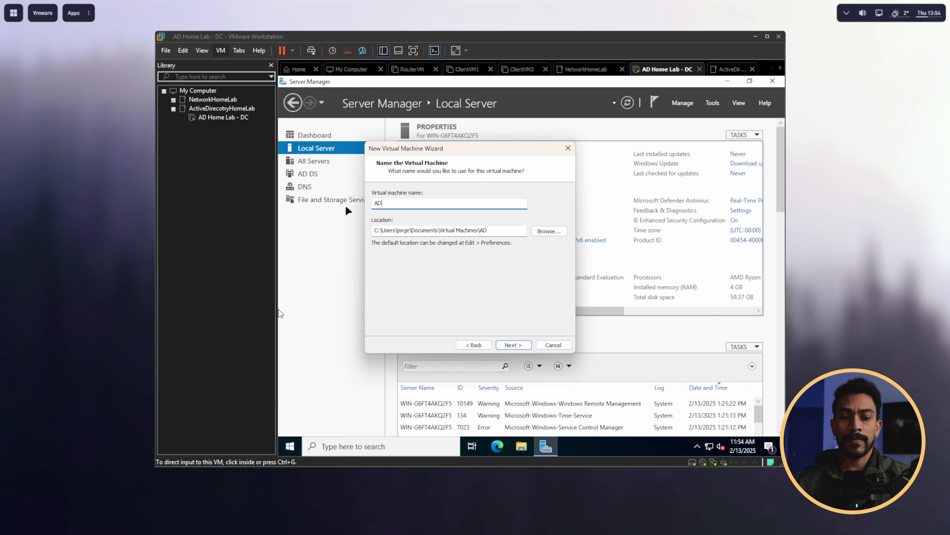
{"action": "type", "text": "-Client-1"}
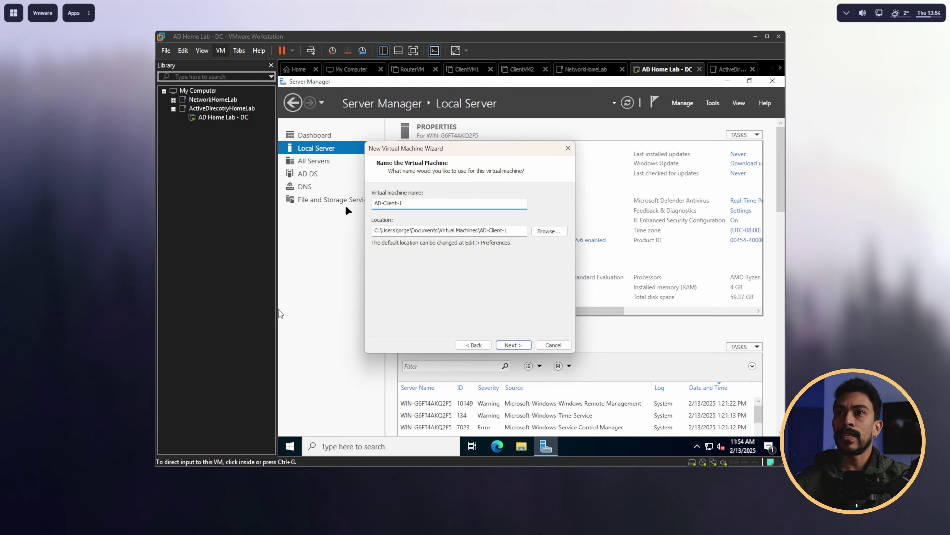
{"action": "left_click", "coordinate": [513, 345]}
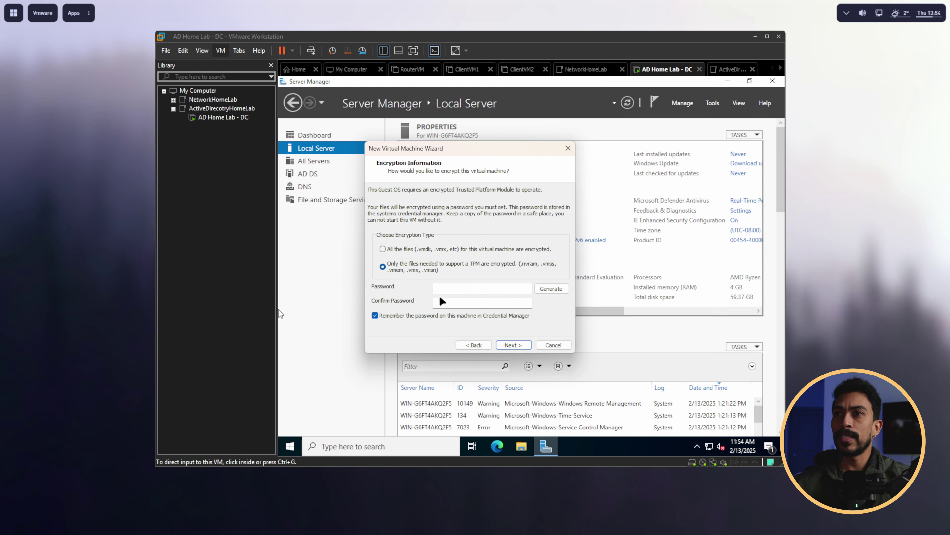
Step: Set the TPM encryption password, keep UEFI firmware, and use 2 cores per processor (4 total)
{"action": "left_click", "coordinate": [486, 287]}
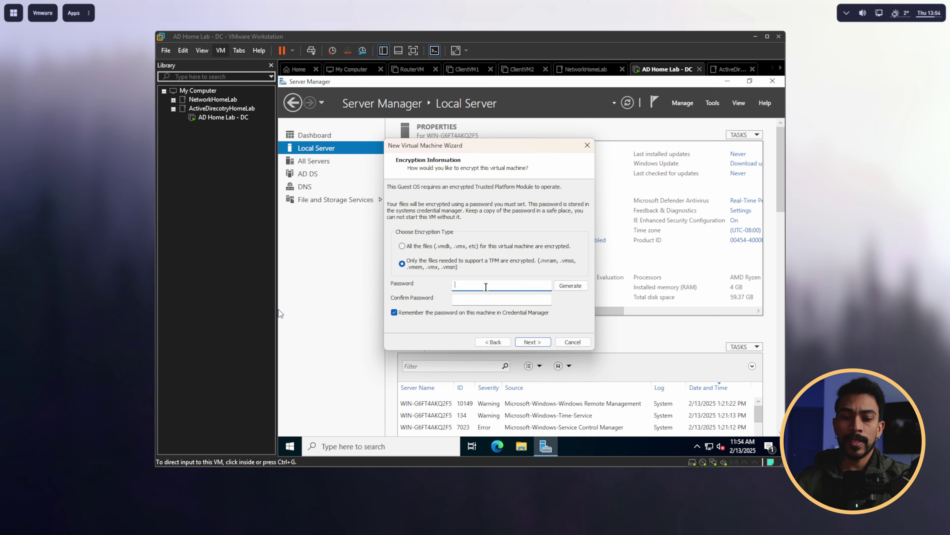
{"action": "type", "text": "P"}
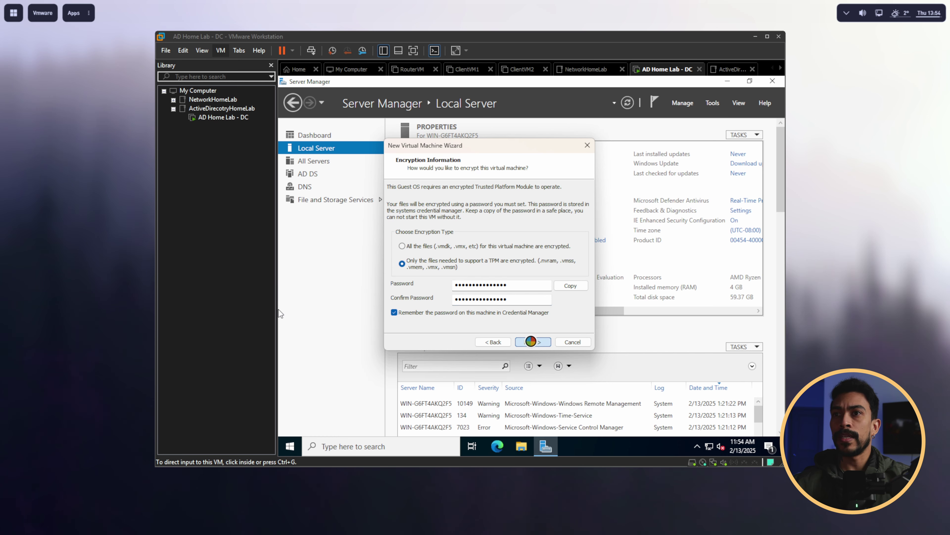
{"action": "left_click", "coordinate": [532, 341]}
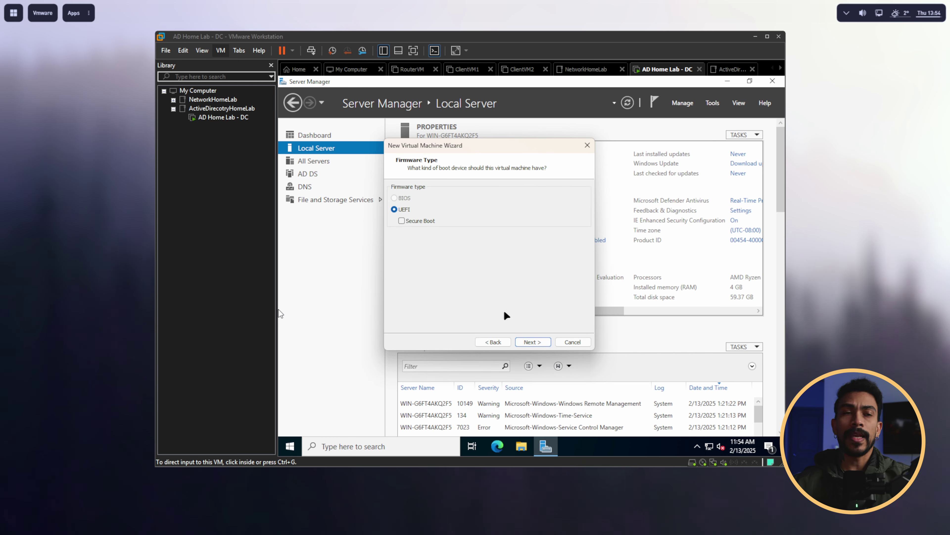
{"action": "left_click", "coordinate": [533, 342]}
{"action": "left_click", "coordinate": [507, 209]}
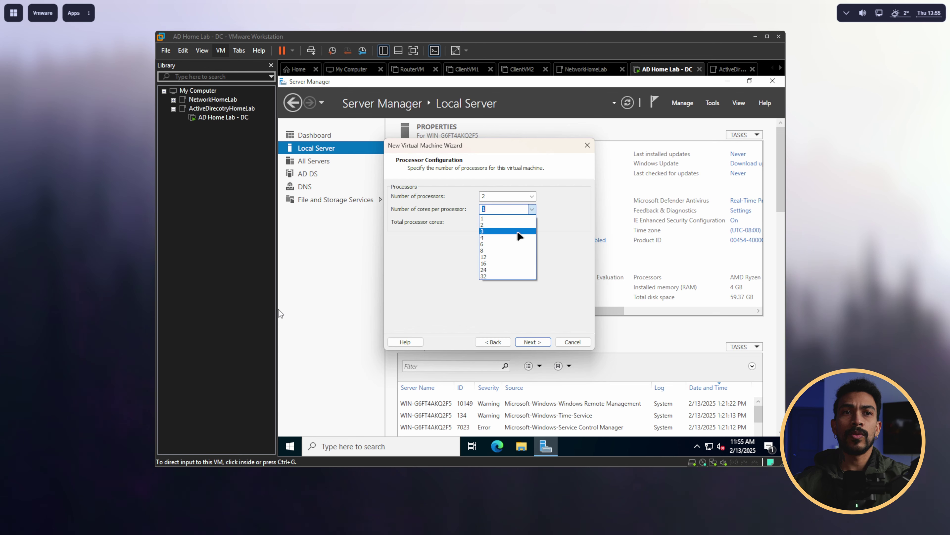
{"action": "left_click", "coordinate": [502, 225]}
{"action": "left_click", "coordinate": [532, 342]}
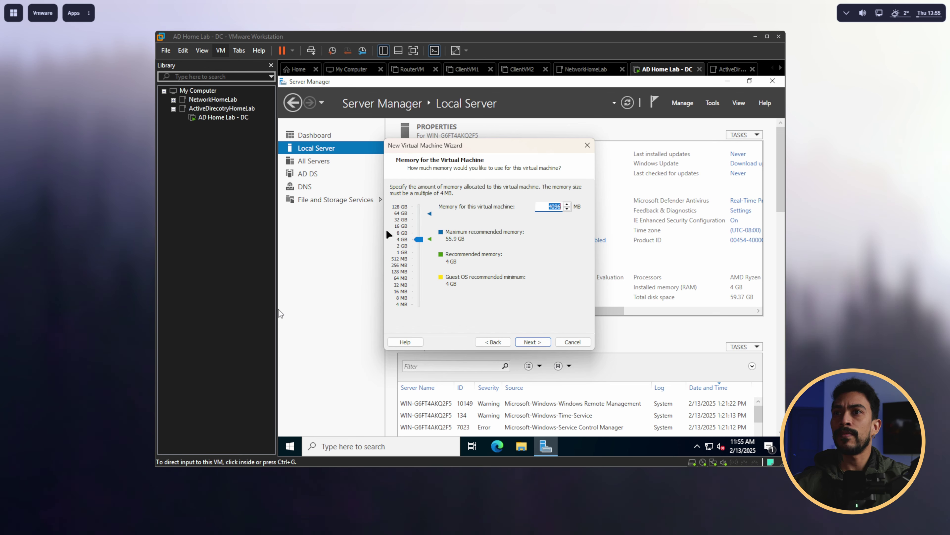
Step: Keep 4096 MB memory, bridged networking and a new 64 GB disk, then finish the VM
{"action": "left_click", "coordinate": [538, 343]}
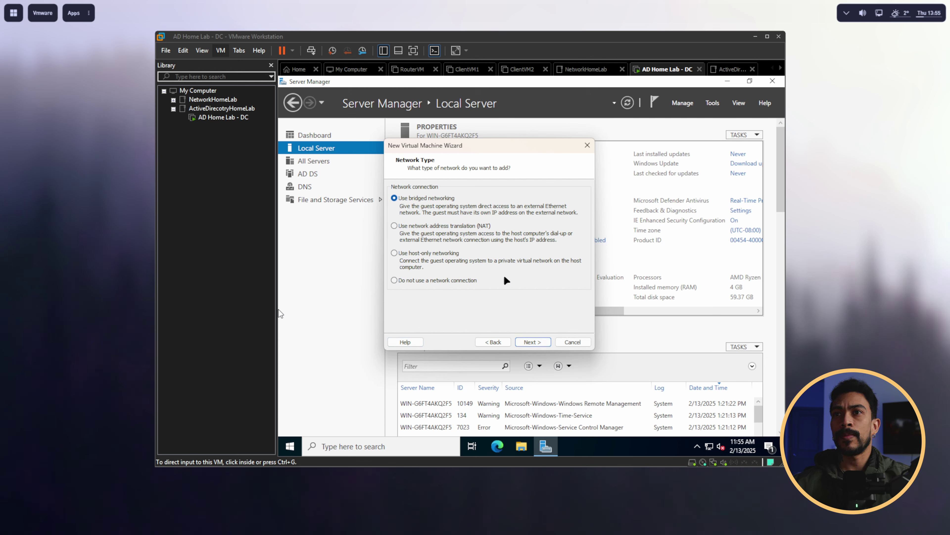
{"action": "left_click", "coordinate": [532, 342]}
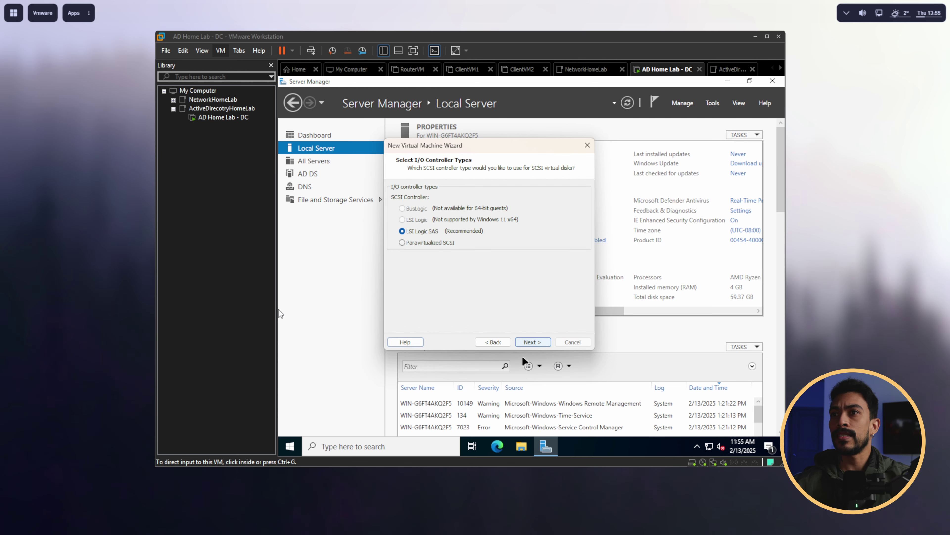
{"action": "left_click", "coordinate": [538, 343]}
{"action": "left_click", "coordinate": [539, 344]}
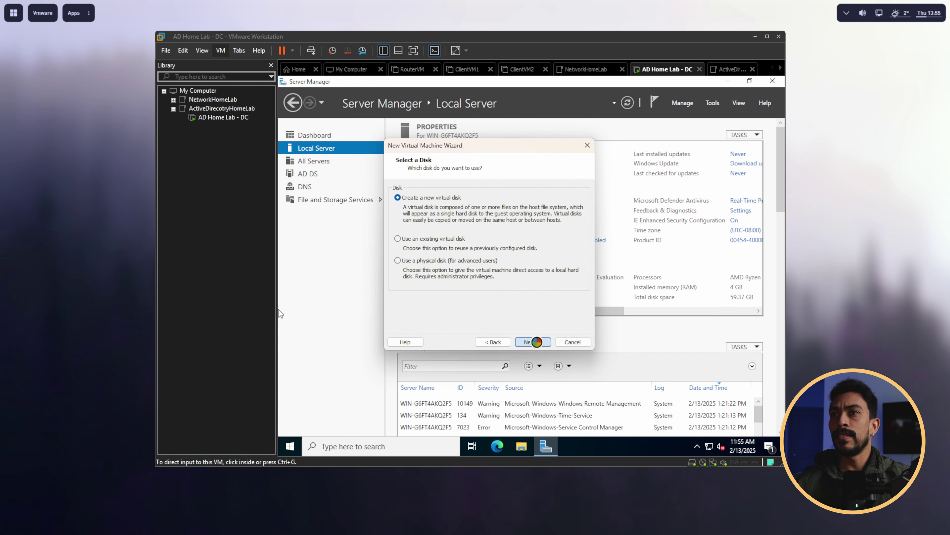
{"action": "left_click", "coordinate": [538, 342]}
{"action": "left_click", "coordinate": [538, 342]}
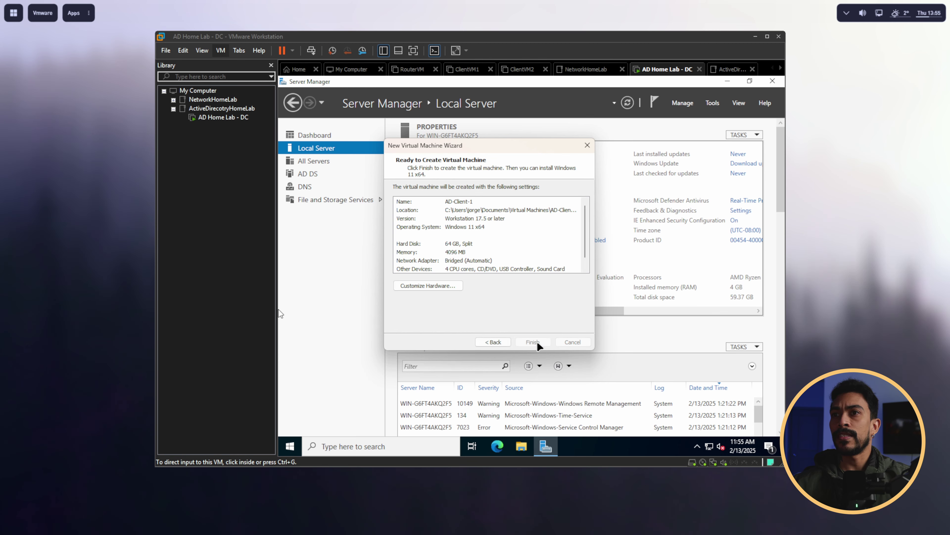
{"action": "left_click", "coordinate": [533, 341]}
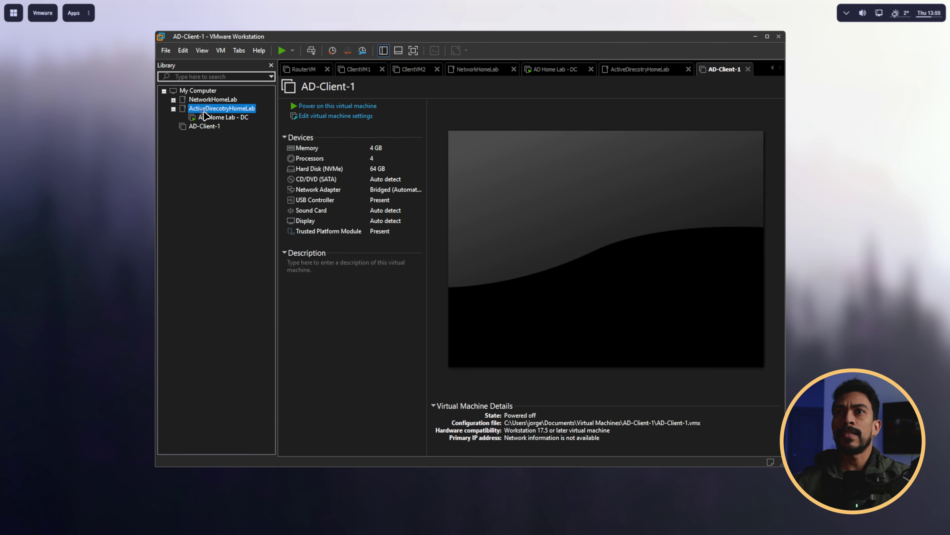
Step: Move AD-Client-1 into the ActiveDirecotryHomeLab folder and attach the Windows 11 ISO to its CD/DVD drive
{"action": "left_click_drag", "start_coordinate": [204, 115], "coordinate": [205, 113]}
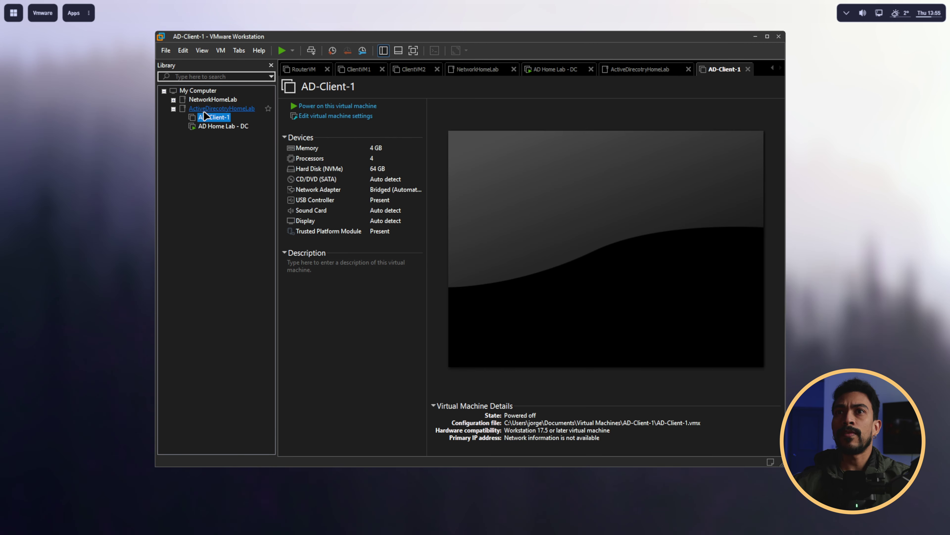
{"action": "left_click", "coordinate": [336, 116]}
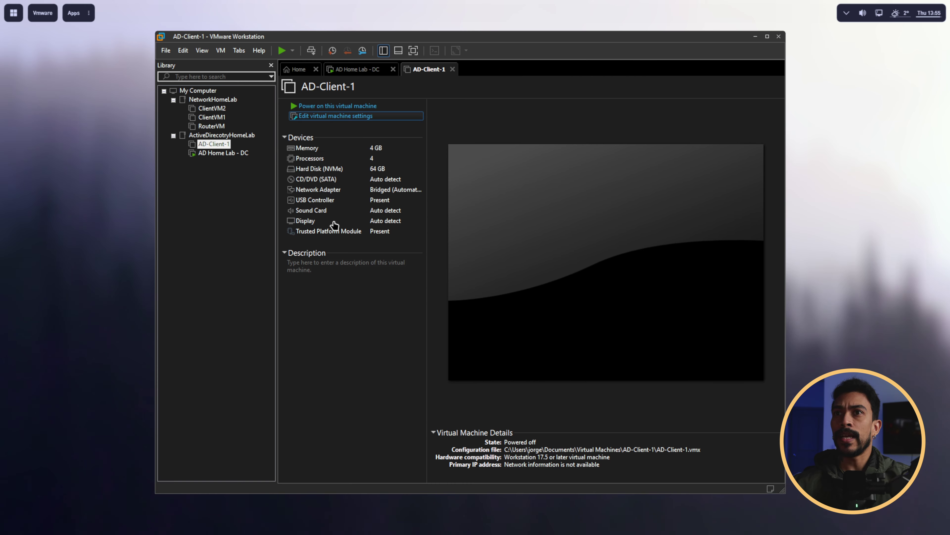
{"action": "left_click", "coordinate": [327, 153]}
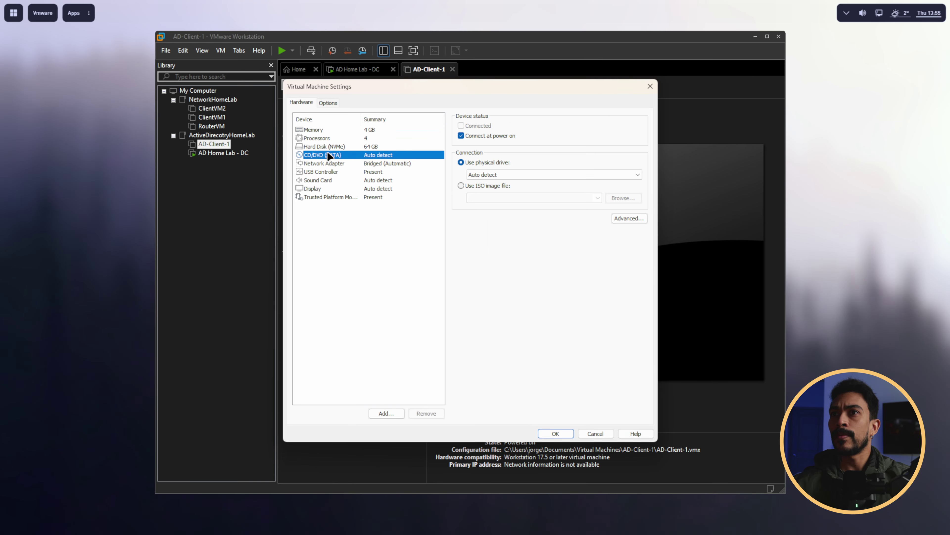
{"action": "left_click", "coordinate": [456, 181]}
{"action": "left_click", "coordinate": [601, 200]}
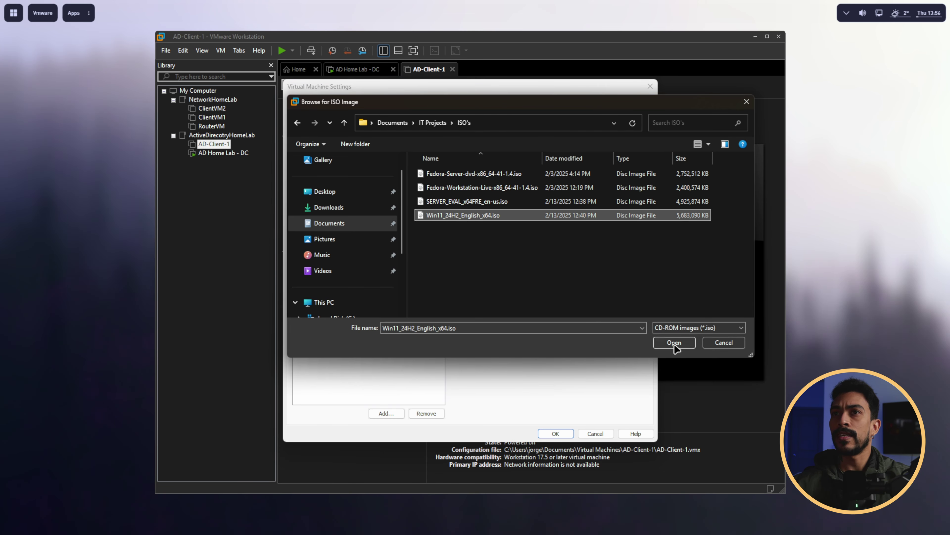
{"action": "left_click", "coordinate": [674, 342]}
{"action": "left_click", "coordinate": [555, 433]}
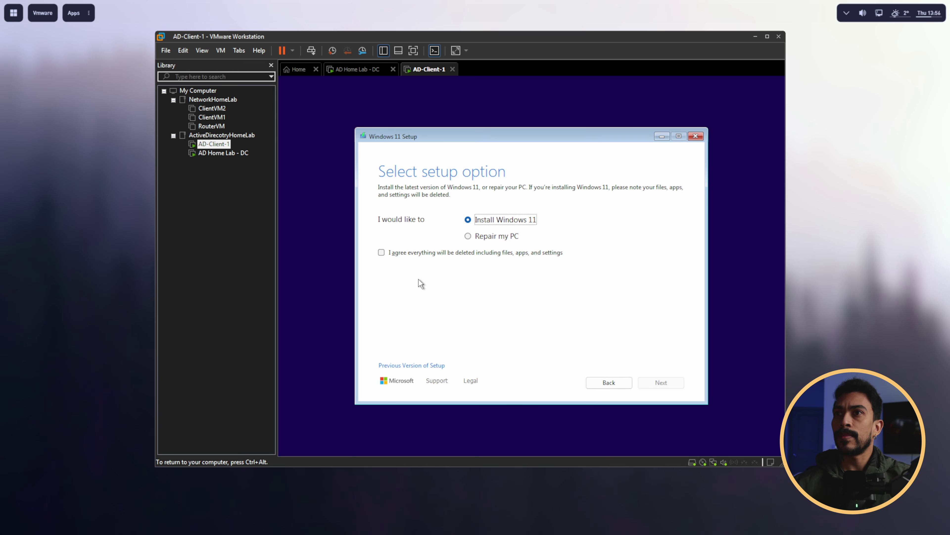
Step: Run Windows Setup without a product key, choosing Windows 11 Pro and accepting the license terms
{"action": "left_click", "coordinate": [381, 254]}
{"action": "left_click", "coordinate": [646, 382]}
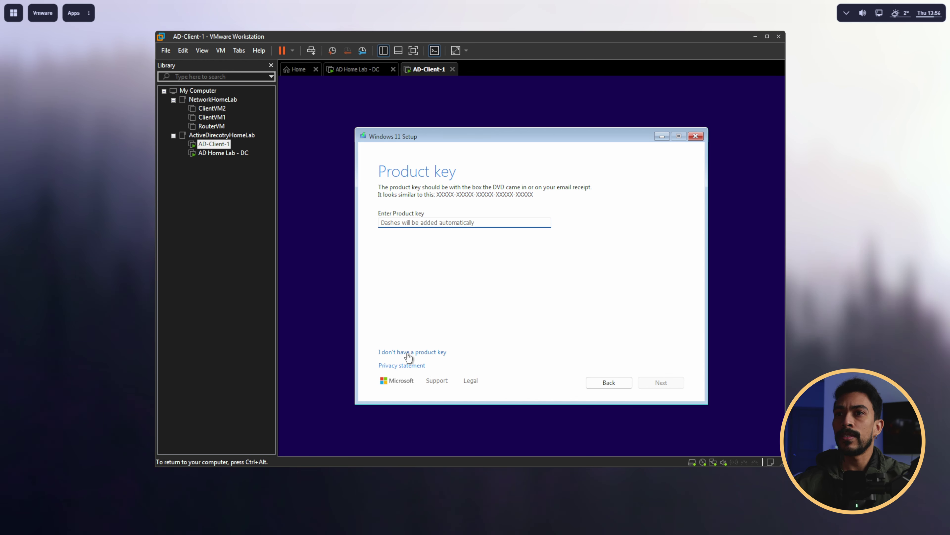
{"action": "left_click", "coordinate": [424, 352]}
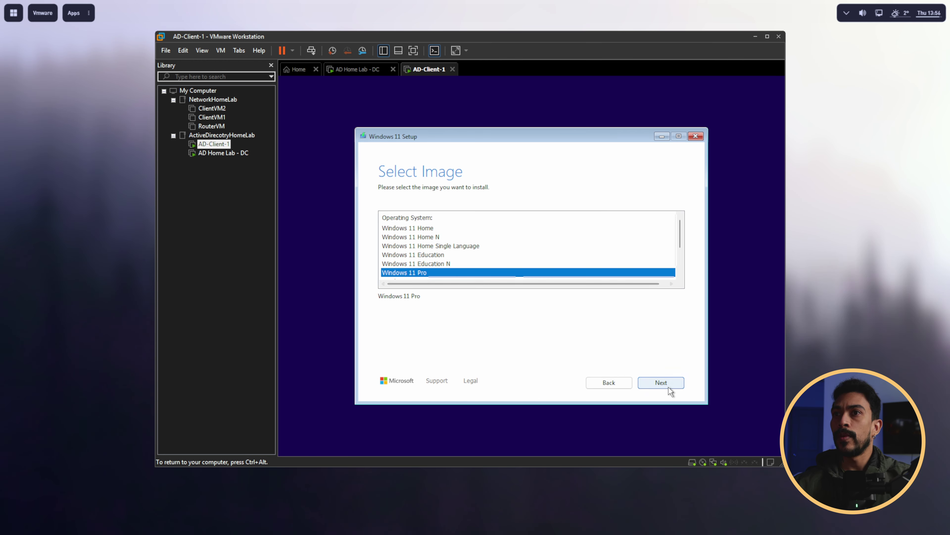
{"action": "left_click", "coordinate": [668, 387]}
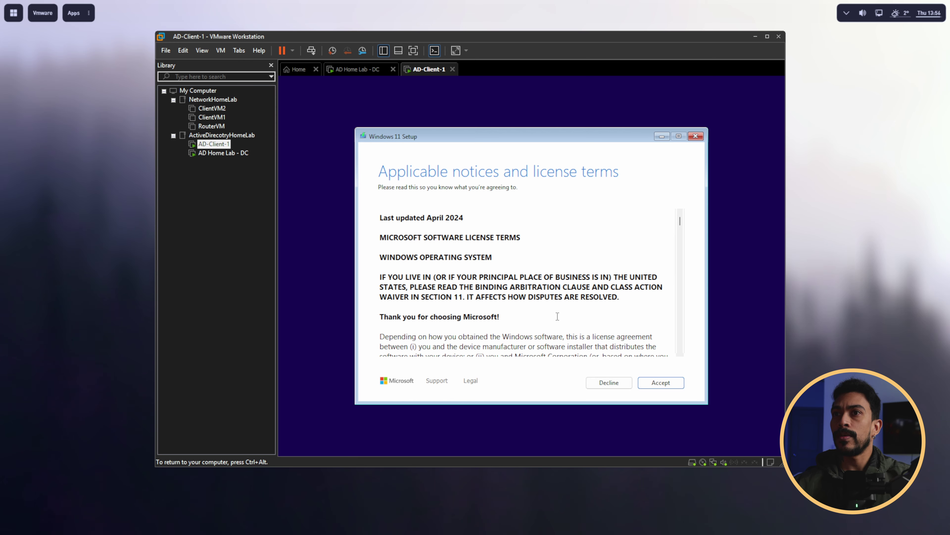
{"action": "scroll", "coordinate": [574, 307], "scroll_direction": "down", "scroll_amount": 15}
{"action": "scroll", "coordinate": [636, 262], "scroll_direction": "down", "scroll_amount": 5}
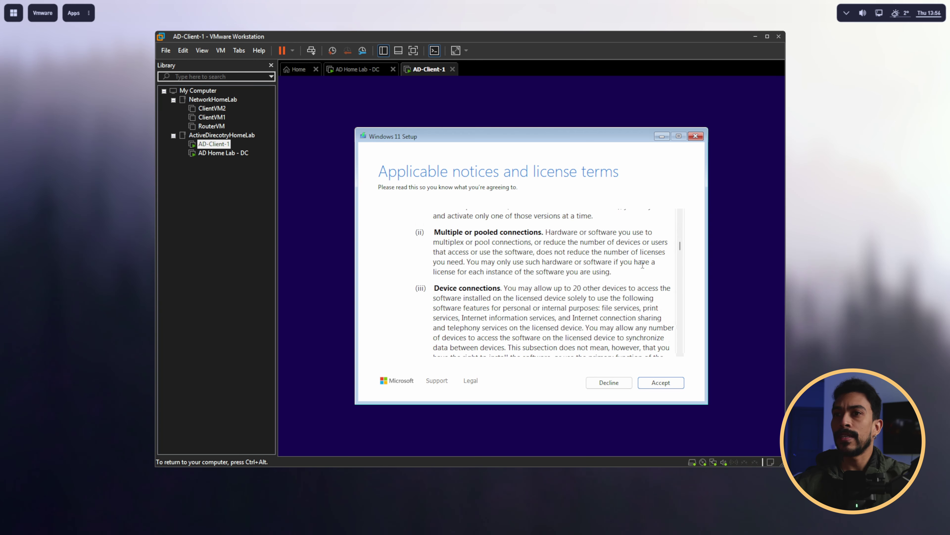
{"action": "left_click", "coordinate": [661, 382]}
{"action": "left_click", "coordinate": [657, 383]}
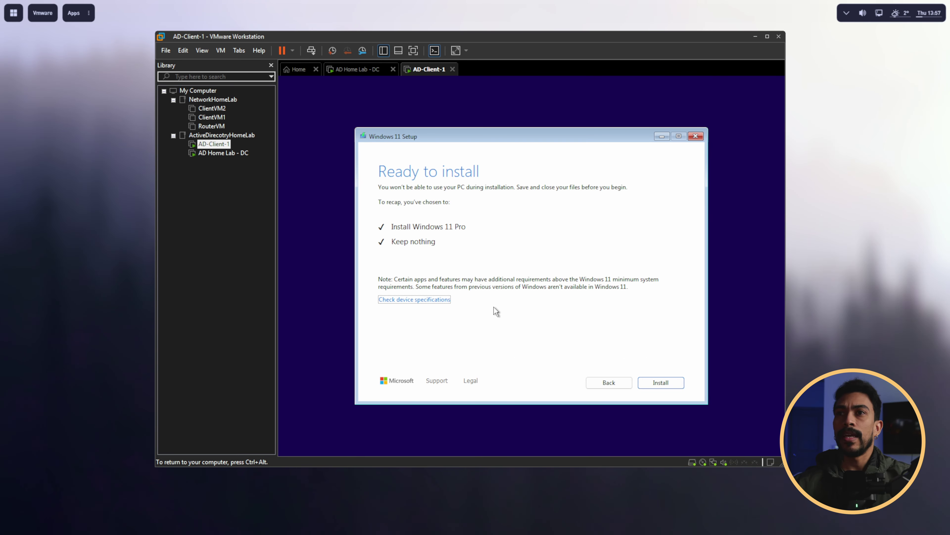
{"action": "left_click", "coordinate": [672, 382]}
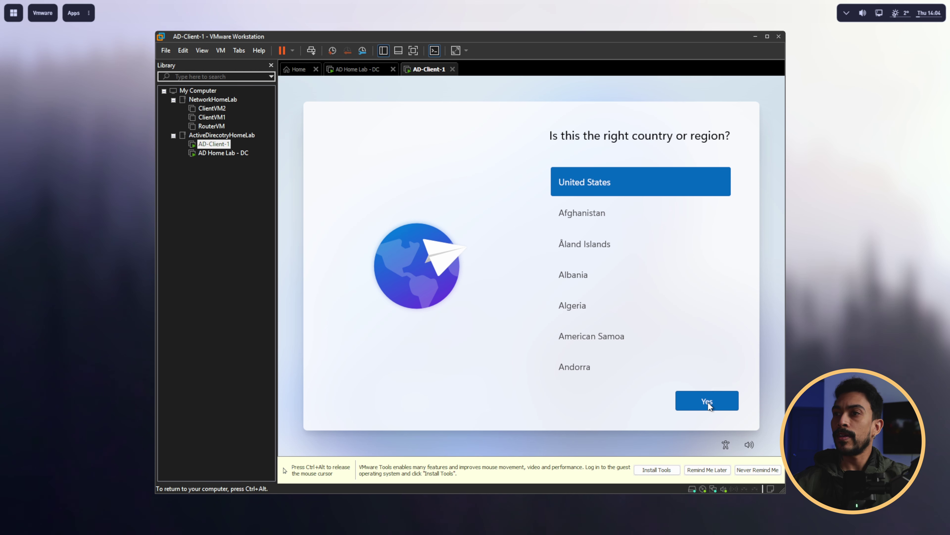
Step: Confirm United States region and US keyboard, skipping a second layout
{"action": "left_click", "coordinate": [713, 396]}
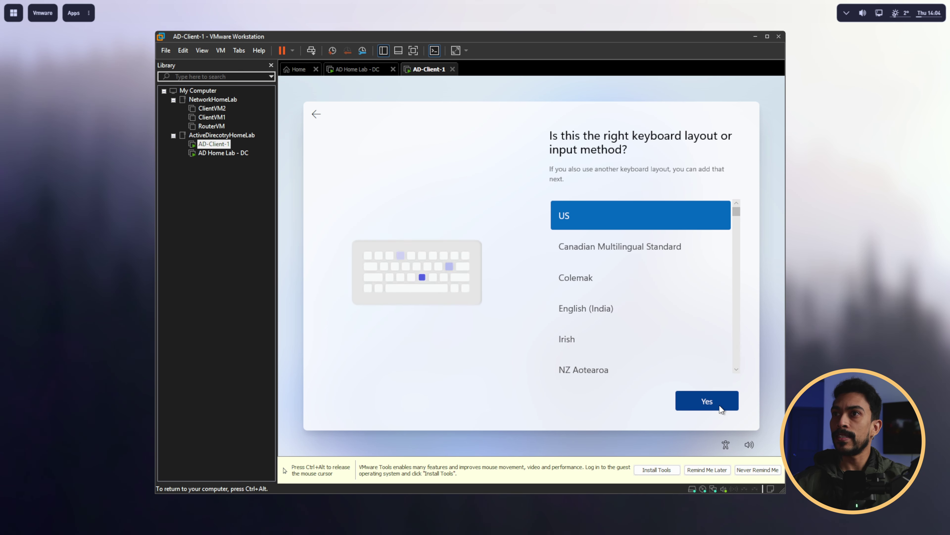
{"action": "left_click", "coordinate": [721, 405]}
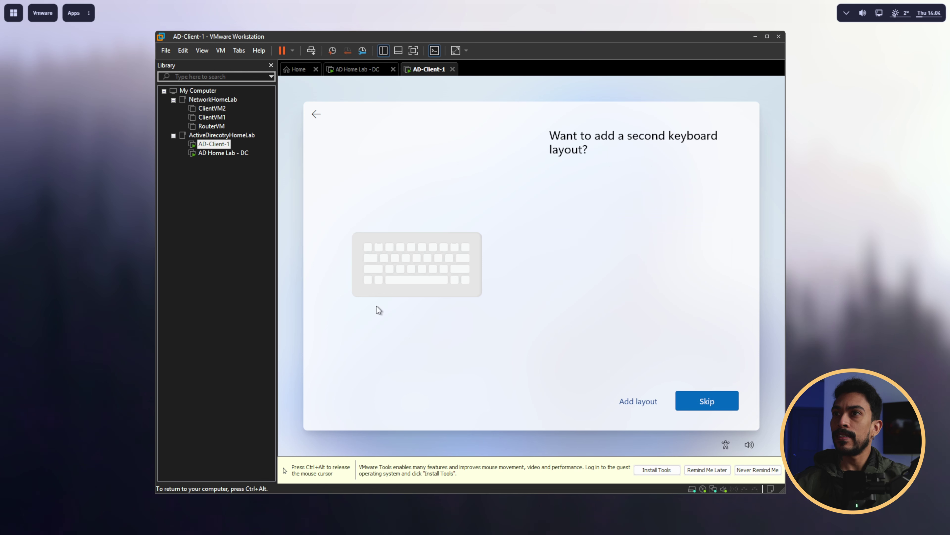
{"action": "left_click", "coordinate": [698, 401]}
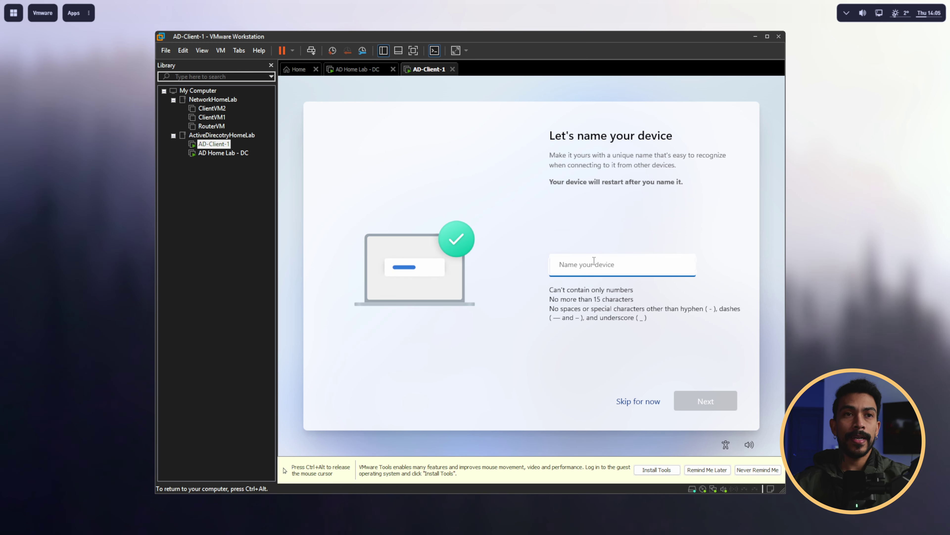
Step: Name the device AD-Client-01 and choose to set it up for work or school
{"action": "type", "text": "Ad"}
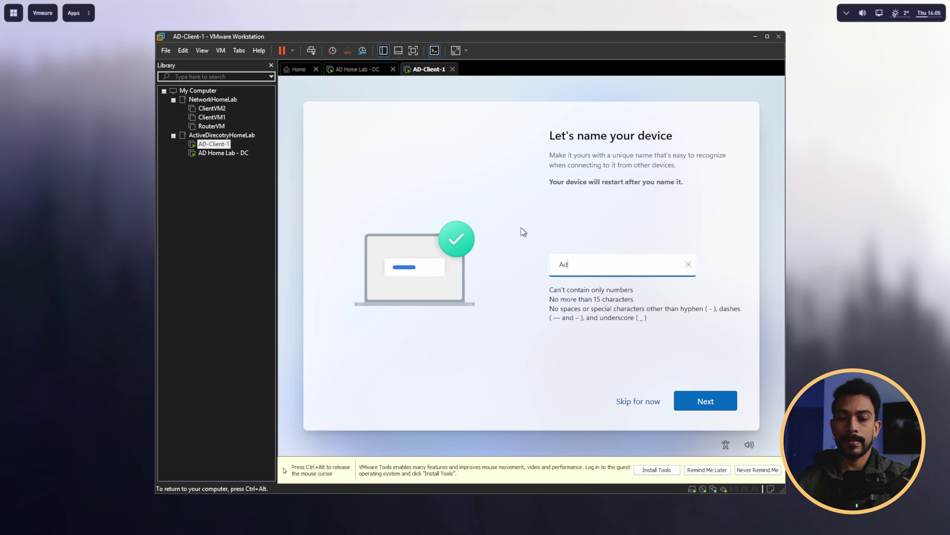
{"action": "key", "text": "BackSpace"}
{"action": "type", "text": "D-Client-0"}
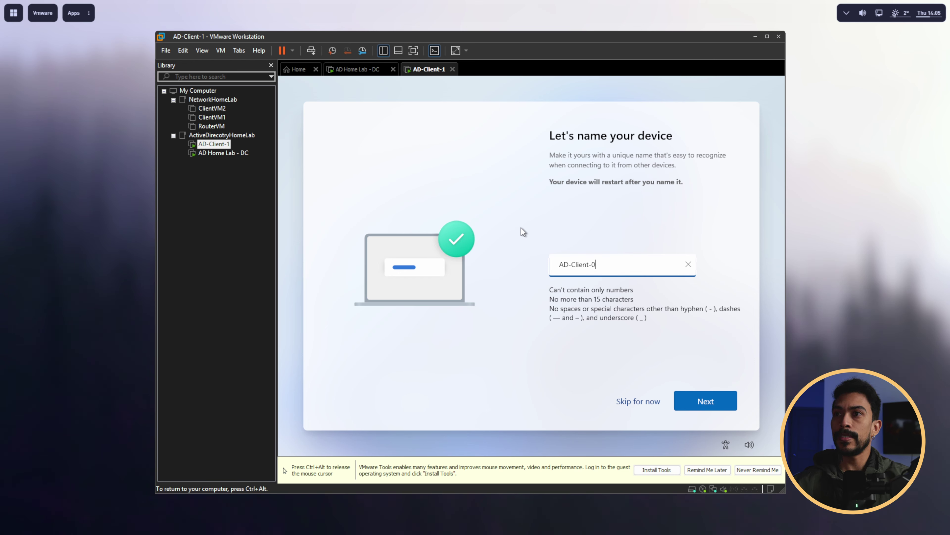
{"action": "type", "text": "1"}
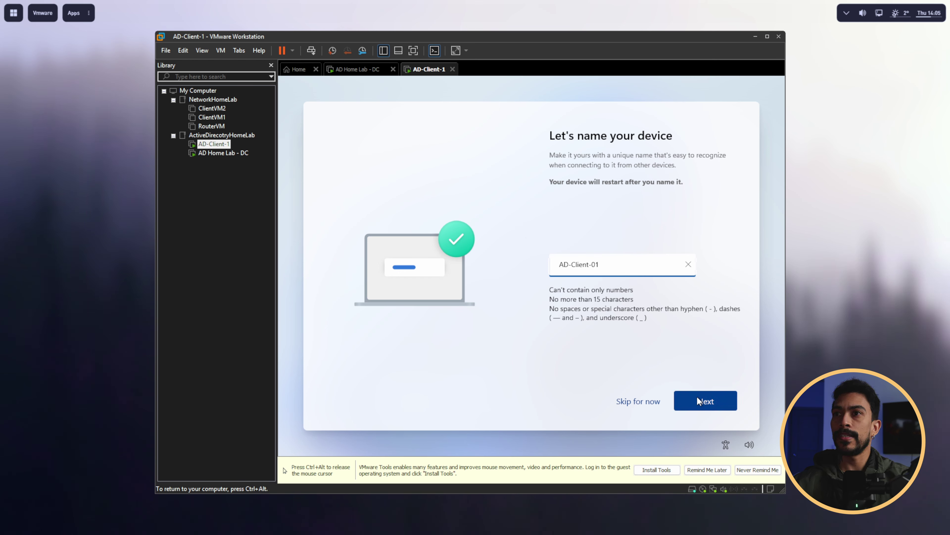
{"action": "left_click", "coordinate": [698, 400]}
{"action": "left_click", "coordinate": [652, 306]}
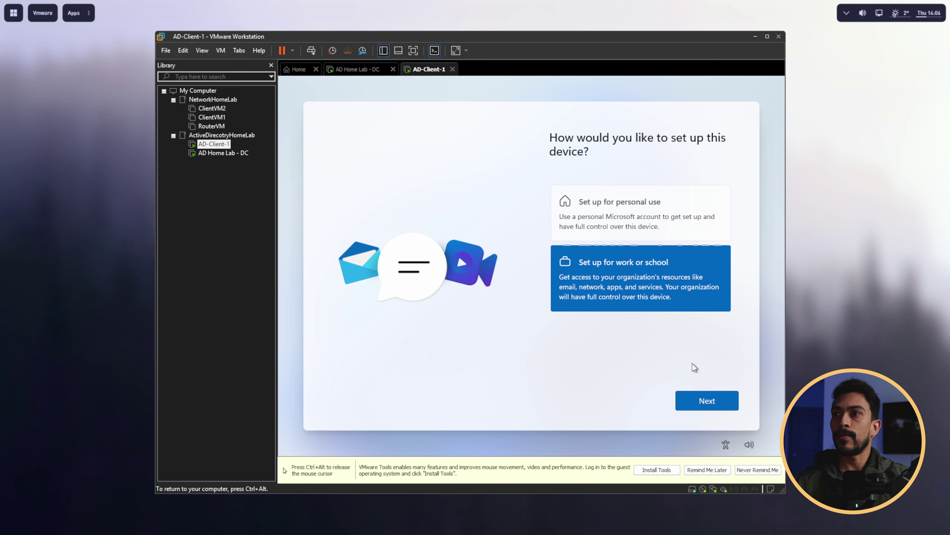
Step: Switch to domain join setup and enter the local admin account name
{"action": "left_click", "coordinate": [705, 400]}
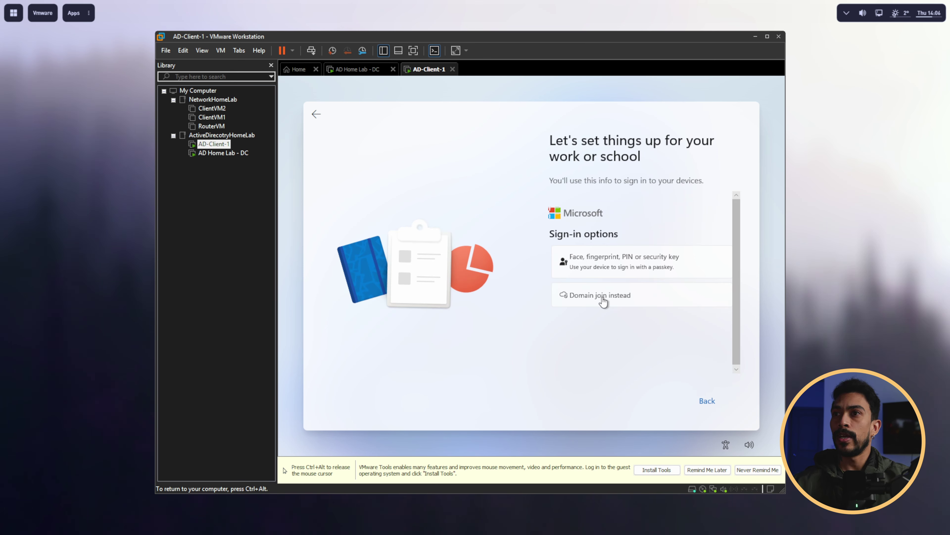
{"action": "left_click", "coordinate": [603, 299]}
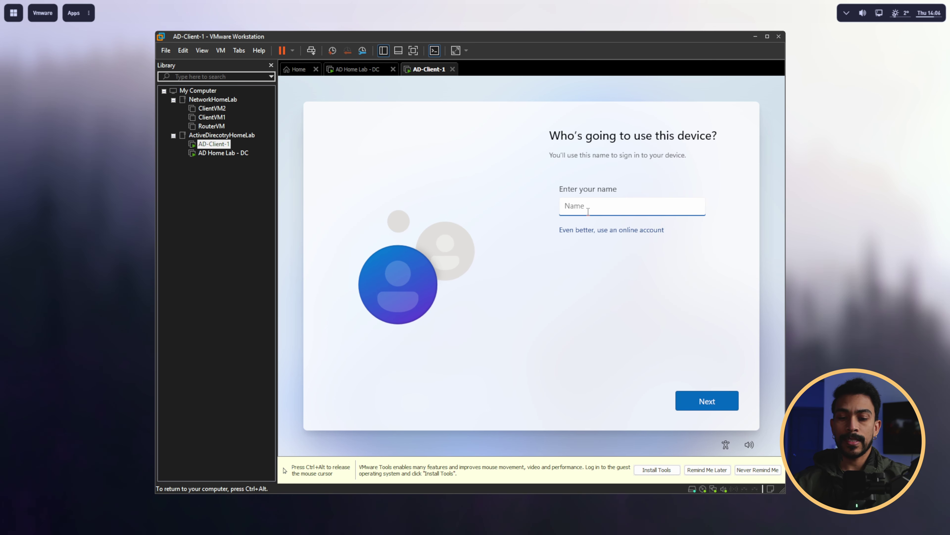
{"action": "type", "text": "Cl"}
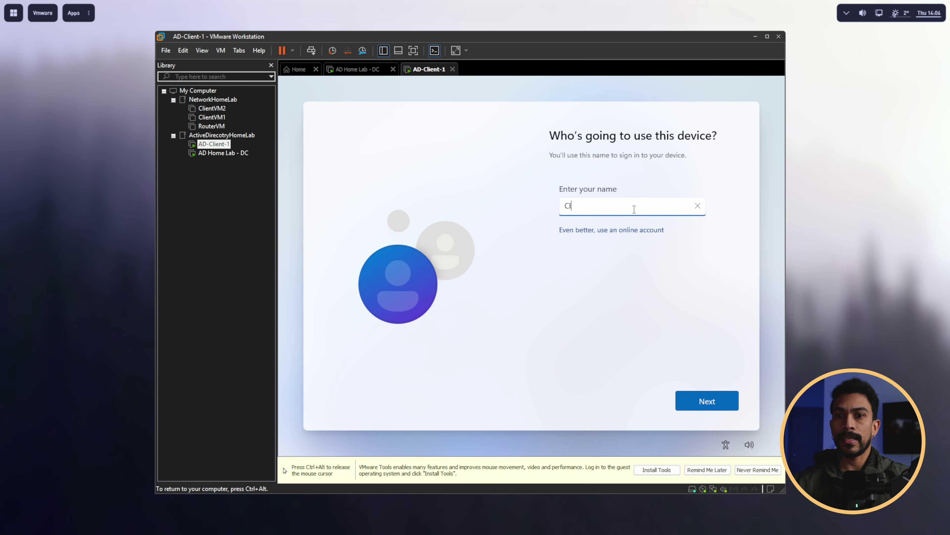
{"action": "type", "text": "ientAdmin"}
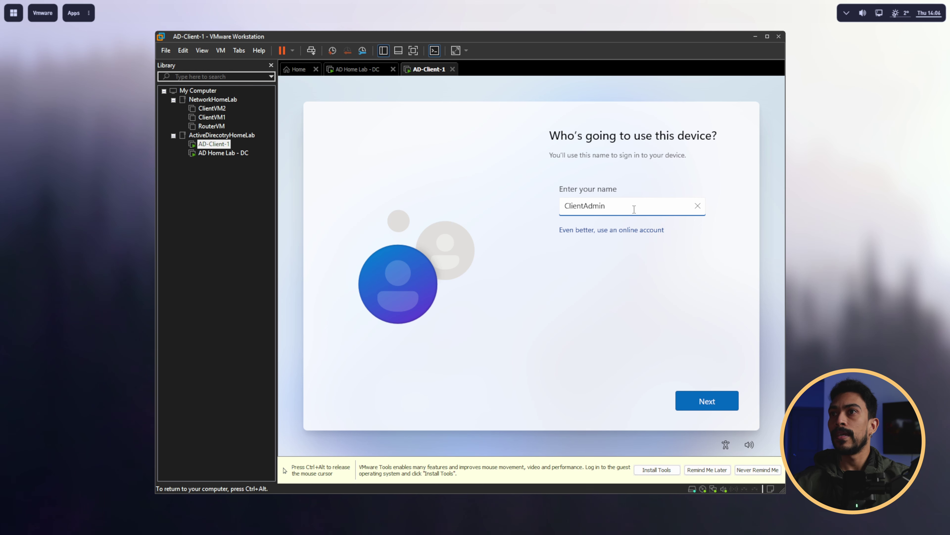
{"action": "left_click", "coordinate": [700, 400]}
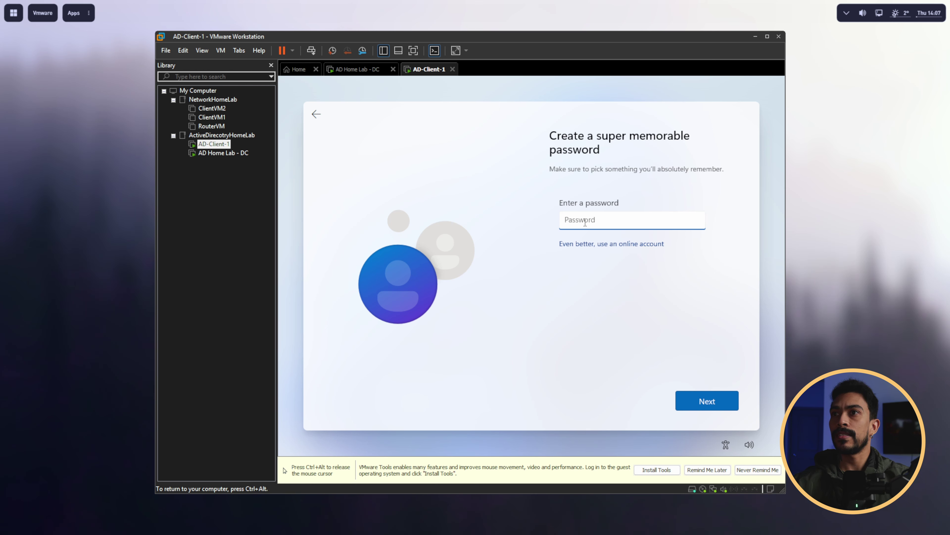
Step: Enter and confirm the local admin account's password
{"action": "type", "text": "Password123!"}
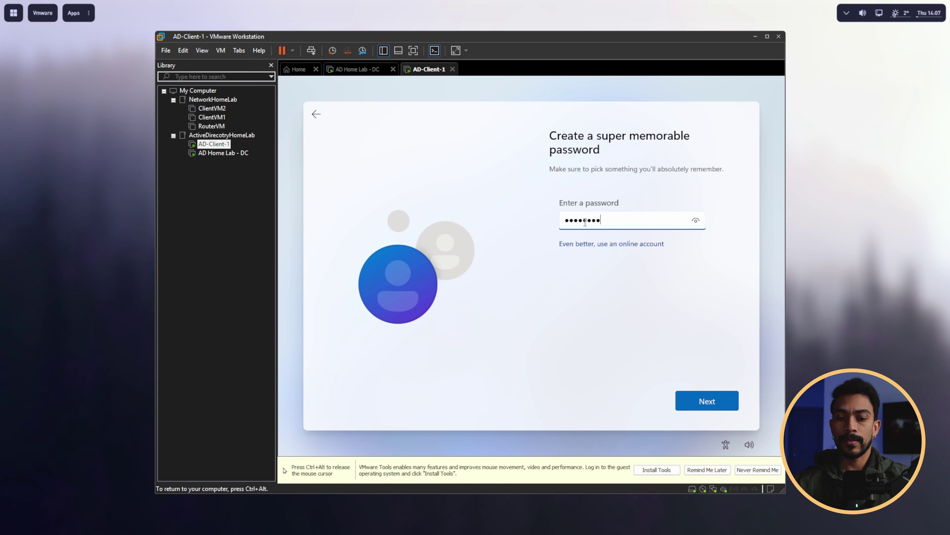
{"action": "type", "text": "123"}
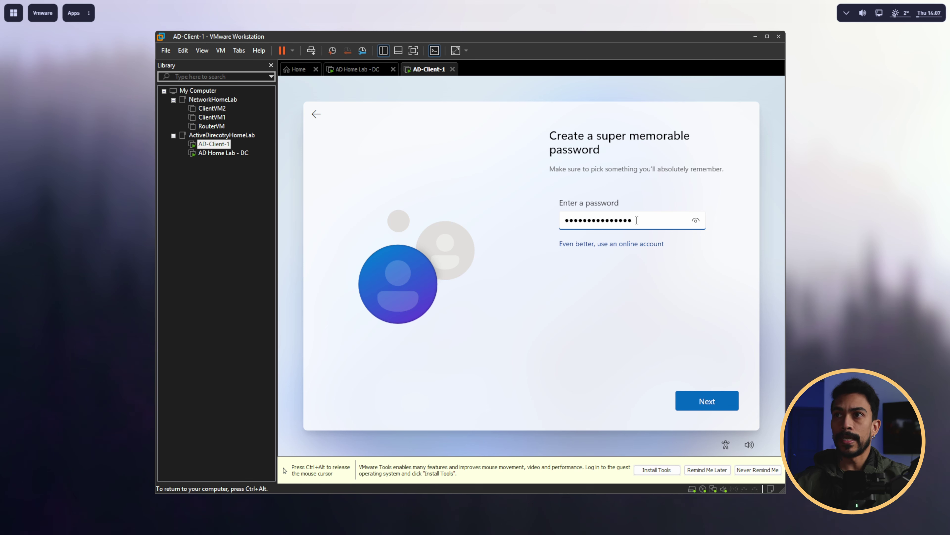
{"action": "left_click", "coordinate": [705, 404]}
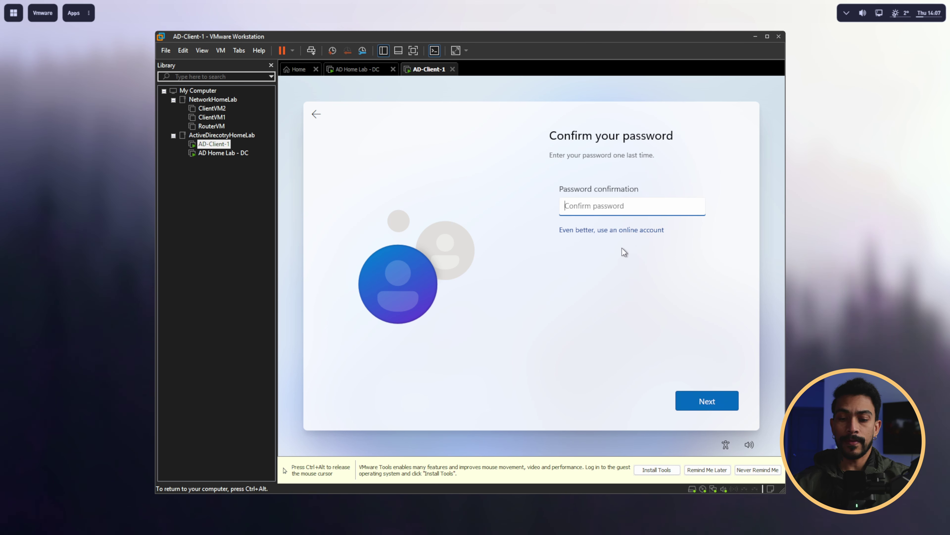
{"action": "type", "text": "Password123!123"}
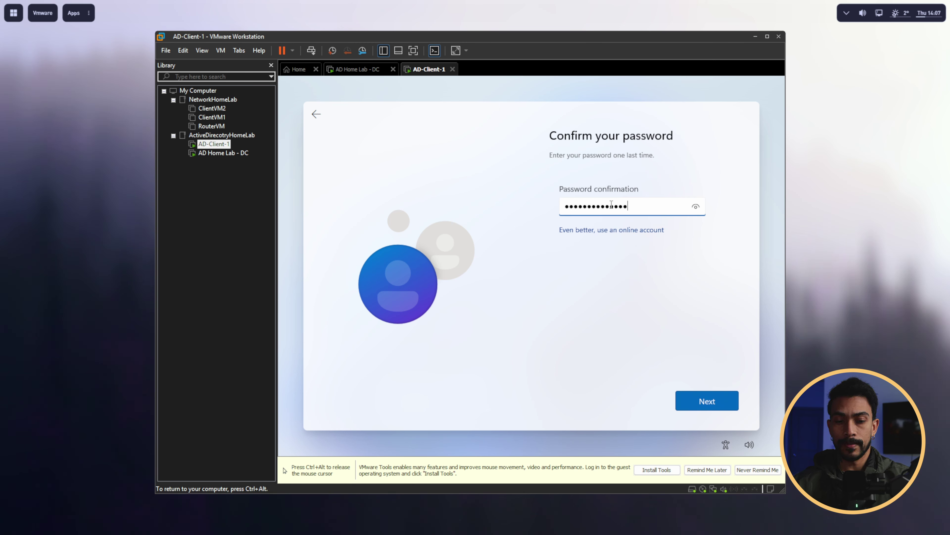
{"action": "left_click", "coordinate": [689, 397]}
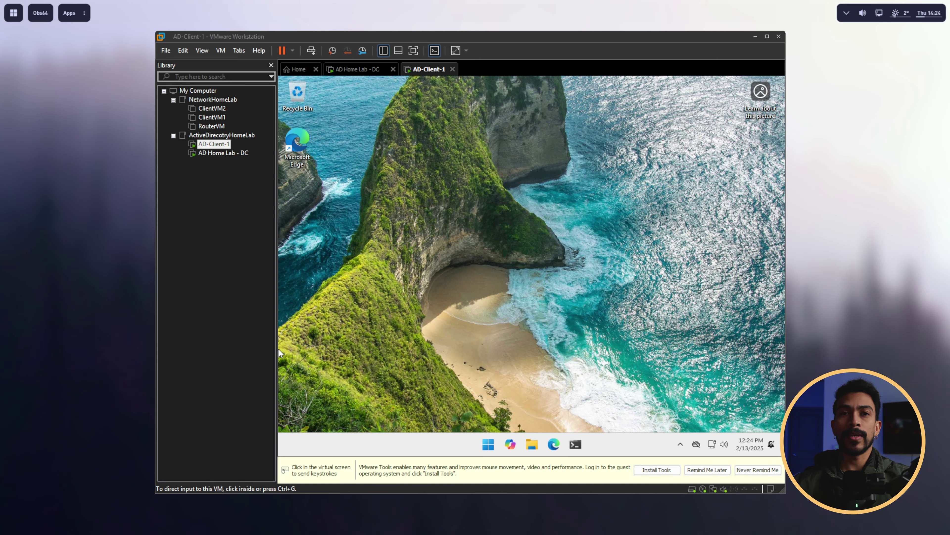
Step: Run ipconfig in PowerShell and highlight the domain controller's IPv4 address 192.168.1.190
{"action": "left_click", "coordinate": [575, 444]}
{"action": "left_click_drag", "start_coordinate": [557, 143], "coordinate": [513, 125]}
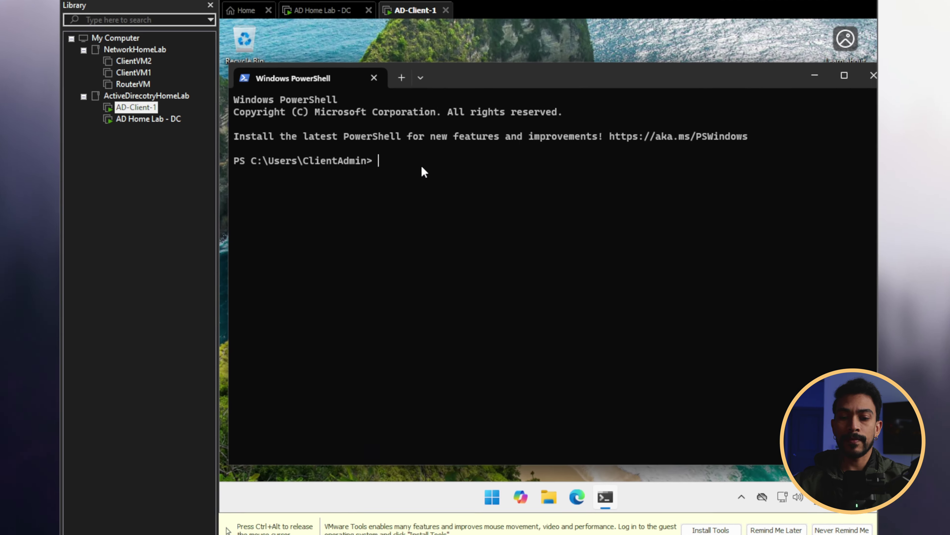
{"action": "type", "text": "ipconfig"}
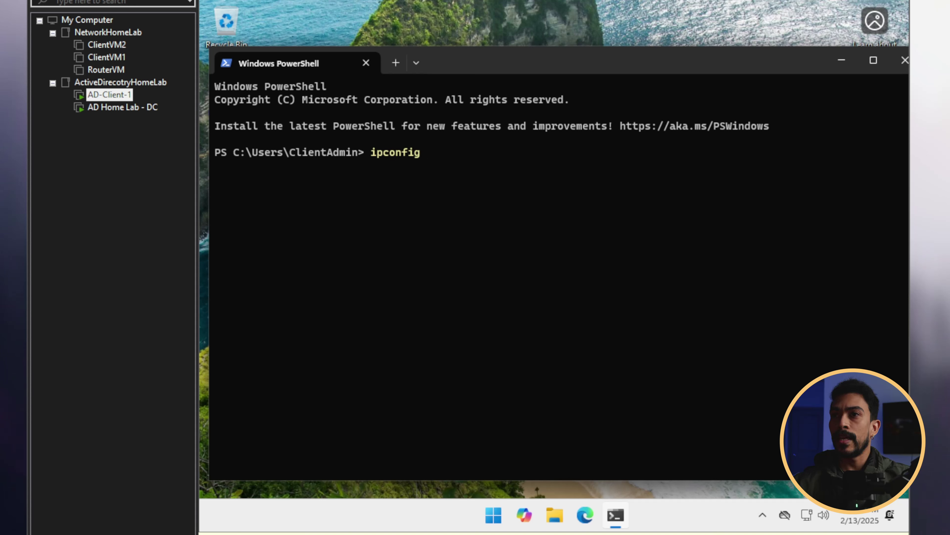
{"action": "key", "text": "Return"}
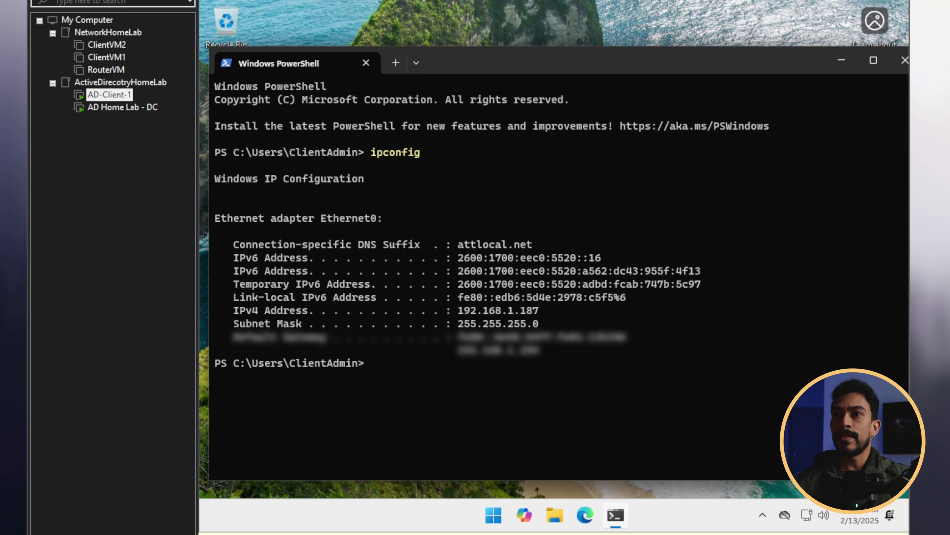
{"action": "left_click_drag", "start_coordinate": [227, 310], "coordinate": [471, 315]}
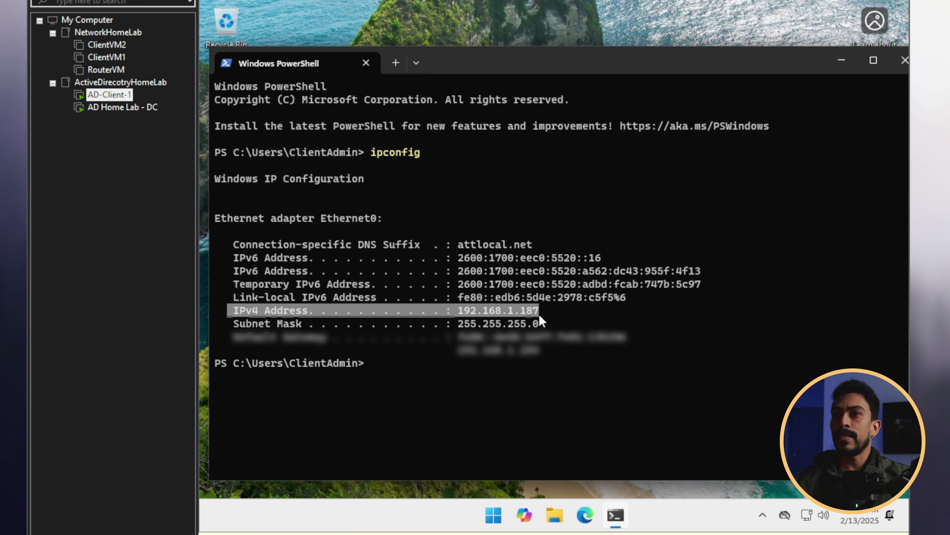
{"action": "left_click_drag", "start_coordinate": [538, 312], "coordinate": [542, 313]}
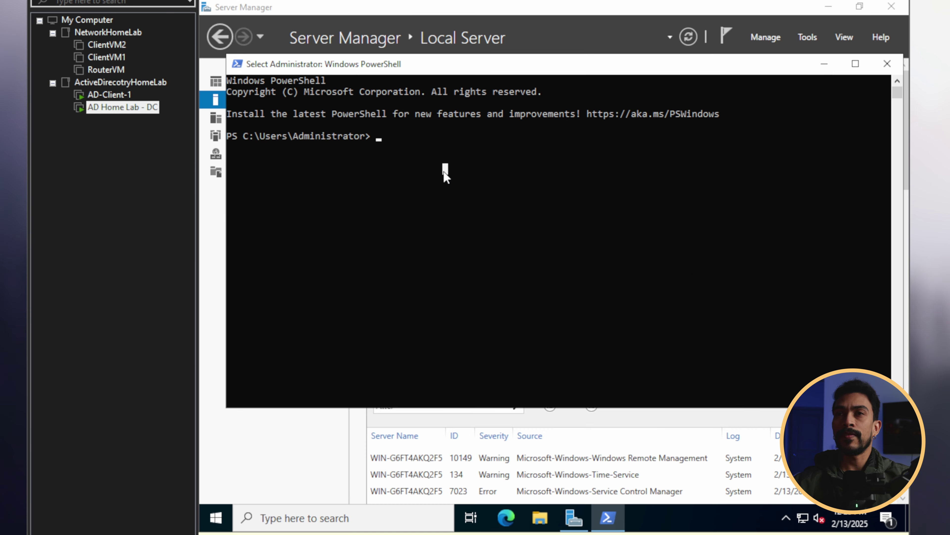
{"action": "type", "text": "ipconfig"}
{"action": "key", "text": "Return"}
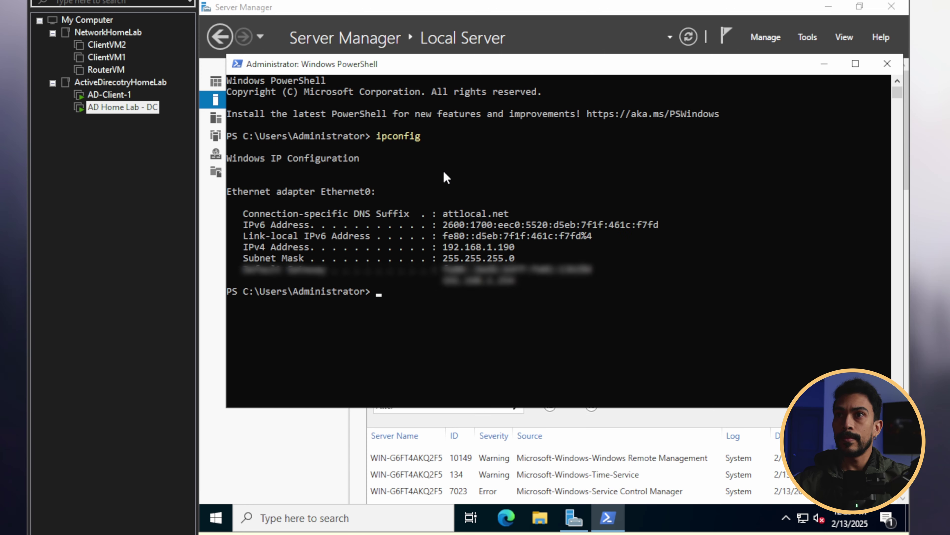
{"action": "left_click_drag", "start_coordinate": [244, 249], "coordinate": [453, 247]}
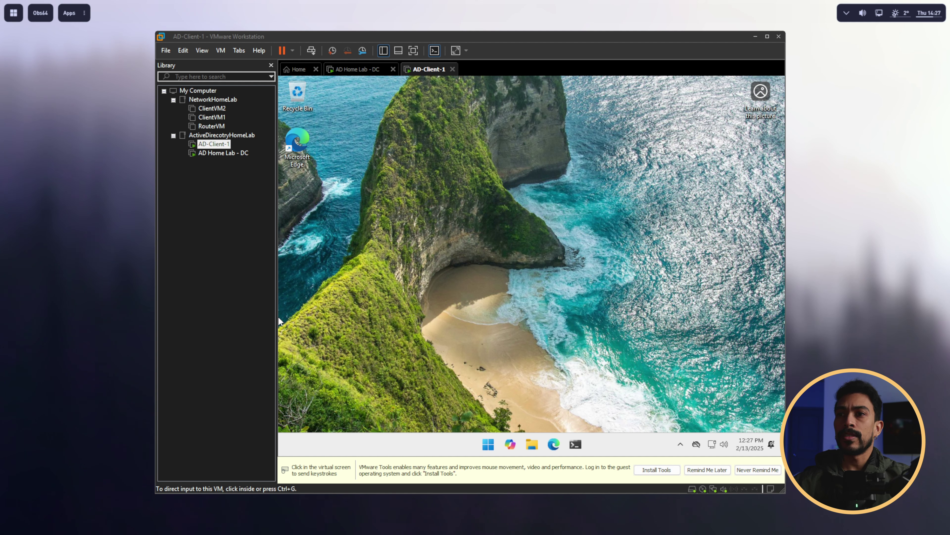
Step: Open the Ethernet0 adapter's properties through Control Panel's Network and Sharing Center
{"action": "left_click", "coordinate": [486, 452]}
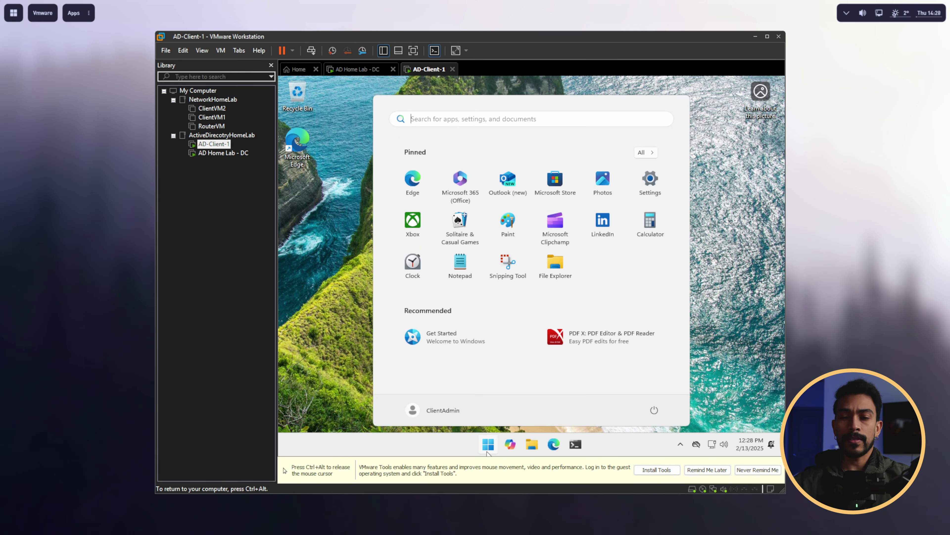
{"action": "type", "text": "control panel"}
{"action": "key", "text": "Return"}
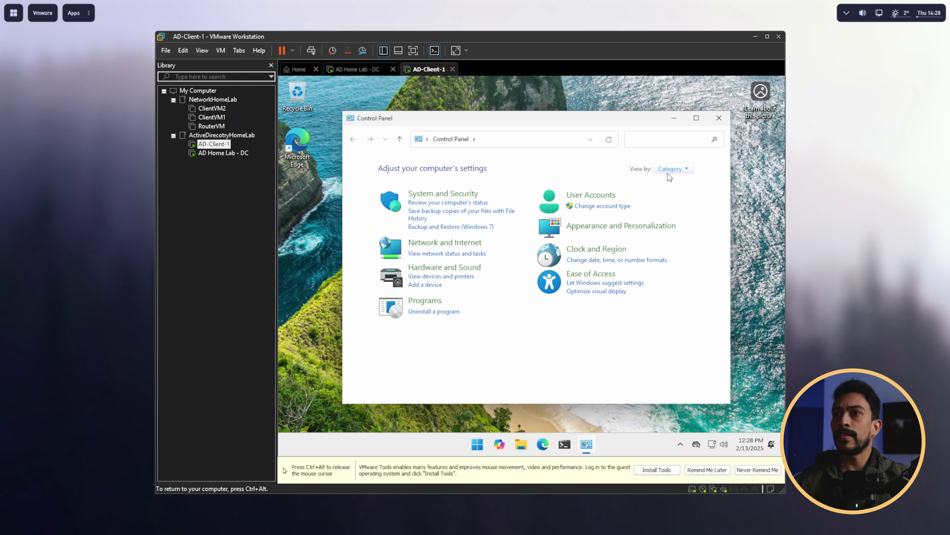
{"action": "left_click", "coordinate": [671, 169]}
{"action": "left_click", "coordinate": [686, 197]}
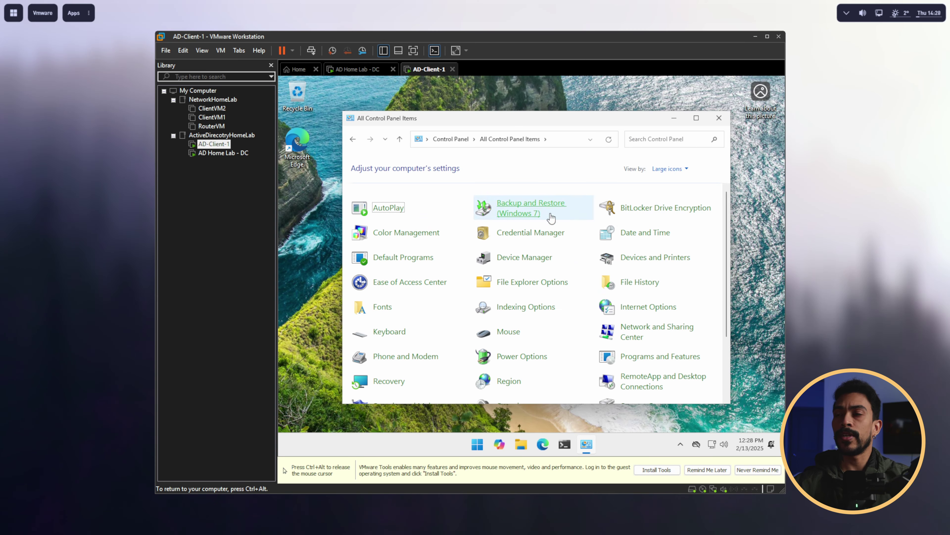
{"action": "scroll", "coordinate": [545, 262], "scroll_direction": "down", "scroll_amount": 1}
{"action": "left_click", "coordinate": [651, 302]}
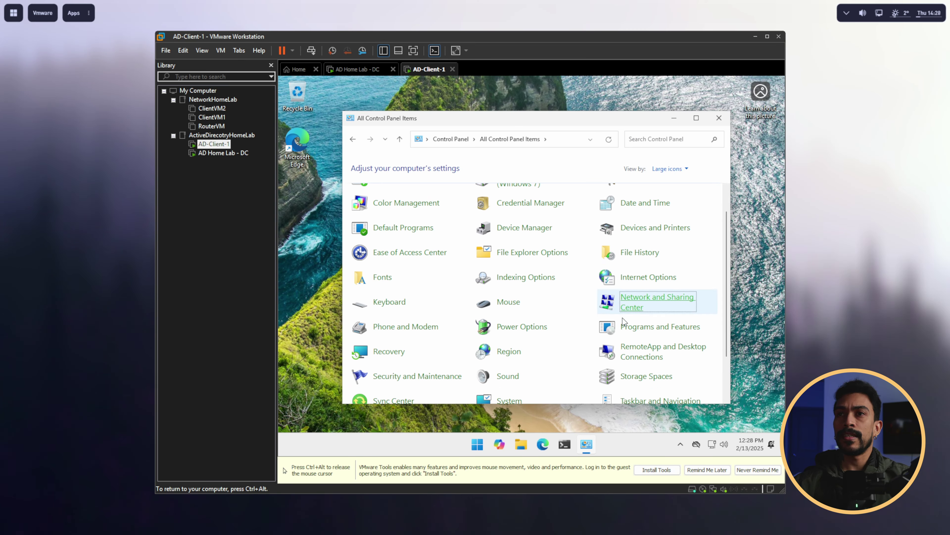
{"action": "left_click", "coordinate": [387, 181]}
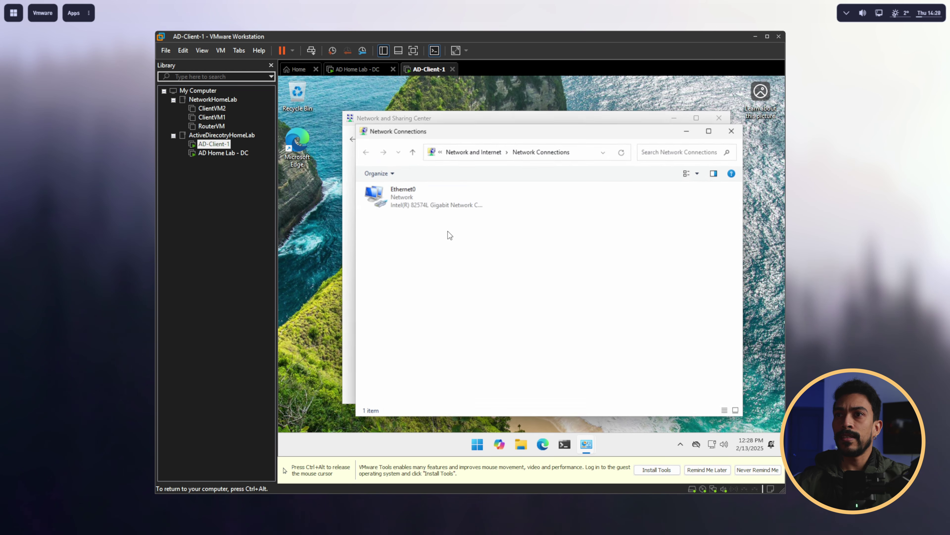
{"action": "left_click", "coordinate": [434, 200]}
{"action": "right_click", "coordinate": [433, 201]}
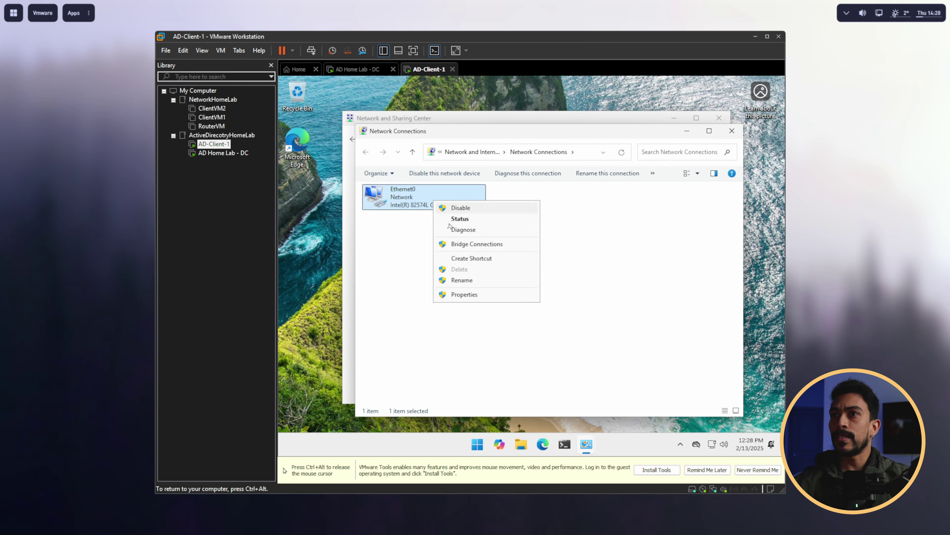
{"action": "left_click", "coordinate": [469, 294]}
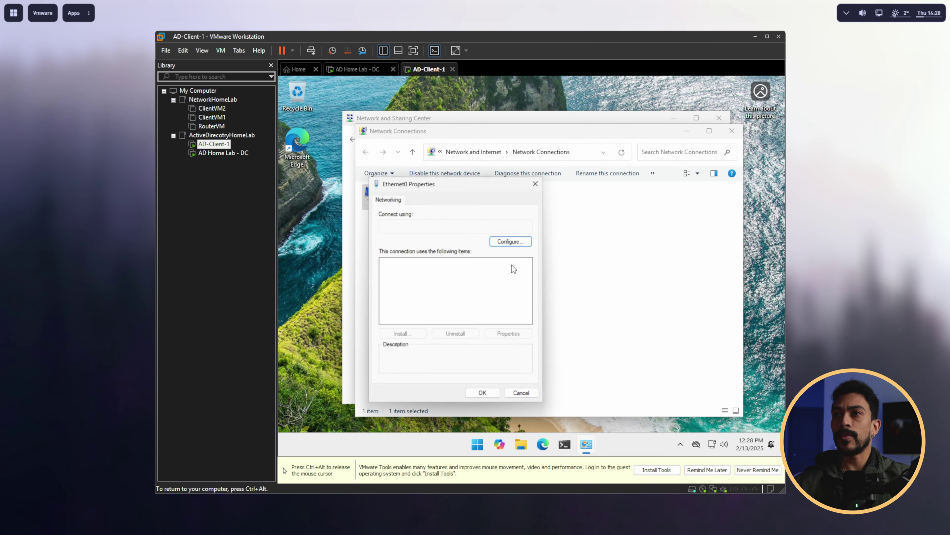
Step: Set the IPv4 preferred DNS server to 192.168.1.190 and untick IPv6
{"action": "left_click", "coordinate": [483, 252]}
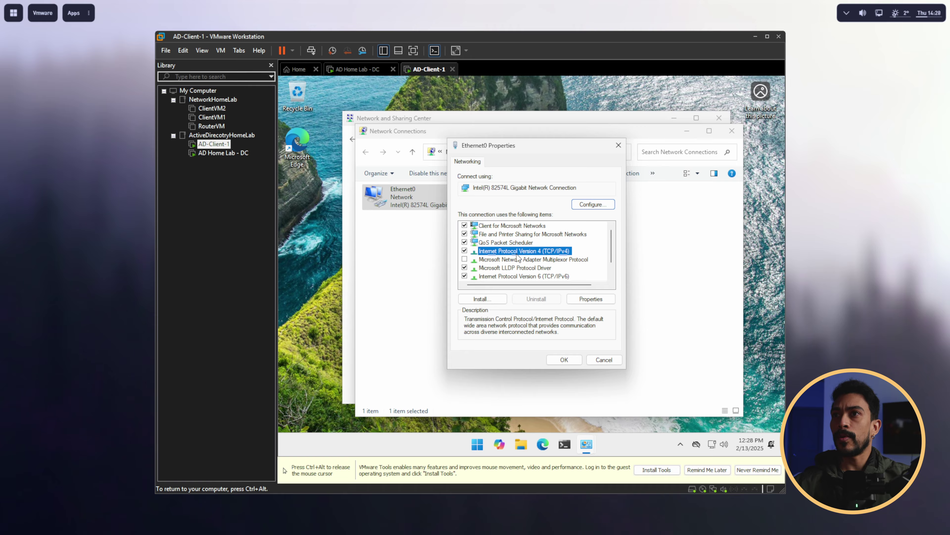
{"action": "left_click", "coordinate": [591, 299]}
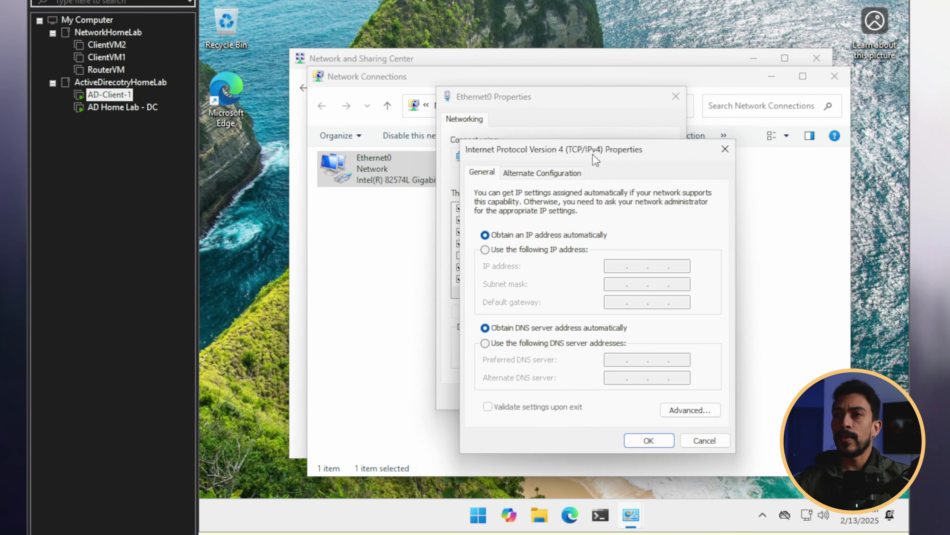
{"action": "left_click_drag", "start_coordinate": [593, 154], "coordinate": [576, 116]}
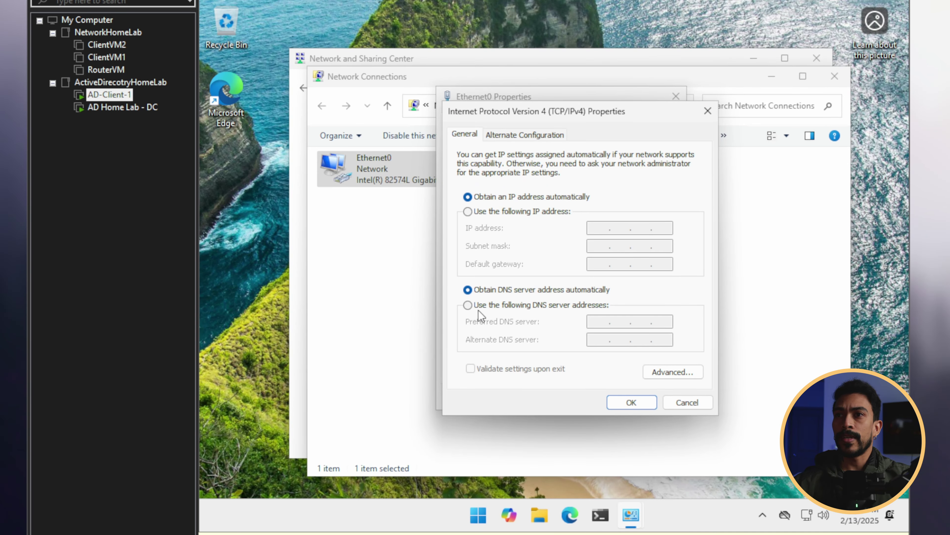
{"action": "left_click", "coordinate": [468, 305]}
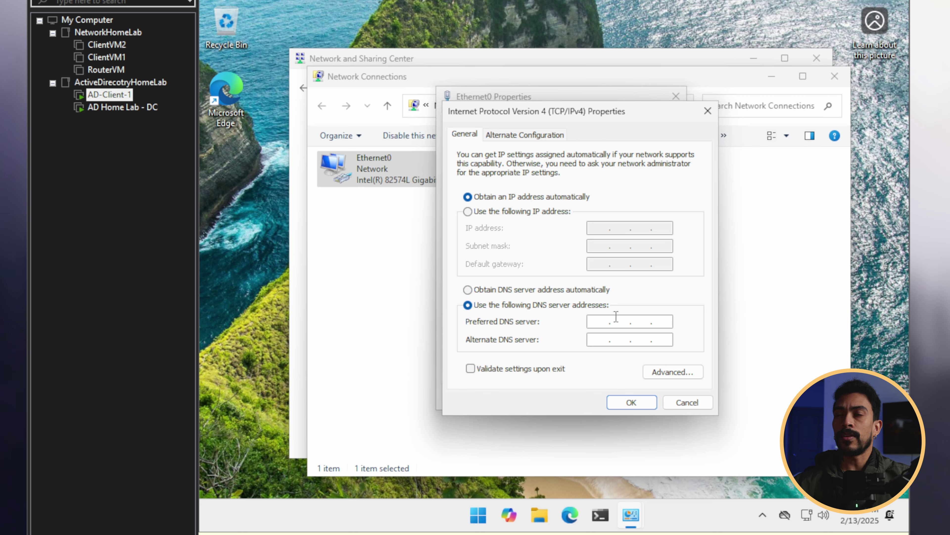
{"action": "left_click", "coordinate": [600, 322]}
{"action": "type", "text": "192."}
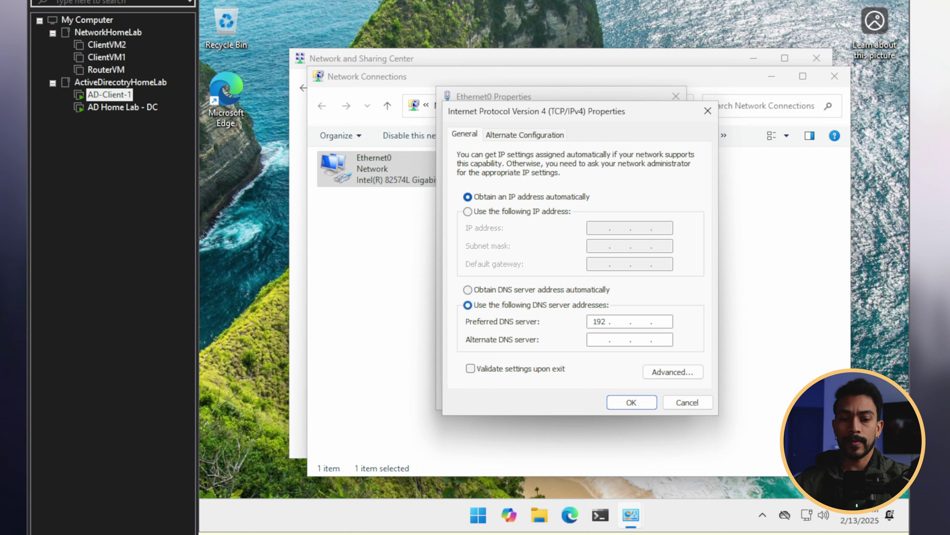
{"action": "type", "text": "168.1.190"}
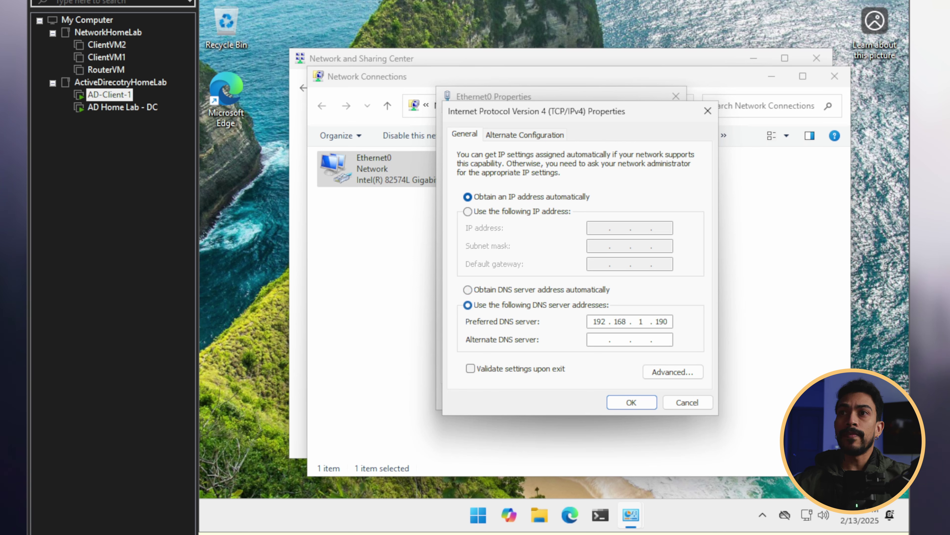
{"action": "left_click", "coordinate": [631, 403]}
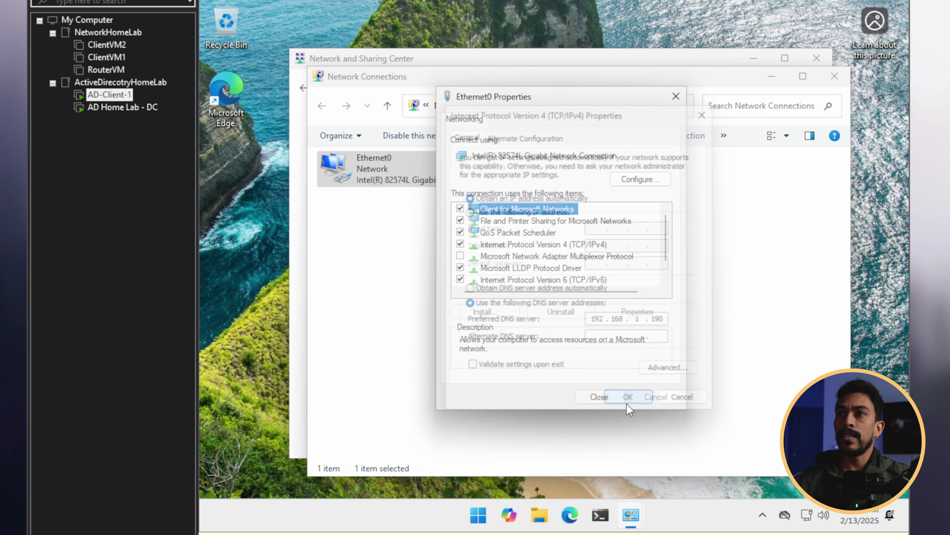
{"action": "scroll", "coordinate": [547, 281], "scroll_direction": "down", "scroll_amount": 1}
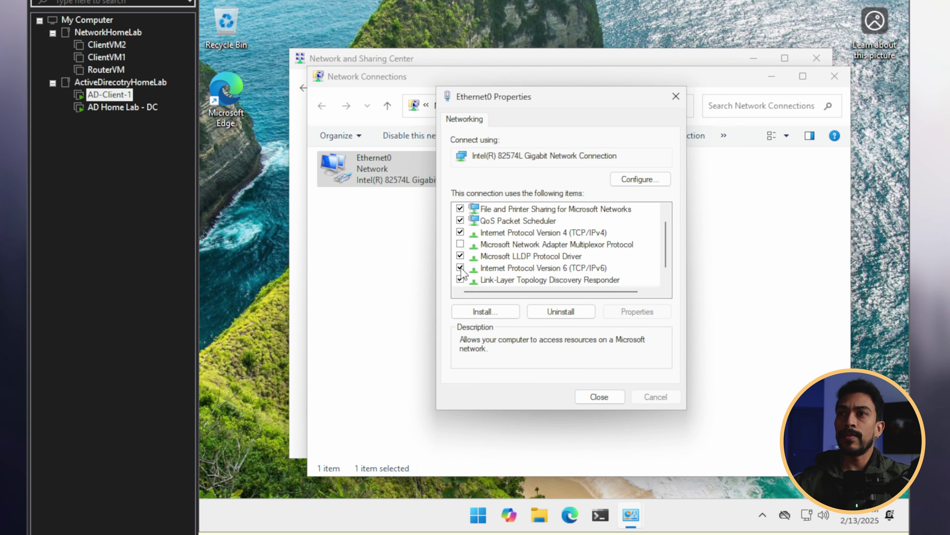
{"action": "left_click", "coordinate": [461, 268]}
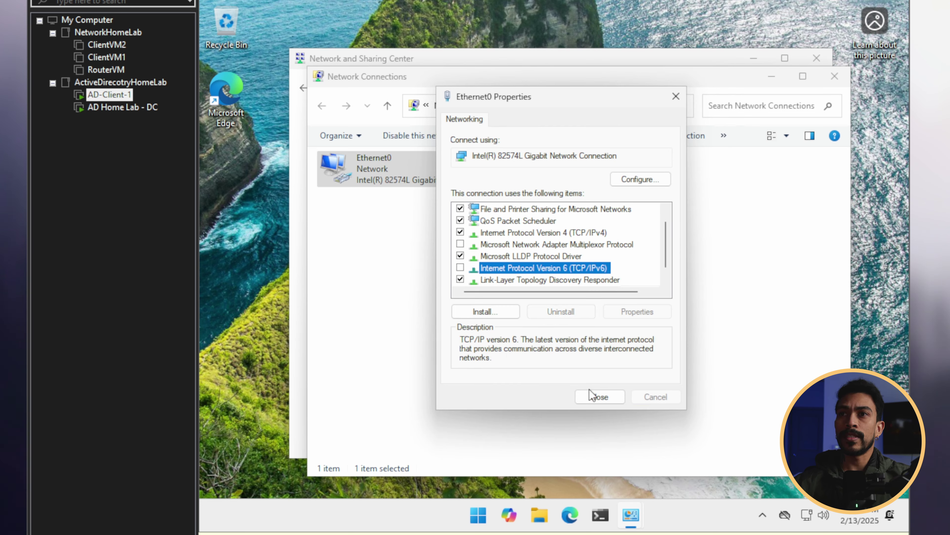
Step: Close the adapter properties and open the computer name and domain change options from Settings > About
{"action": "left_click", "coordinate": [599, 397]}
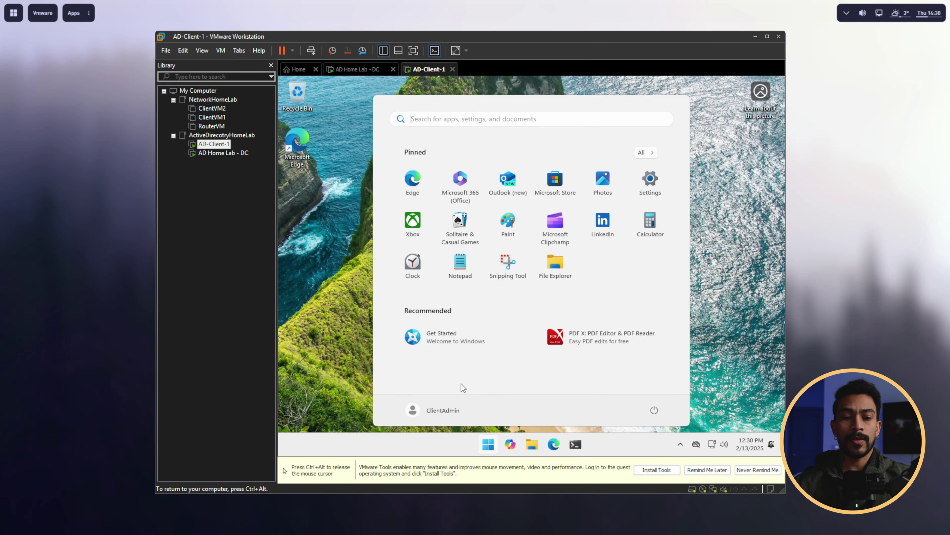
{"action": "left_click", "coordinate": [651, 180]}
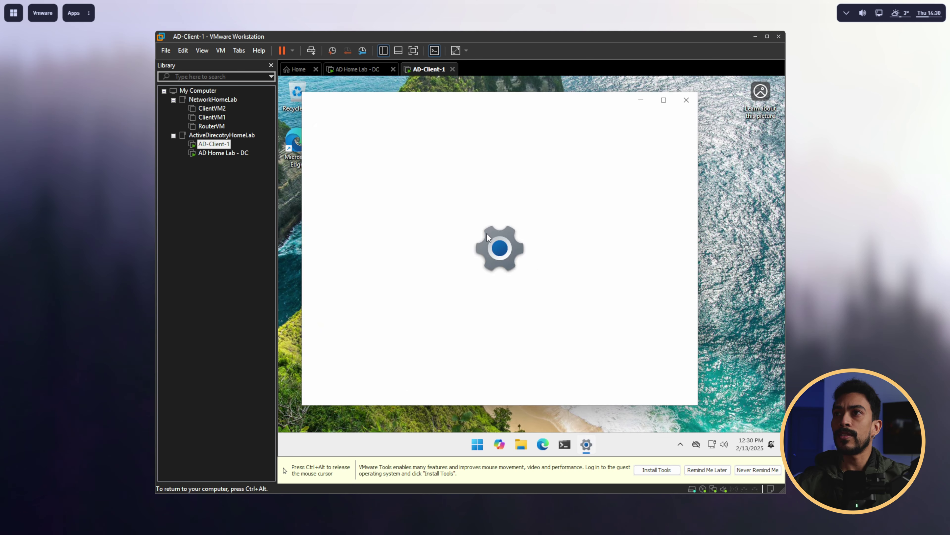
{"action": "left_click", "coordinate": [663, 100]}
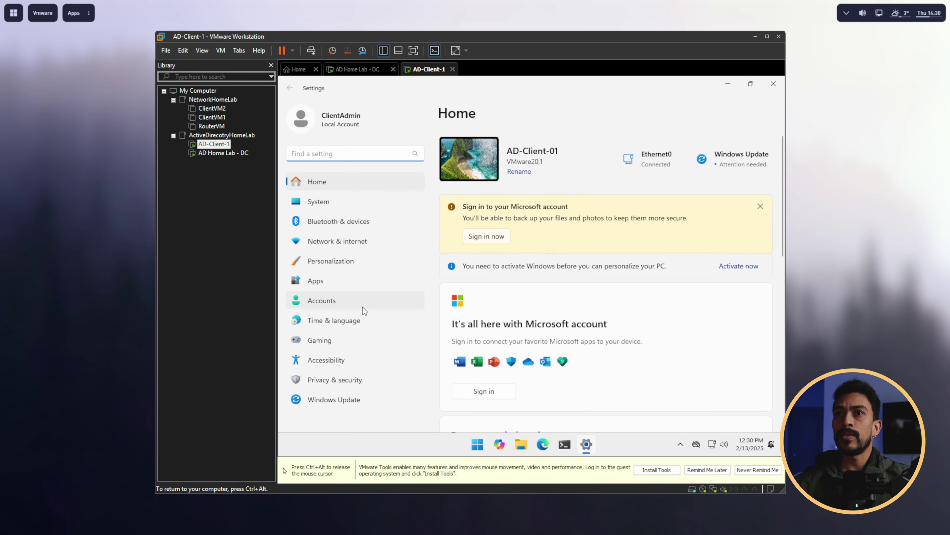
{"action": "left_click", "coordinate": [330, 204]}
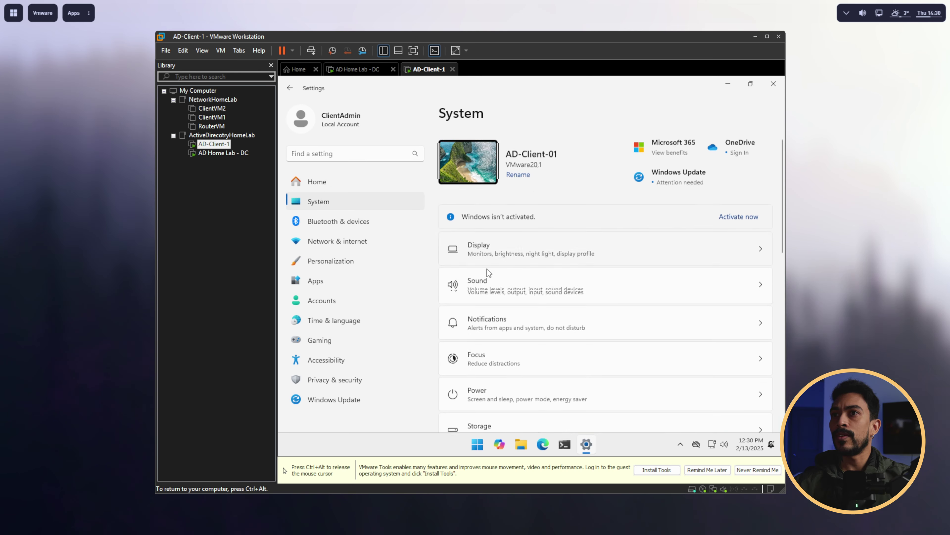
{"action": "scroll", "coordinate": [487, 268], "scroll_direction": "down", "scroll_amount": 10}
{"action": "left_click", "coordinate": [510, 399]}
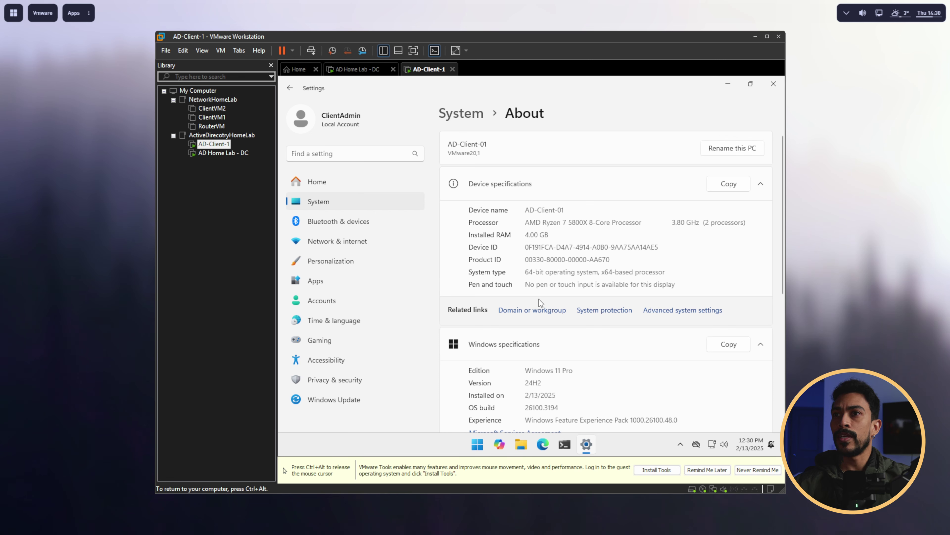
{"action": "left_click", "coordinate": [533, 310]}
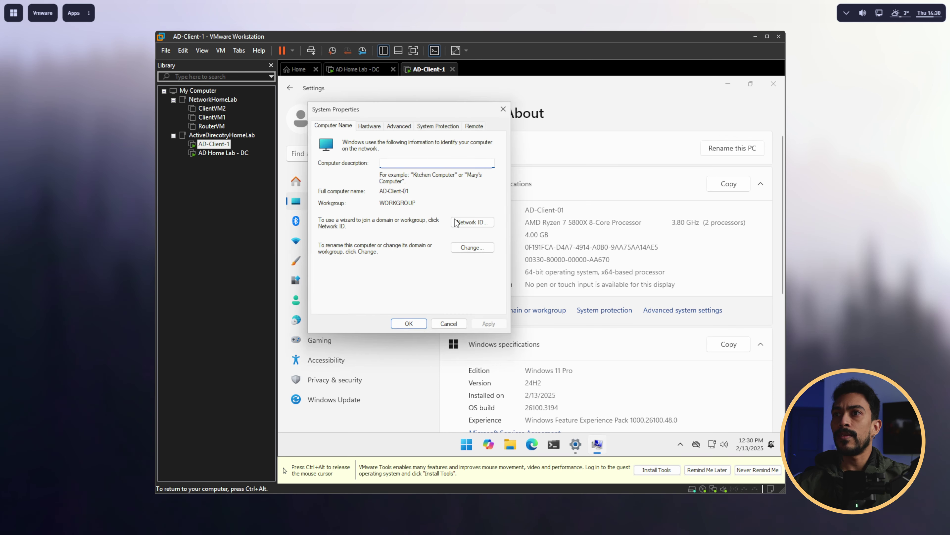
{"action": "left_click_drag", "start_coordinate": [407, 109], "coordinate": [477, 123]}
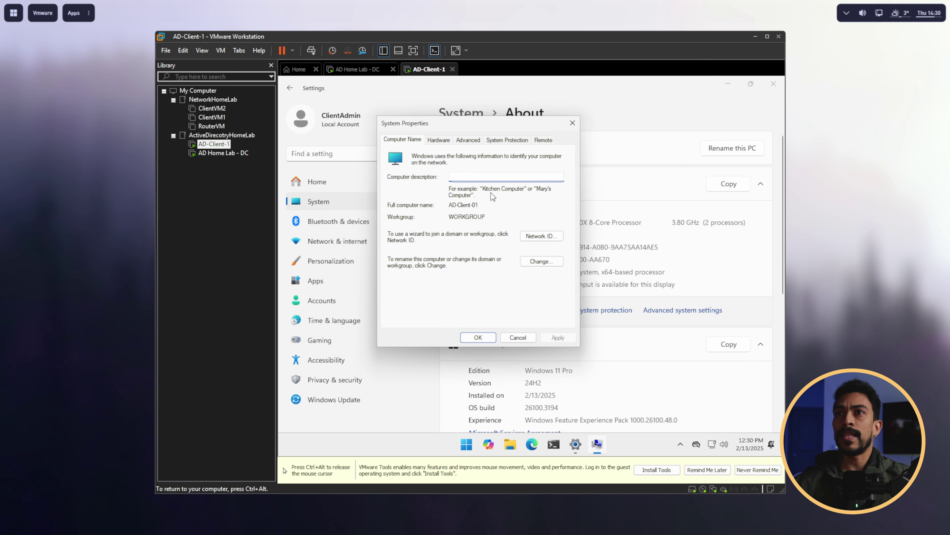
{"action": "left_click", "coordinate": [542, 271]}
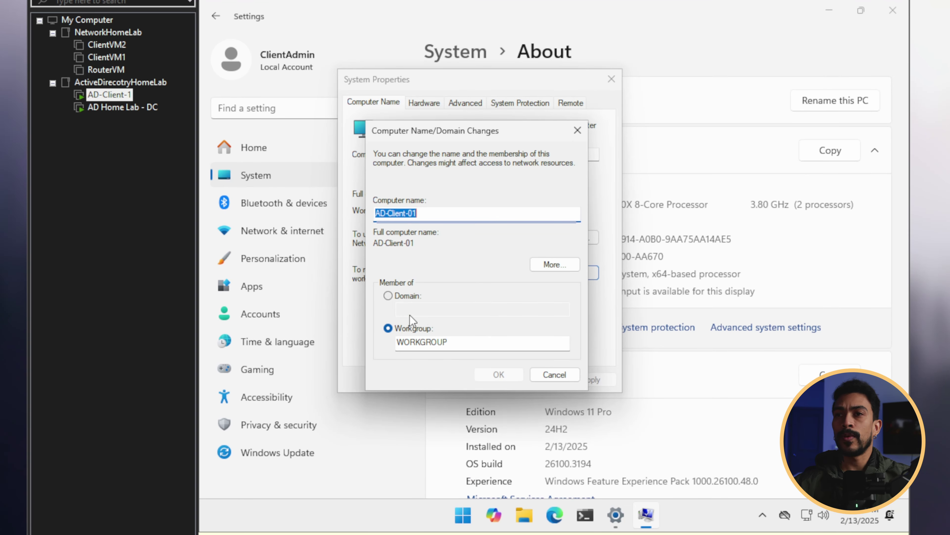
Step: Make the computer a member of the adlab.local domain and confirm
{"action": "left_click", "coordinate": [389, 295]}
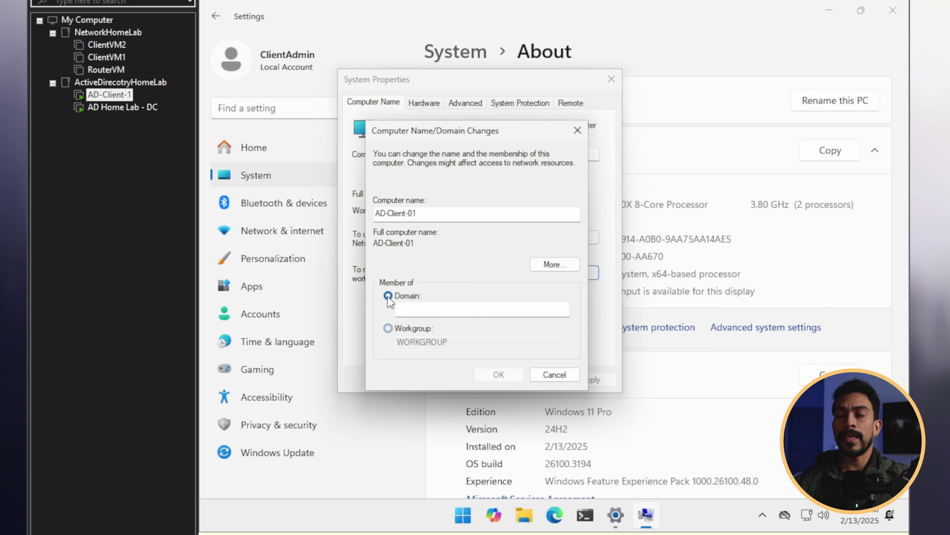
{"action": "left_click_drag", "start_coordinate": [465, 130], "coordinate": [477, 110]}
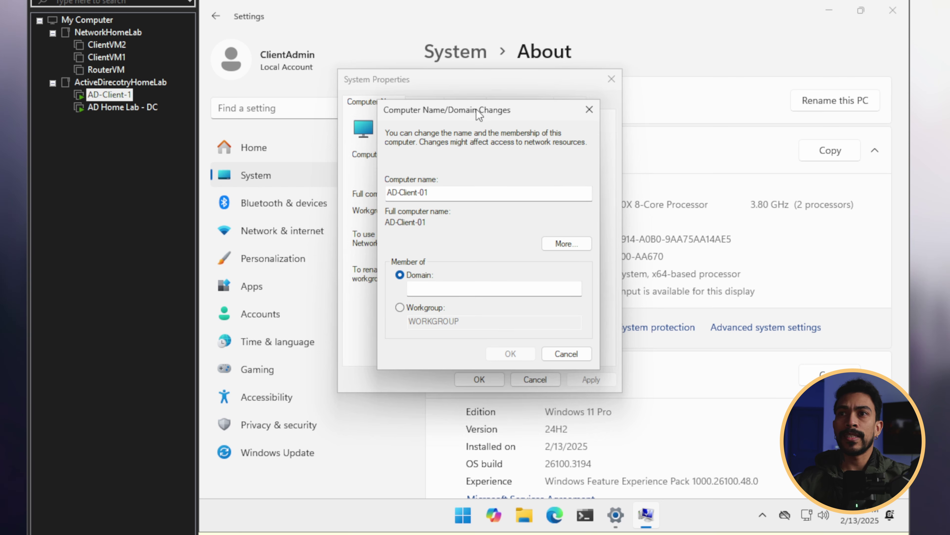
{"action": "left_click", "coordinate": [493, 289]}
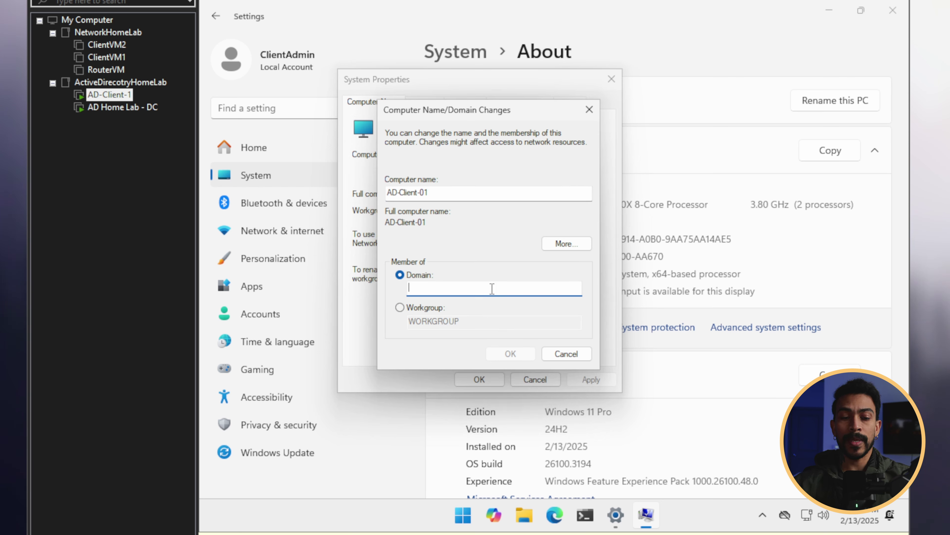
{"action": "type", "text": "adlab"}
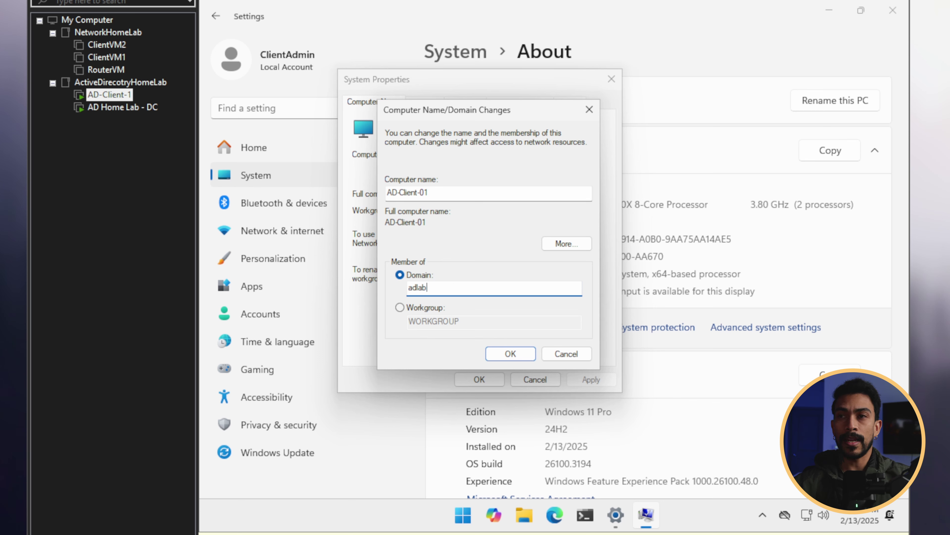
{"action": "type", "text": ".local"}
{"action": "left_click", "coordinate": [513, 354]}
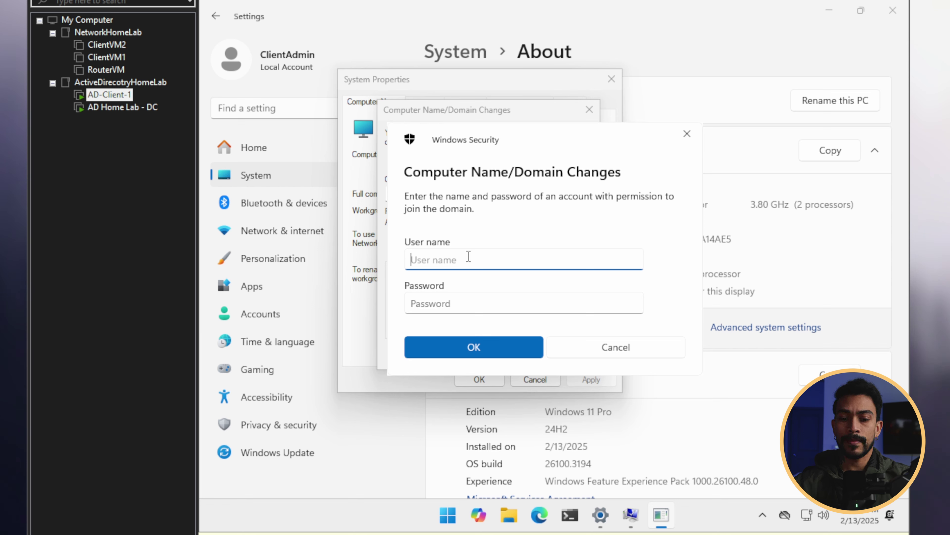
Step: Join adlab.local using the domain administrator's credentials and dismiss the domain welcome message
{"action": "type", "text": "adlab.localAdministator"}
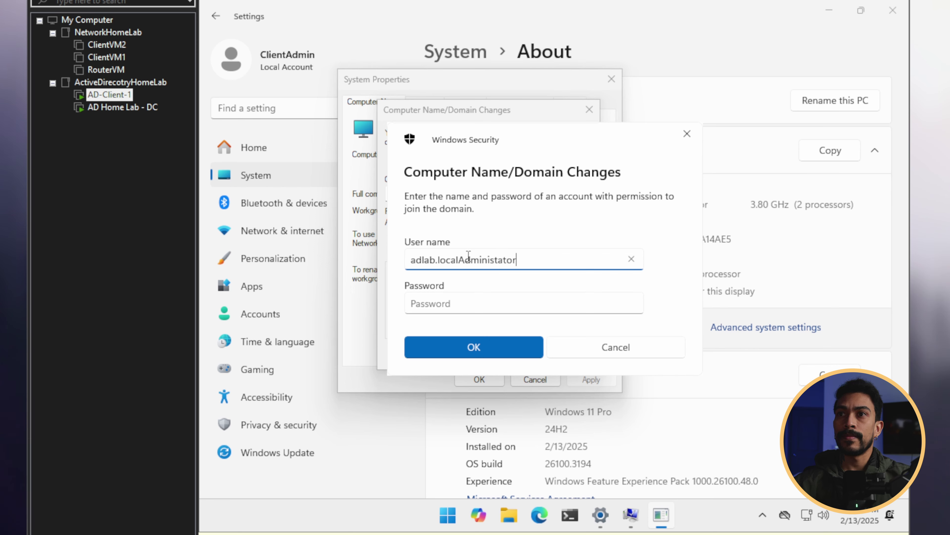
{"action": "left_click", "coordinate": [484, 304]}
{"action": "type", "text": "Password123!"}
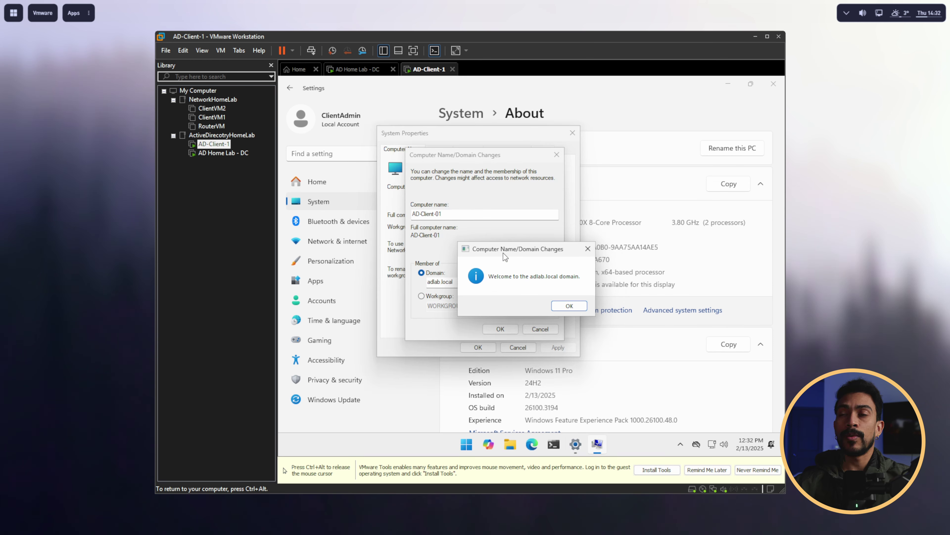
{"action": "left_click", "coordinate": [569, 306]}
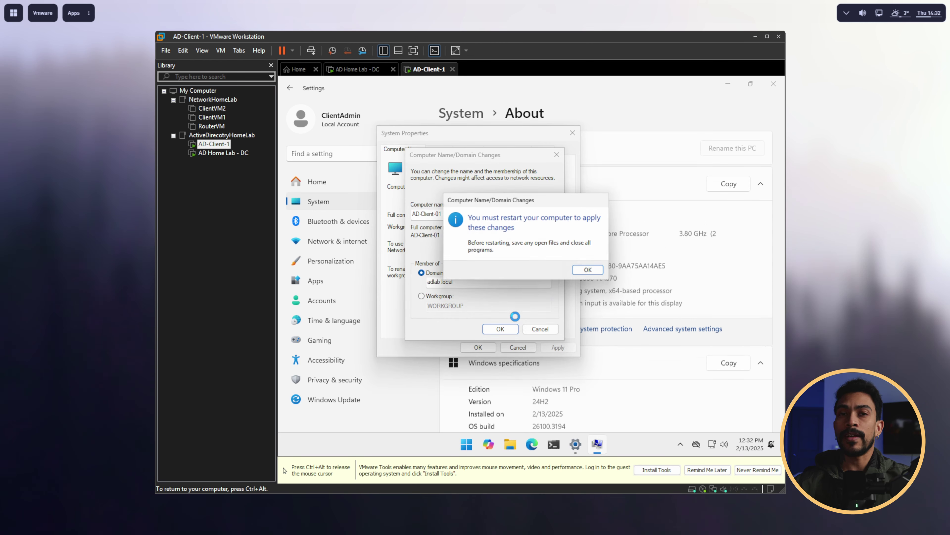
Step: Acknowledge the restart notice, close System Properties and restart the client immediately
{"action": "left_click", "coordinate": [592, 272]}
{"action": "left_click", "coordinate": [480, 350]}
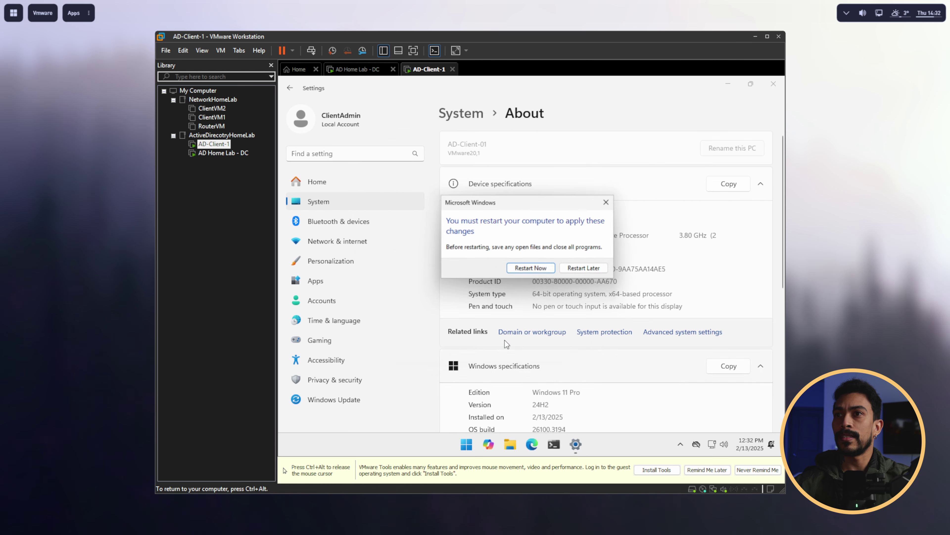
{"action": "left_click", "coordinate": [525, 271]}
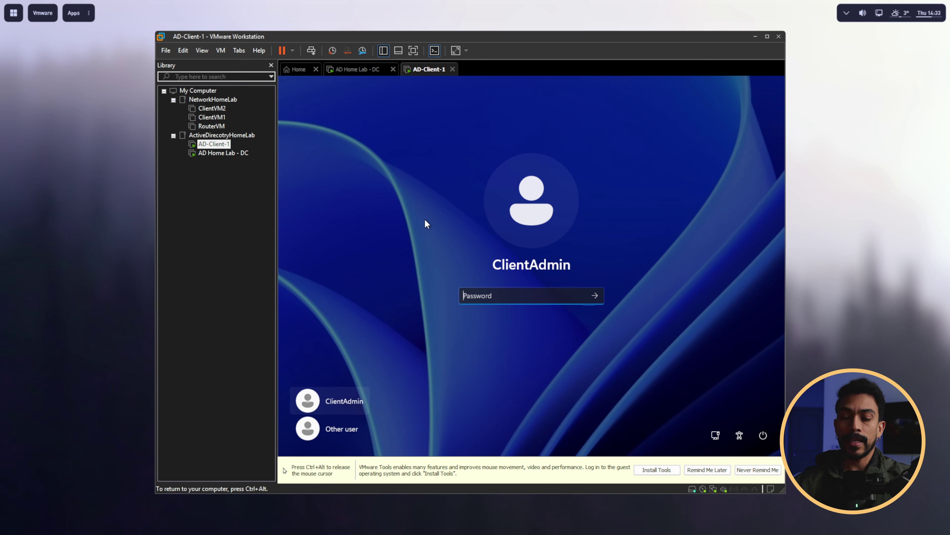
Step: Sign back in to AD-Client-1 with the ClientAdmin password
{"action": "type", "text": "•"}
{"action": "key", "text": "BackSpace"}
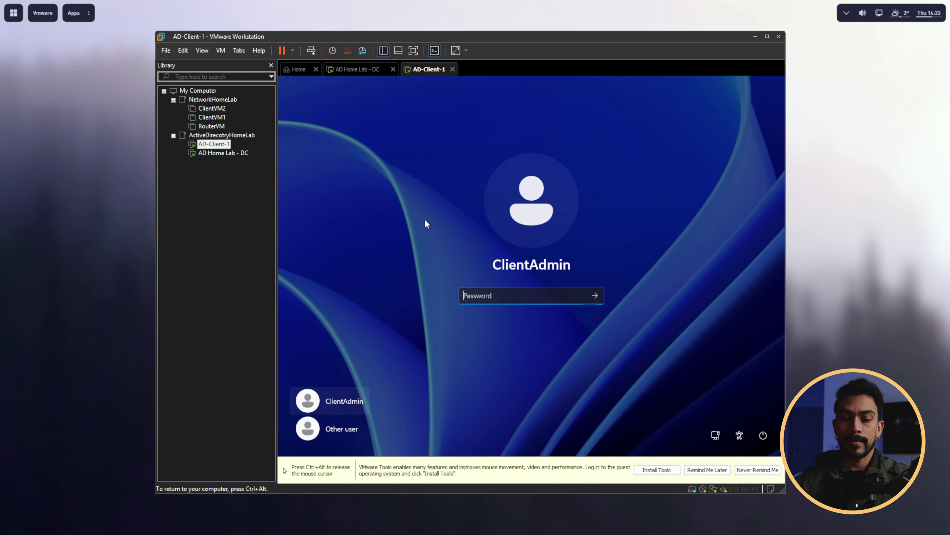
{"action": "type", "text": "•••••••••••"}
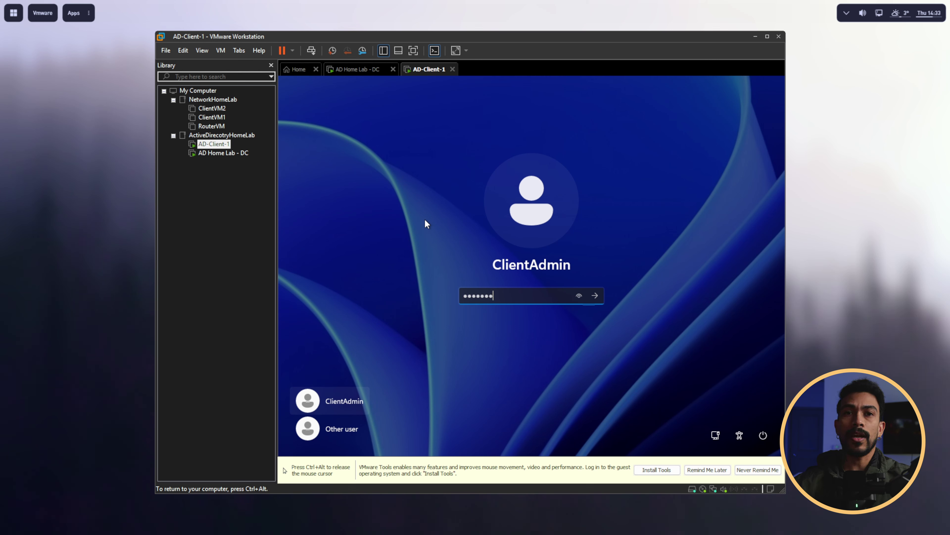
{"action": "type", "text": "••••"}
{"action": "key", "text": "Return"}
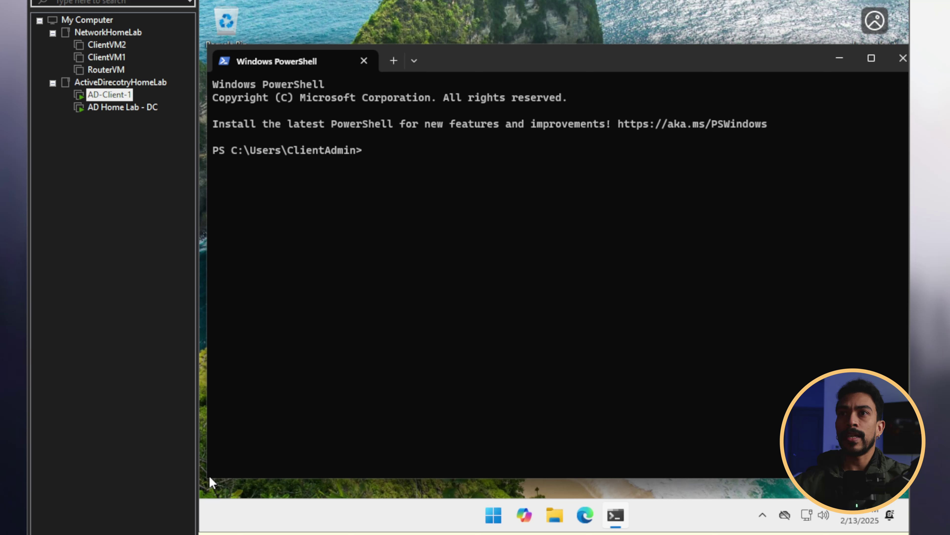
Step: Run nslookup adlab.local and highlight the DNS server 192.168.1.190 and the returned IPv6/IPv4 addresses
{"action": "type", "text": "nslo"}
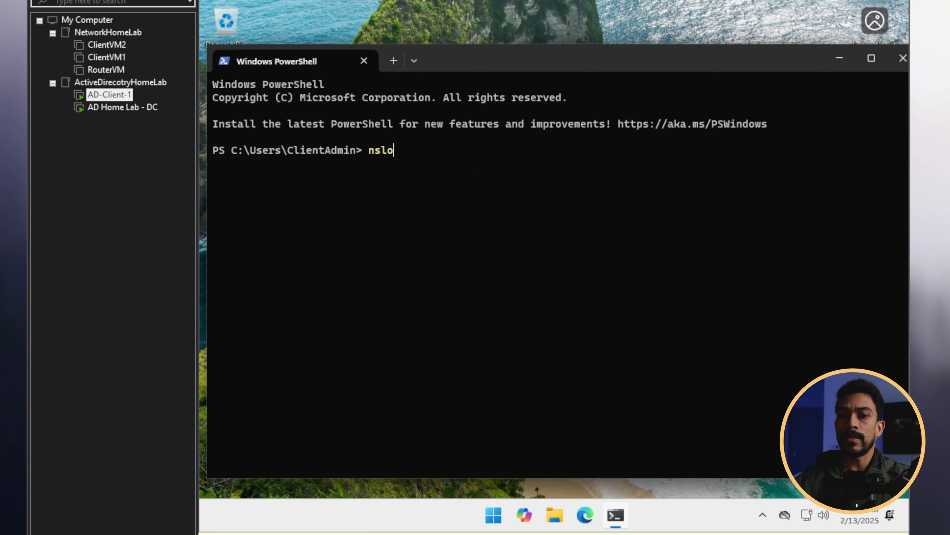
{"action": "type", "text": "okup "}
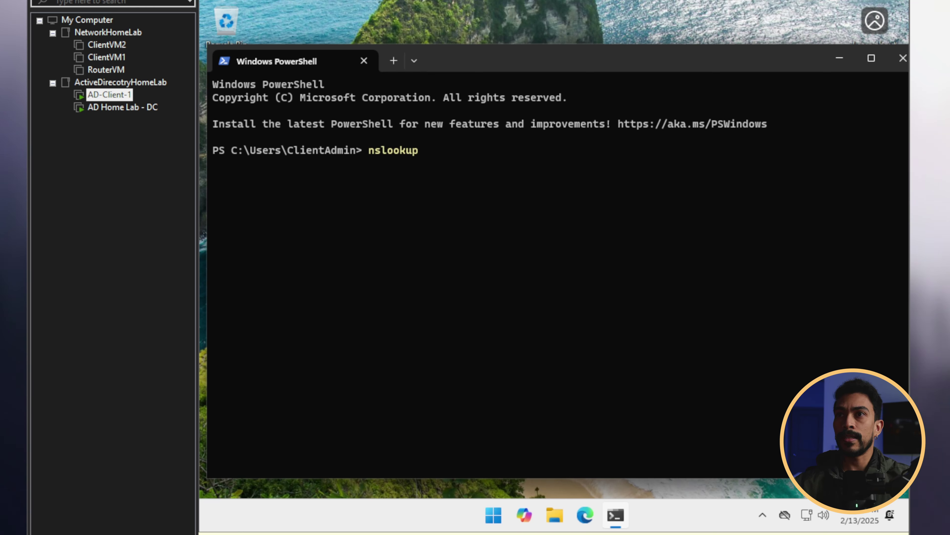
{"action": "type", "text": "adlab.local"}
{"action": "key", "text": "Return"}
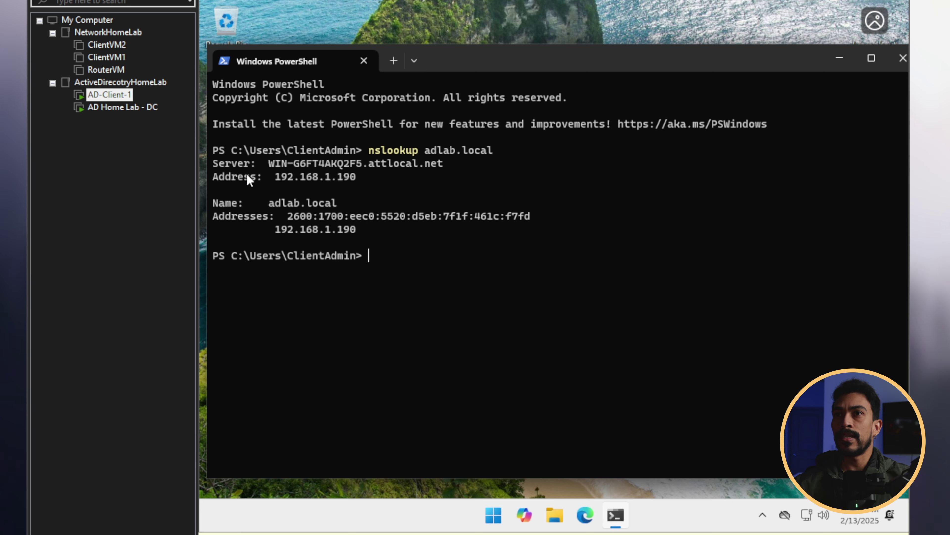
{"action": "left_click_drag", "start_coordinate": [273, 174], "coordinate": [354, 180]}
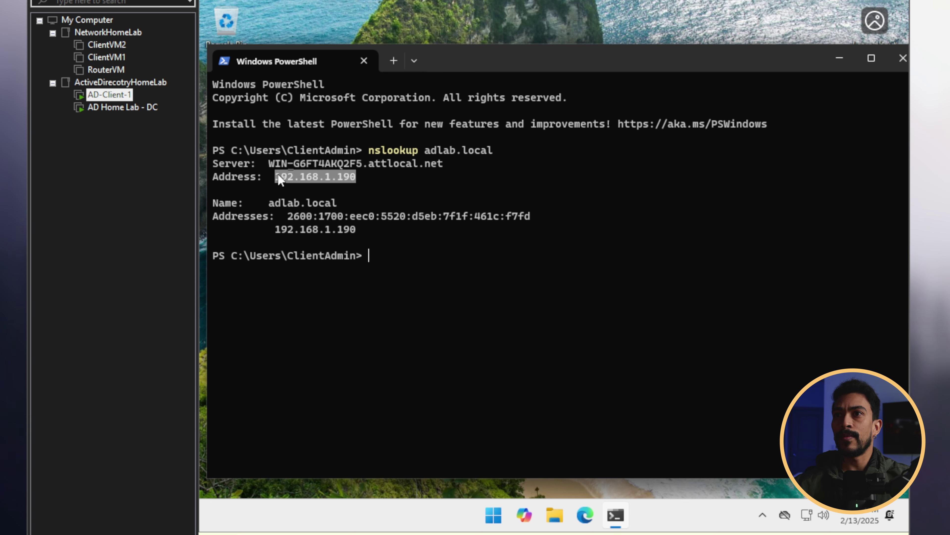
{"action": "left_click_drag", "start_coordinate": [265, 203], "coordinate": [359, 226]}
{"action": "left_click", "coordinate": [304, 215]}
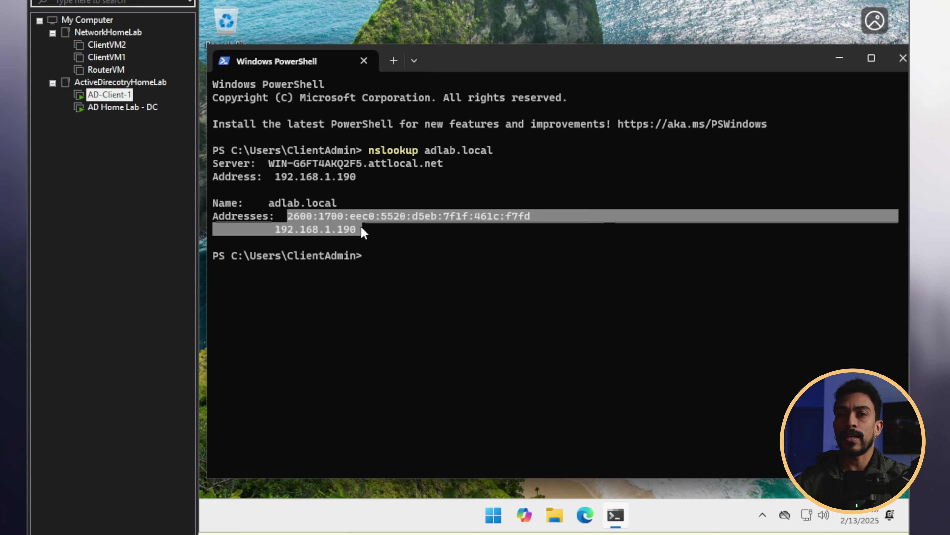
{"action": "left_click", "coordinate": [358, 229]}
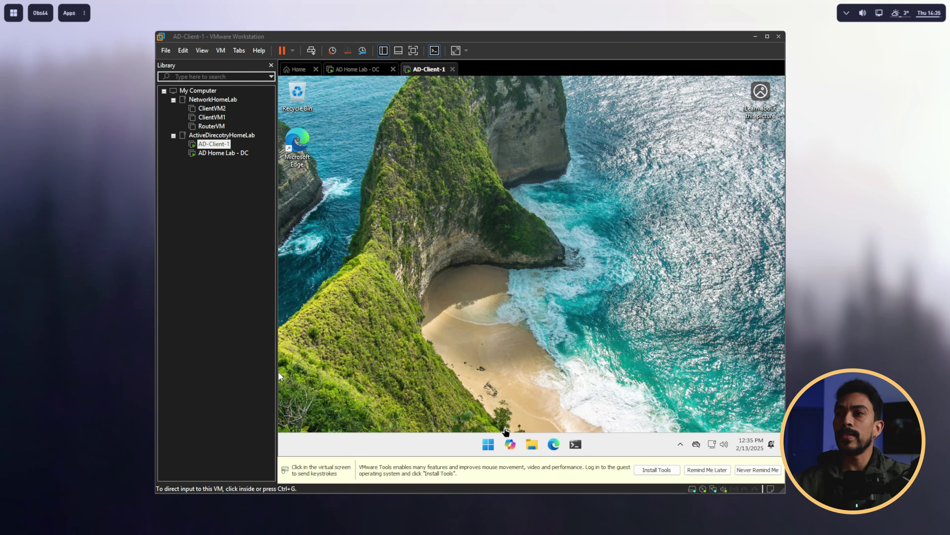
Step: Restart AD-Client-1 from the Start menu's power options
{"action": "left_click", "coordinate": [278, 371]}
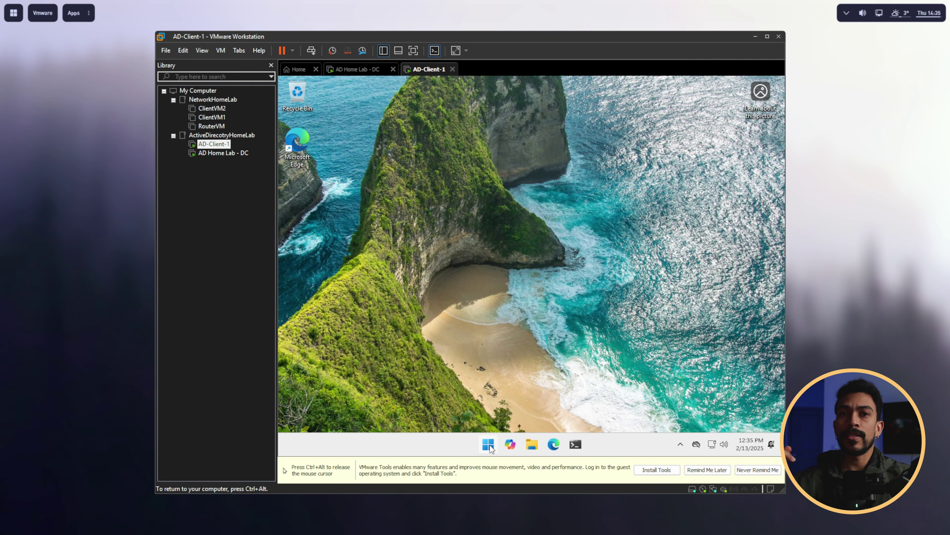
{"action": "left_click", "coordinate": [494, 445]}
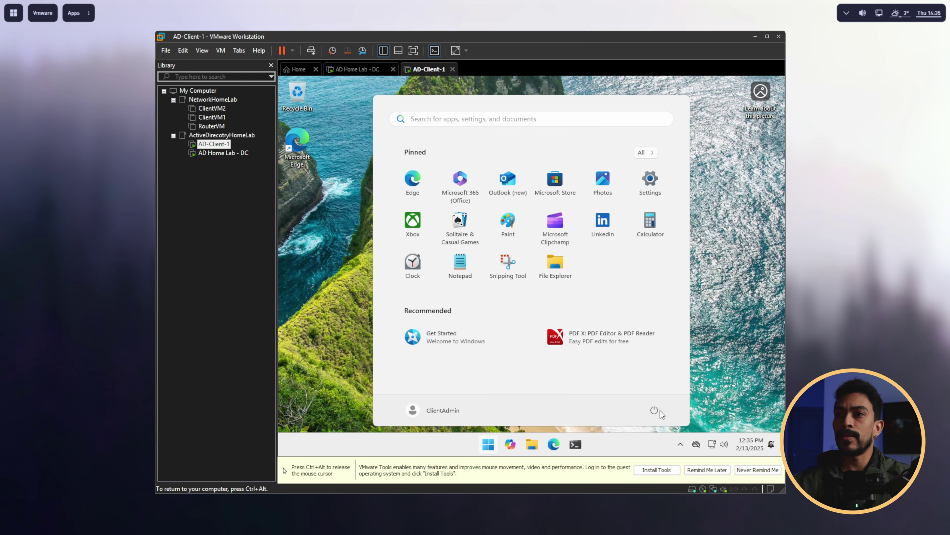
{"action": "left_click", "coordinate": [655, 409]}
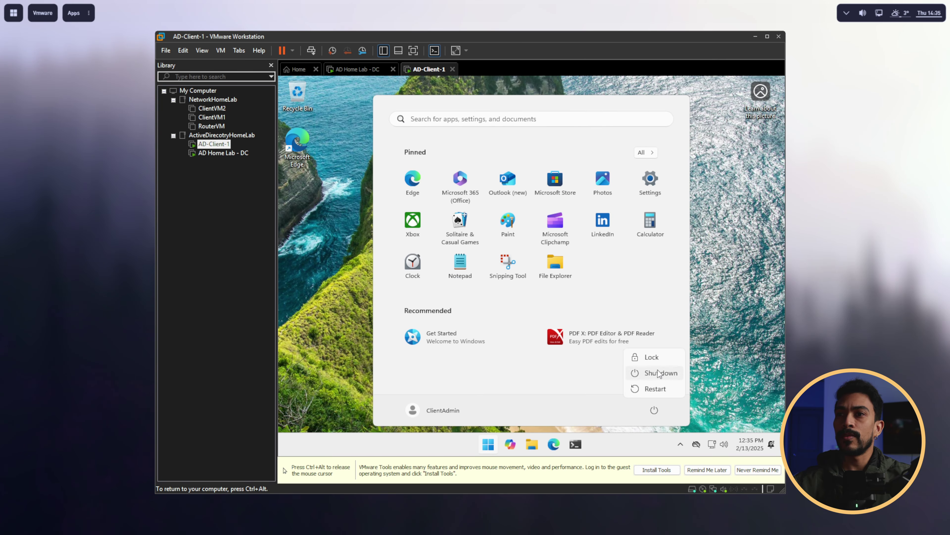
{"action": "left_click", "coordinate": [658, 361]}
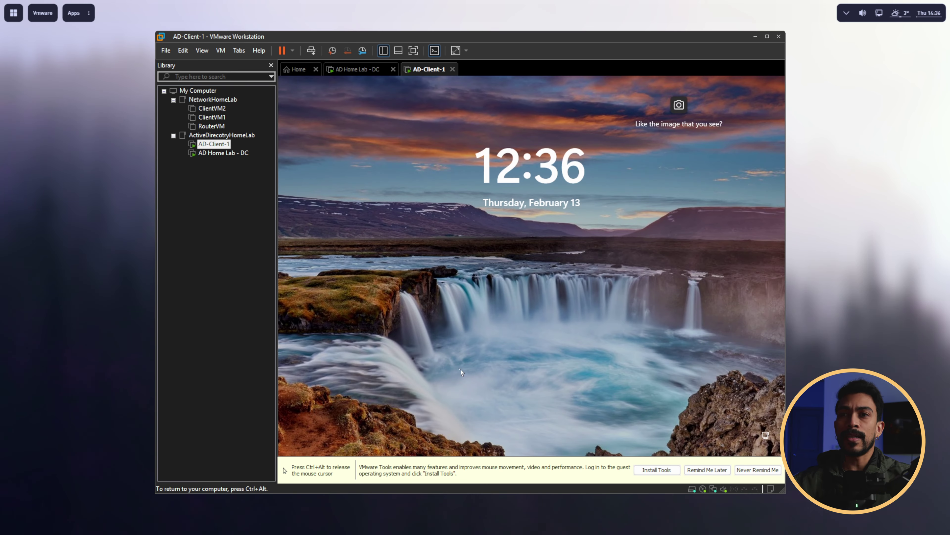
Step: Sign in as Other user with the domain user's adlab.local account and password
{"action": "left_click", "coordinate": [448, 365]}
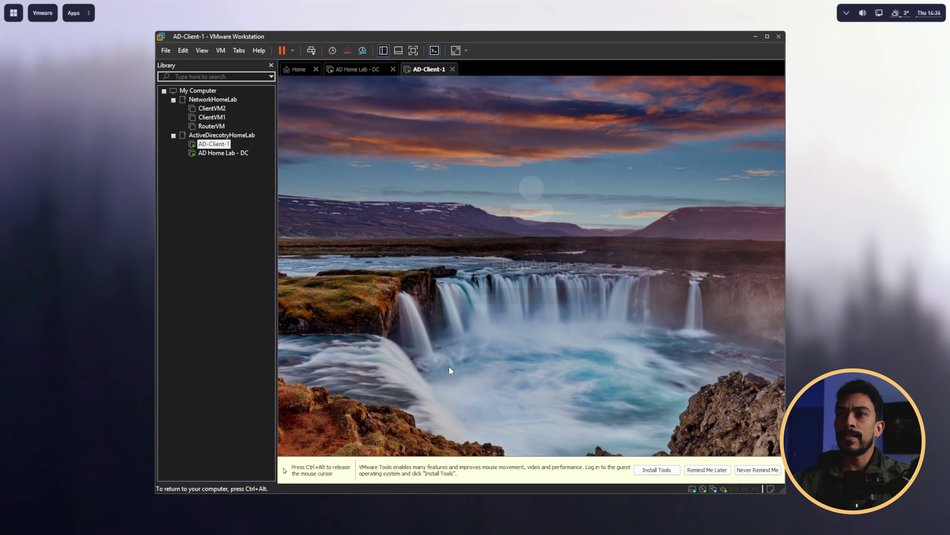
{"action": "left_click", "coordinate": [342, 429]}
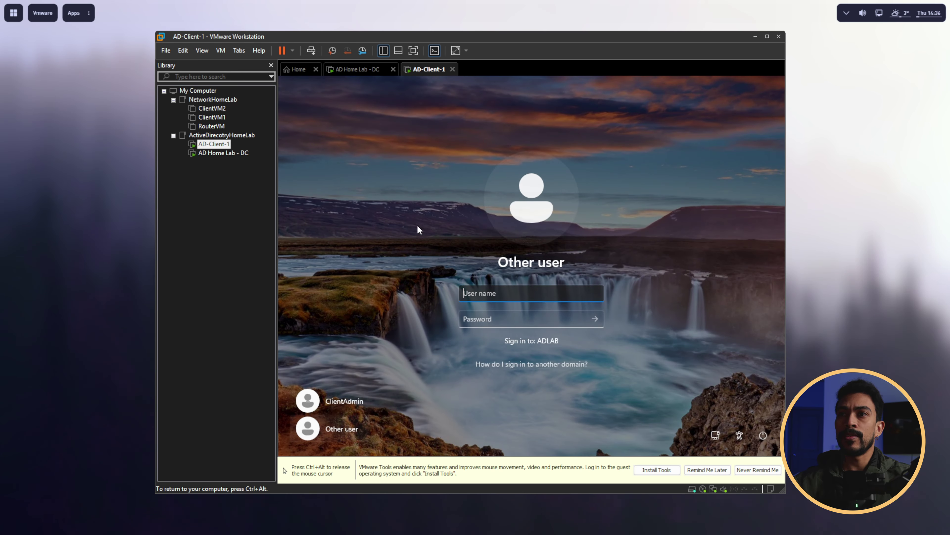
{"action": "type", "text": "adlab"}
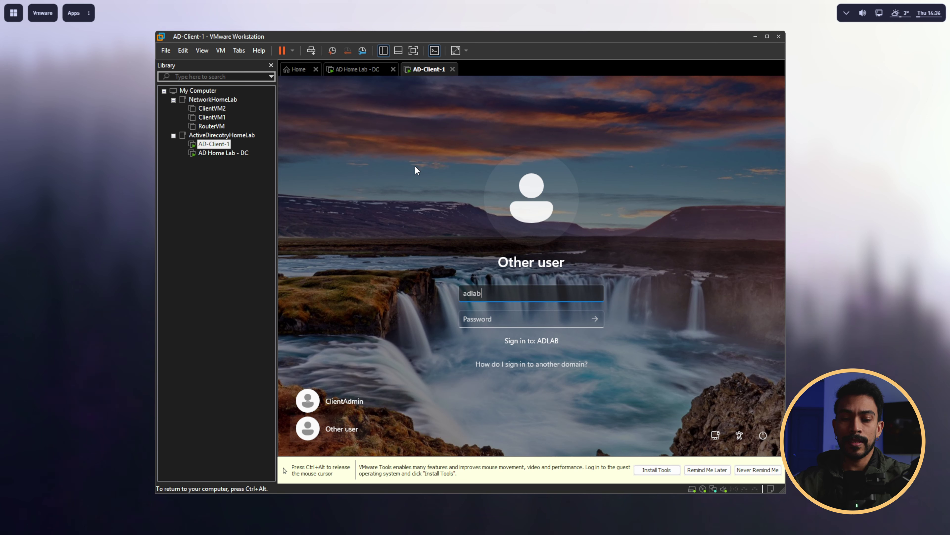
{"action": "type", "text": ".local\\jmac"}
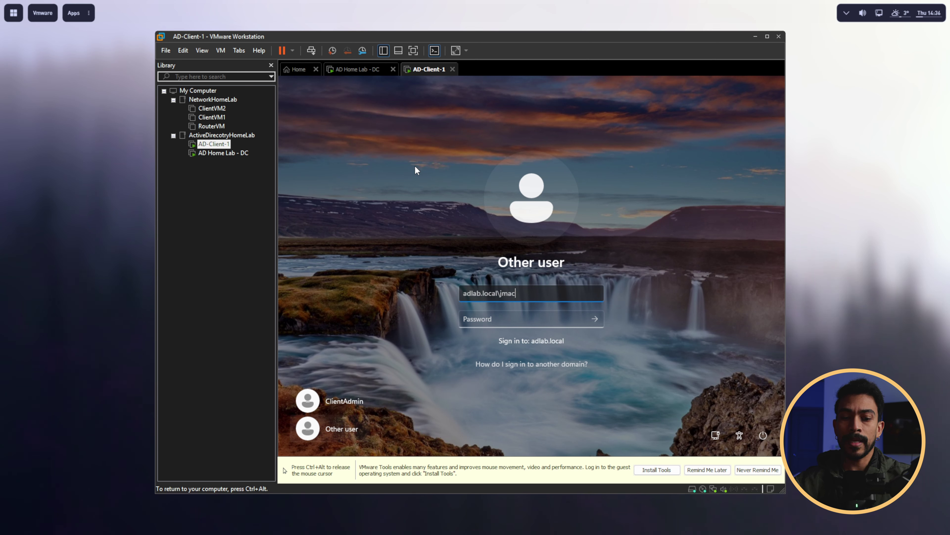
{"action": "key", "text": "Tab"}
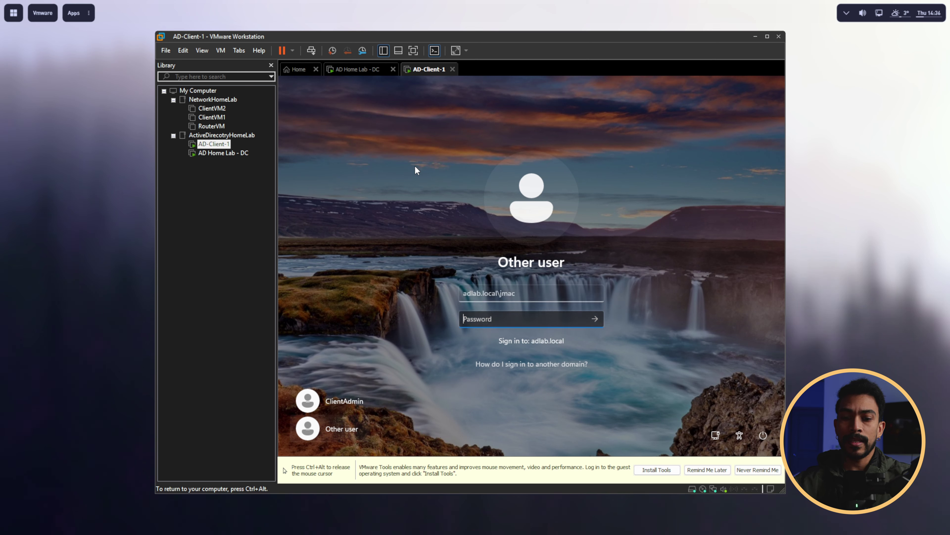
{"action": "type", "text": "•••••••••••••"}
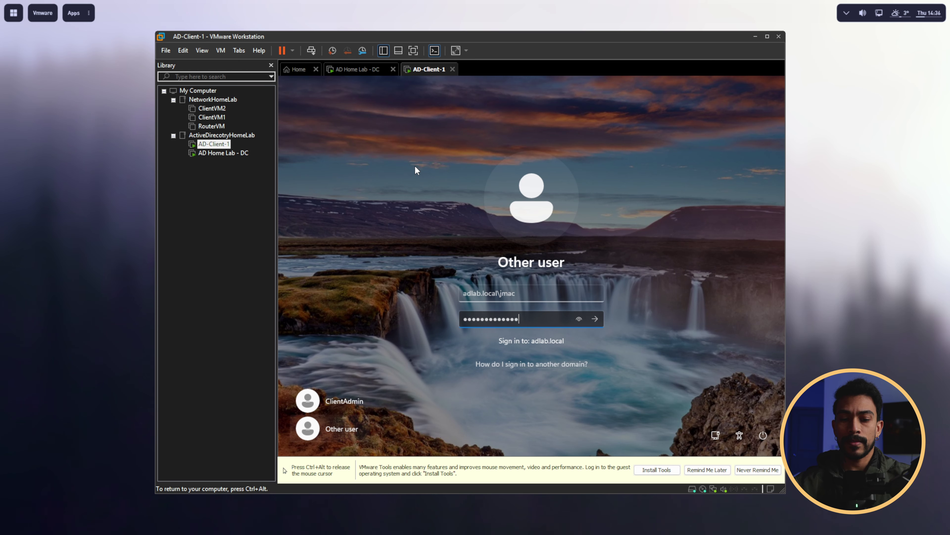
{"action": "key", "text": "Return"}
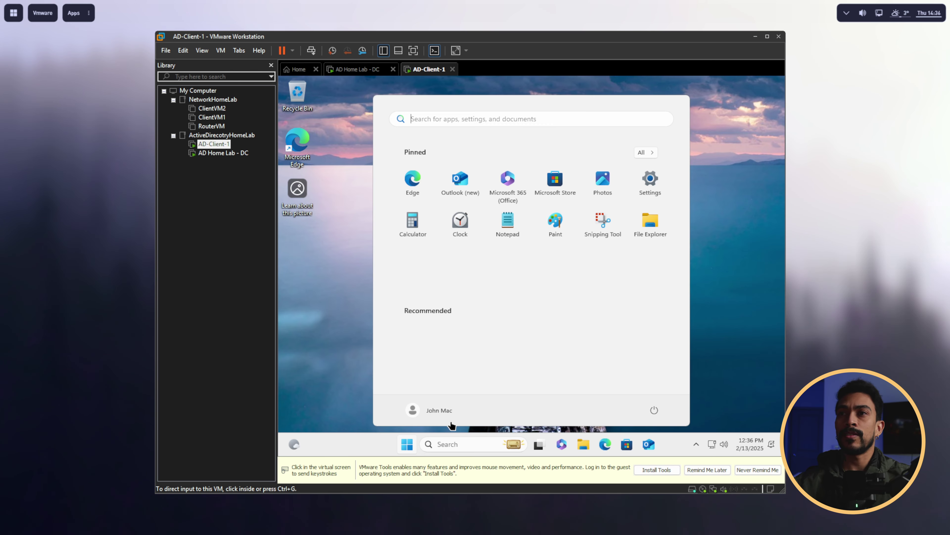
Step: Launch Remote Desktop Connection via the 'remo' search and connect to 192.168.1.190
{"action": "type", "text": "remo"}
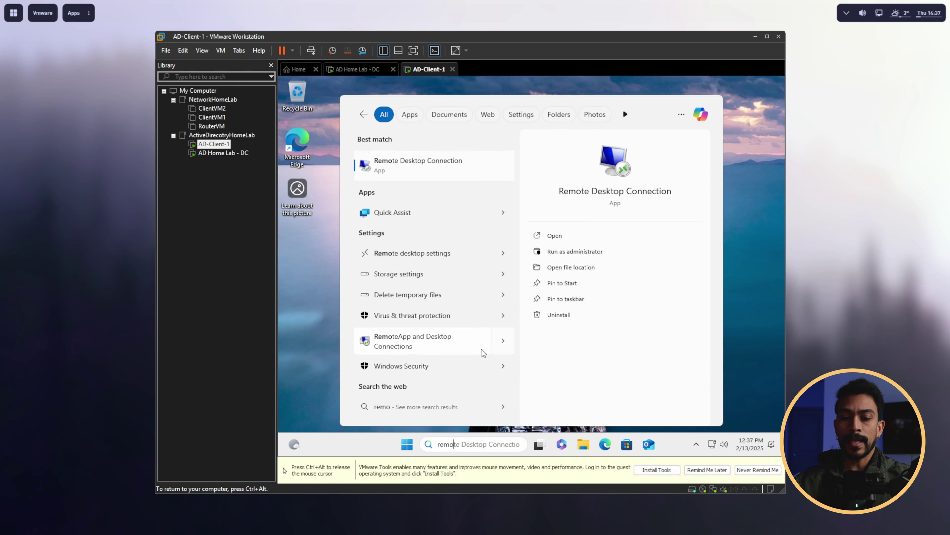
{"action": "key", "text": "Return"}
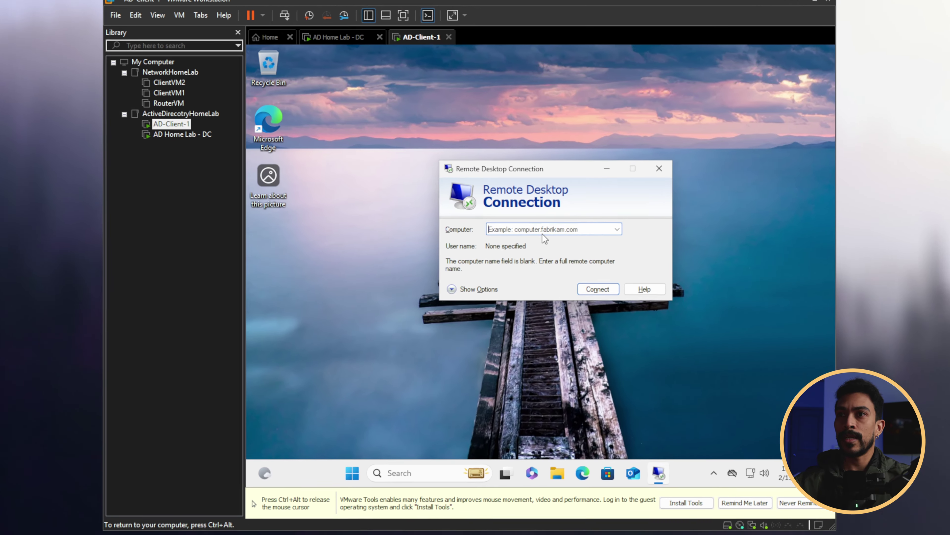
{"action": "type", "text": "192.1"}
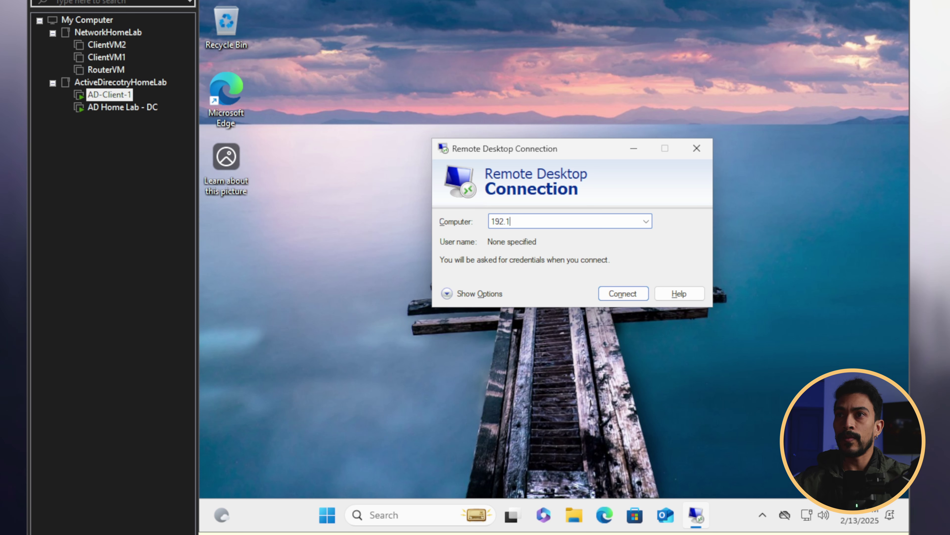
{"action": "type", "text": "68.1.190"}
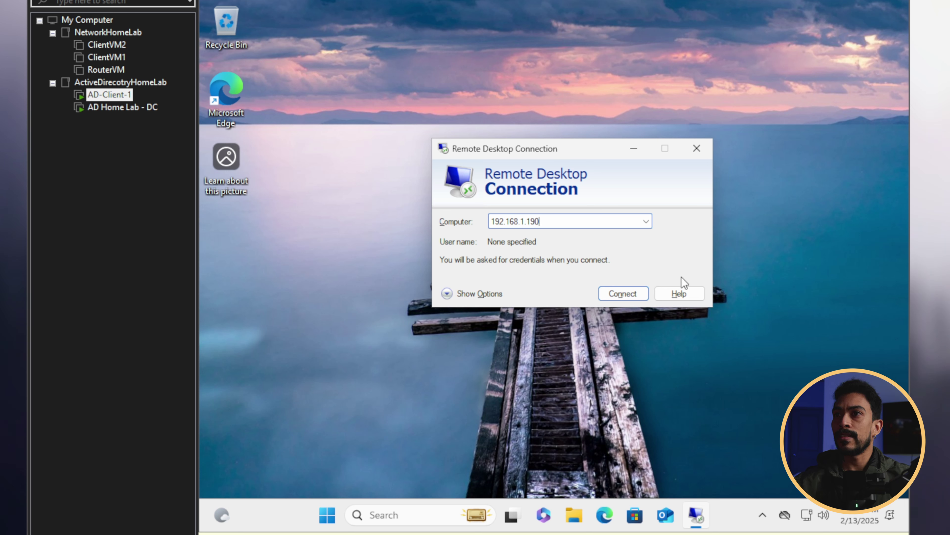
{"action": "left_click", "coordinate": [619, 297]}
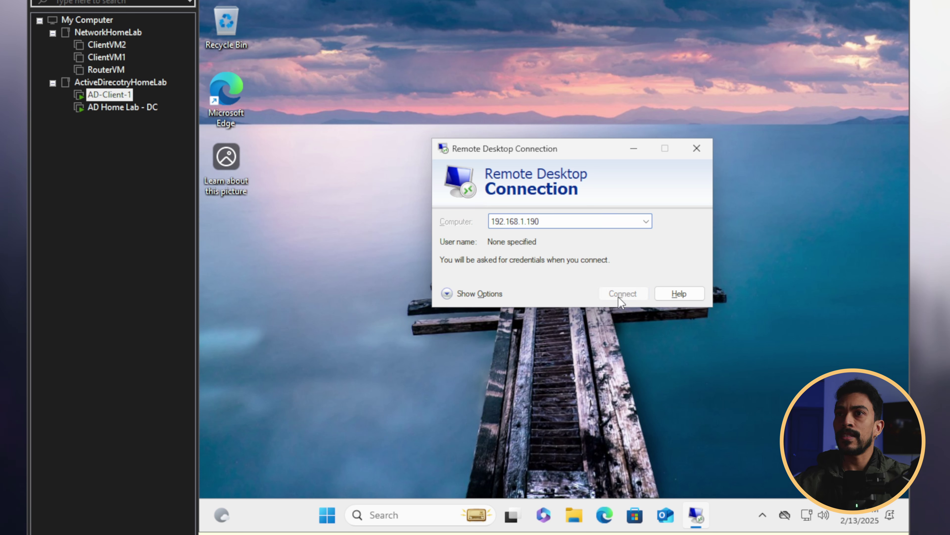
Step: Enter the domain user's password, accept the certificate, and retry after the remote sign-in rights error appears twice
{"action": "type", "text": "••••"}
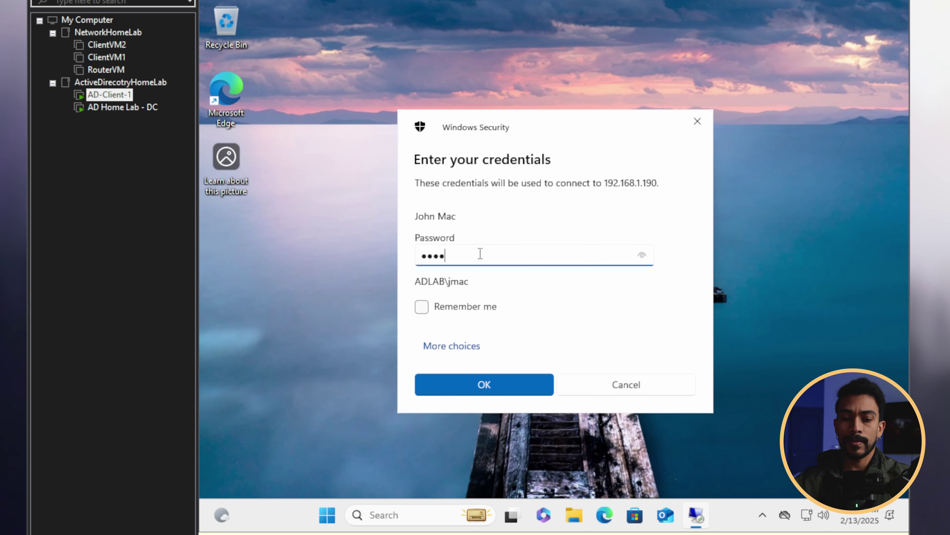
{"action": "type", "text": "•••••••••••"}
{"action": "left_click", "coordinate": [489, 379]}
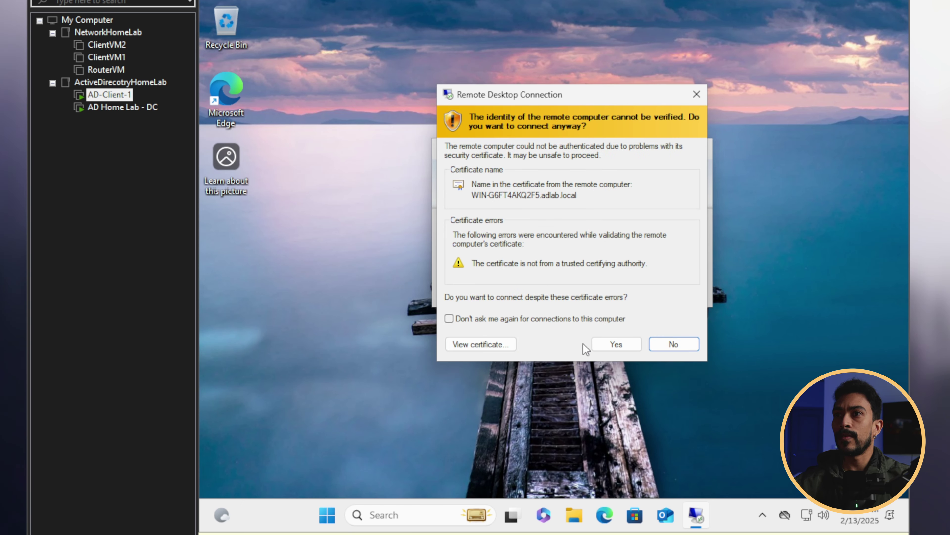
{"action": "left_click", "coordinate": [617, 343]}
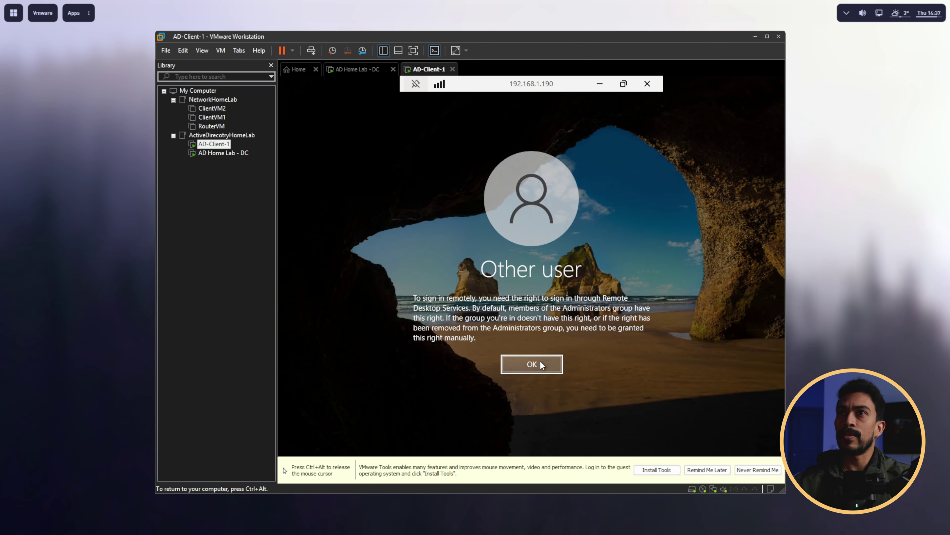
{"action": "left_click", "coordinate": [540, 364]}
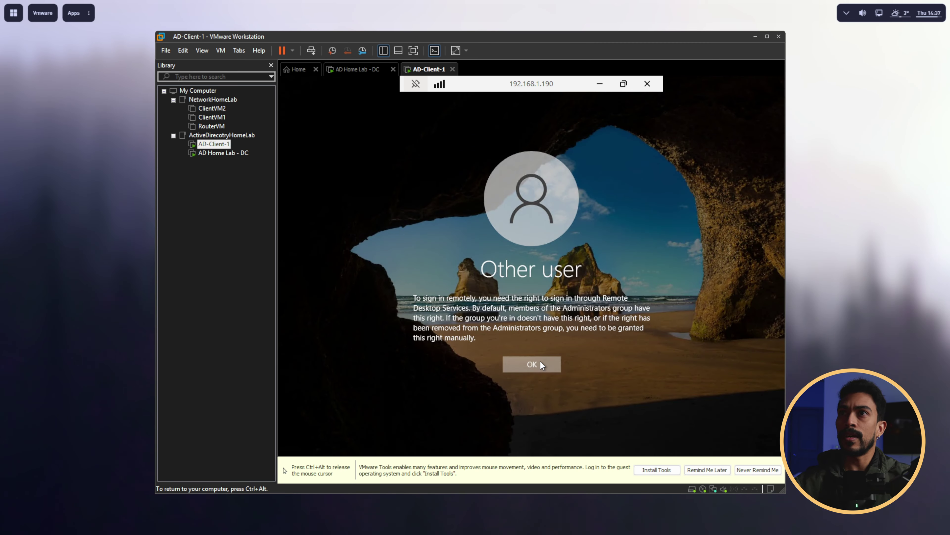
{"action": "left_click", "coordinate": [512, 323]}
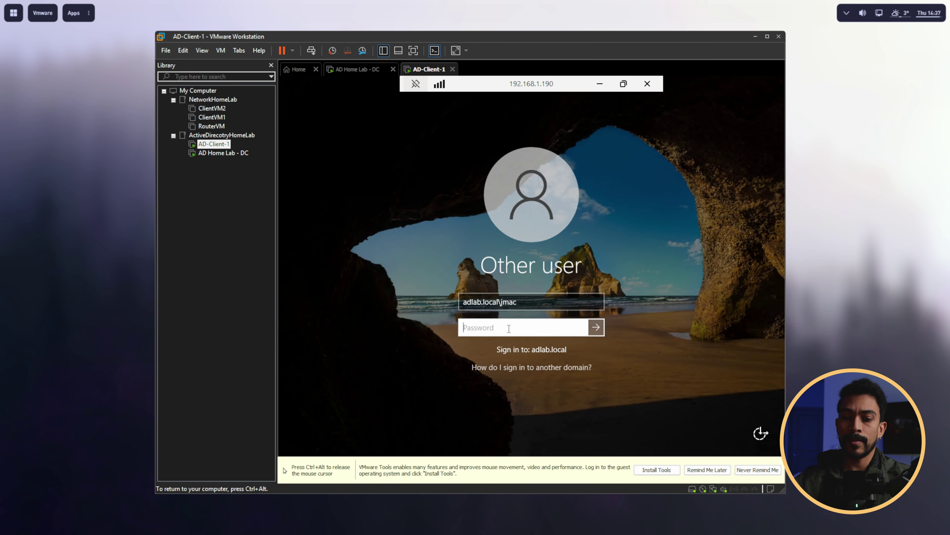
{"action": "type", "text": "•••"}
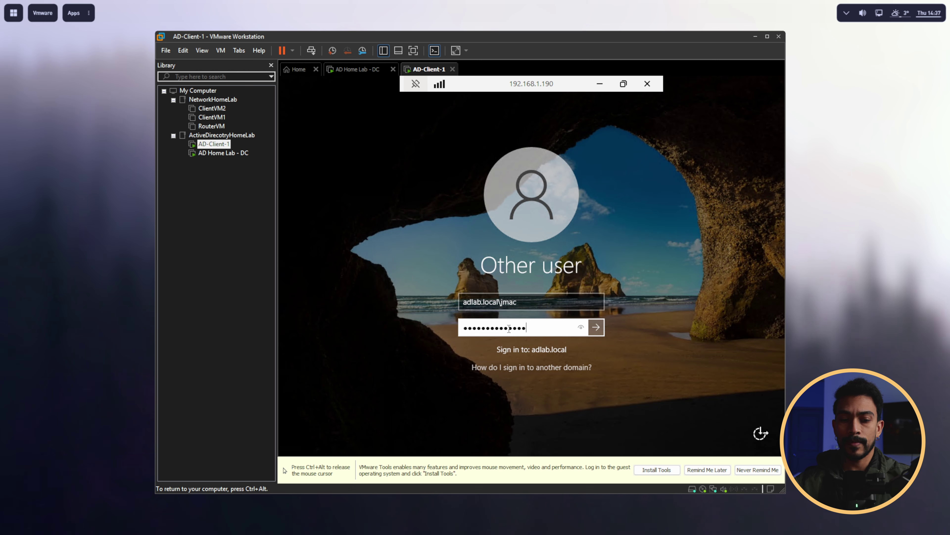
{"action": "key", "text": "Return"}
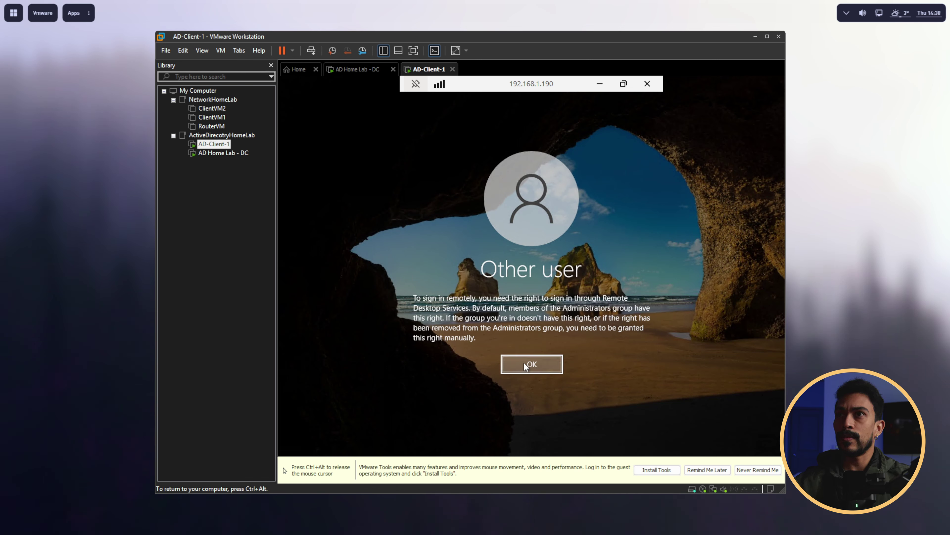
{"action": "left_click", "coordinate": [524, 363]}
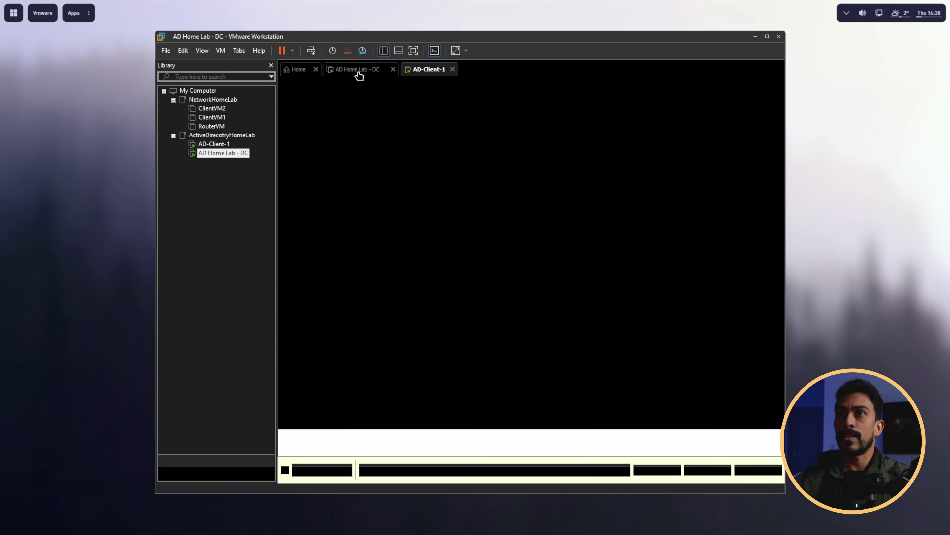
Step: On the DC VM, open the domain user's Properties and view the Member Of groups
{"action": "left_click", "coordinate": [360, 70]}
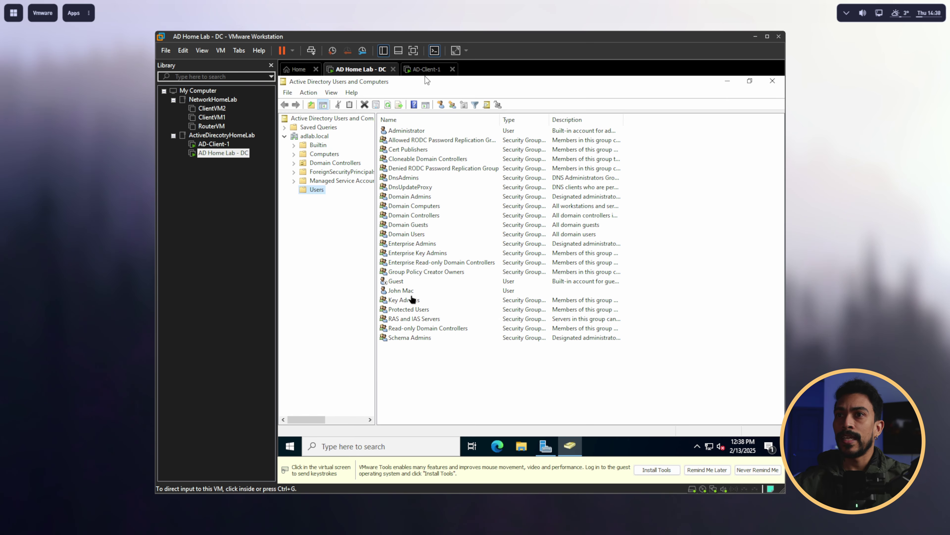
{"action": "left_click", "coordinate": [427, 79]}
{"action": "right_click", "coordinate": [400, 293]}
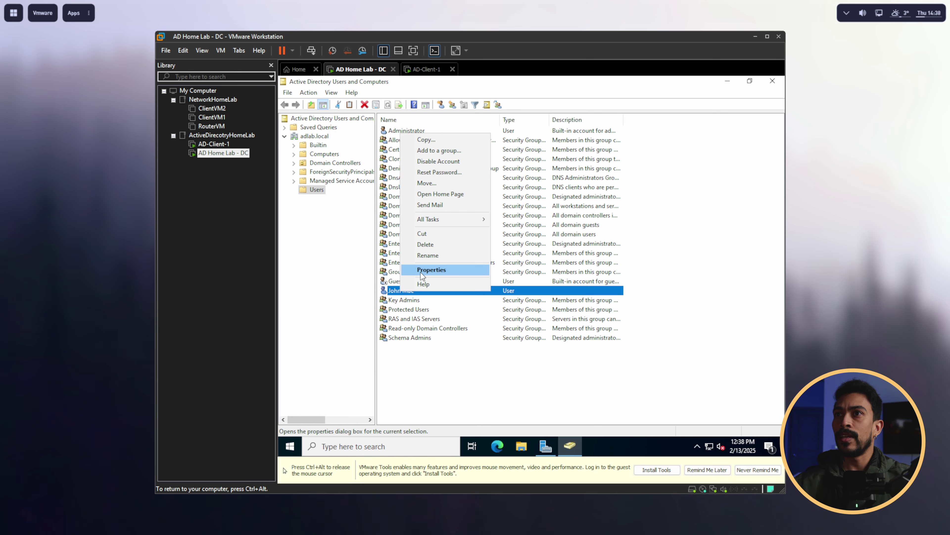
{"action": "left_click", "coordinate": [422, 272]}
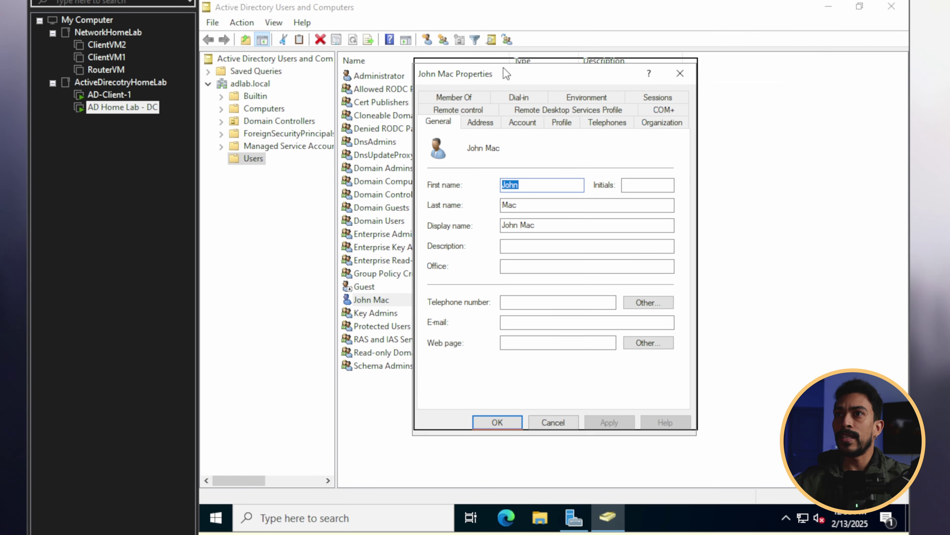
{"action": "left_click", "coordinate": [466, 93]}
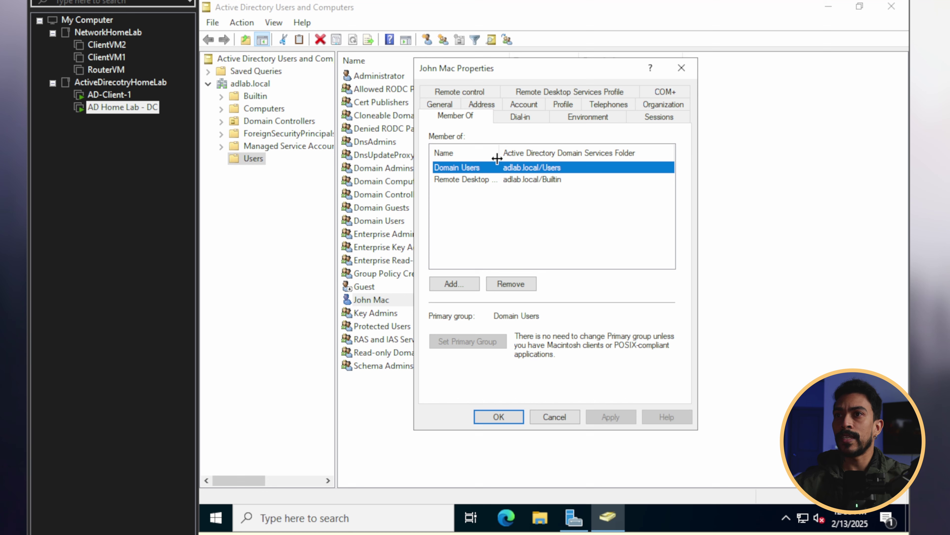
{"action": "left_click_drag", "start_coordinate": [497, 158], "coordinate": [527, 161]}
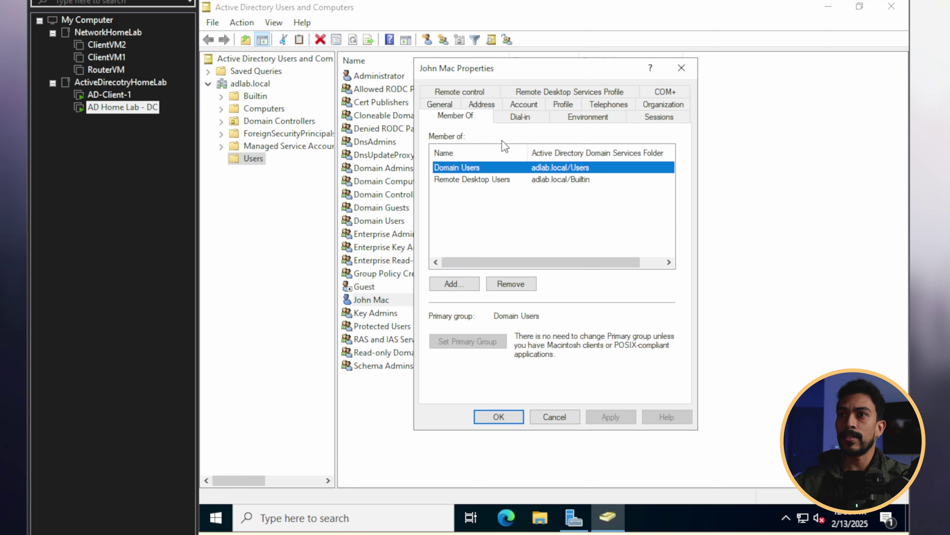
Step: Add the user to the Administrators group by resolving 'admin' and save the change
{"action": "left_click", "coordinate": [453, 291]}
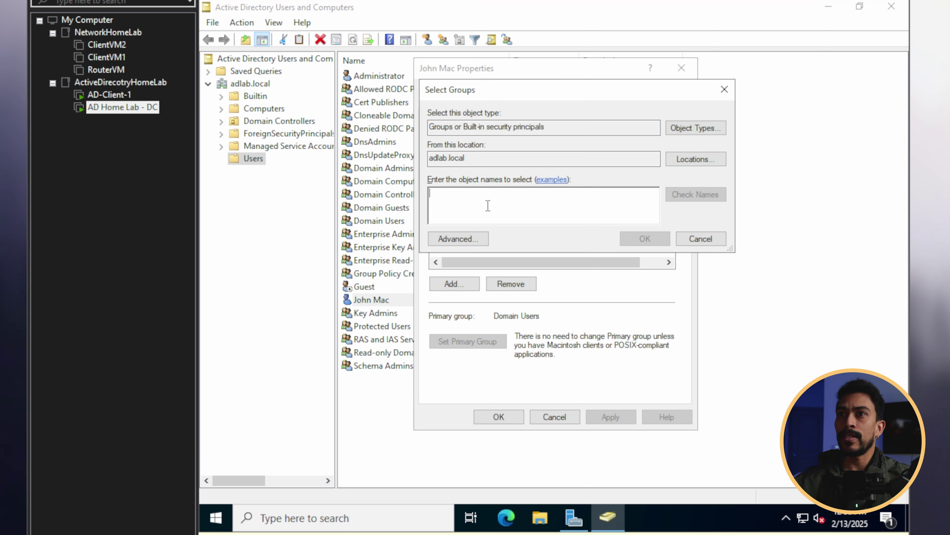
{"action": "type", "text": "adminis"}
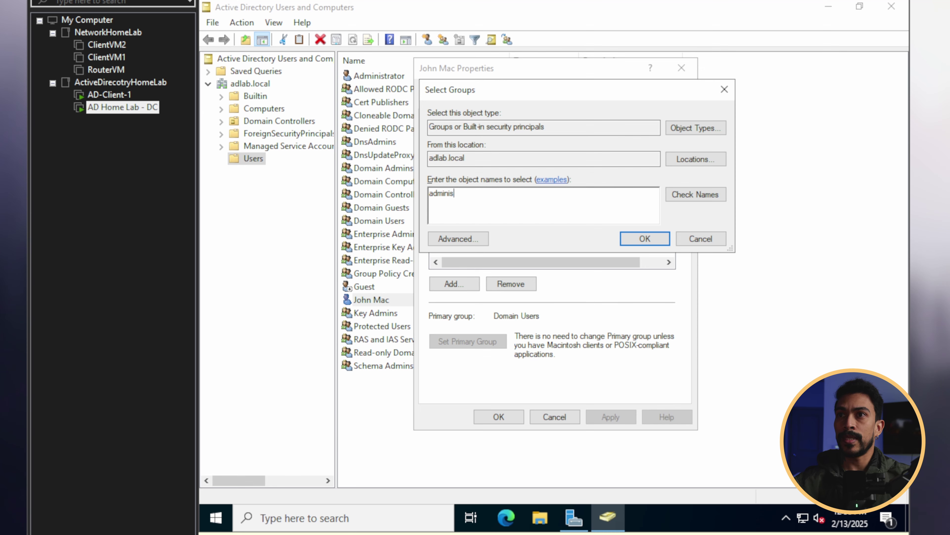
{"action": "left_click", "coordinate": [698, 192]}
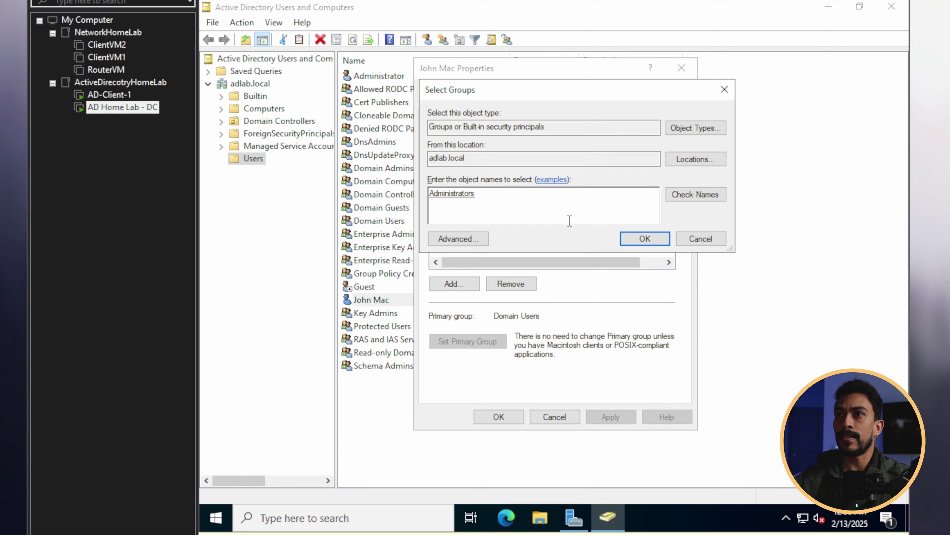
{"action": "left_click", "coordinate": [632, 240]}
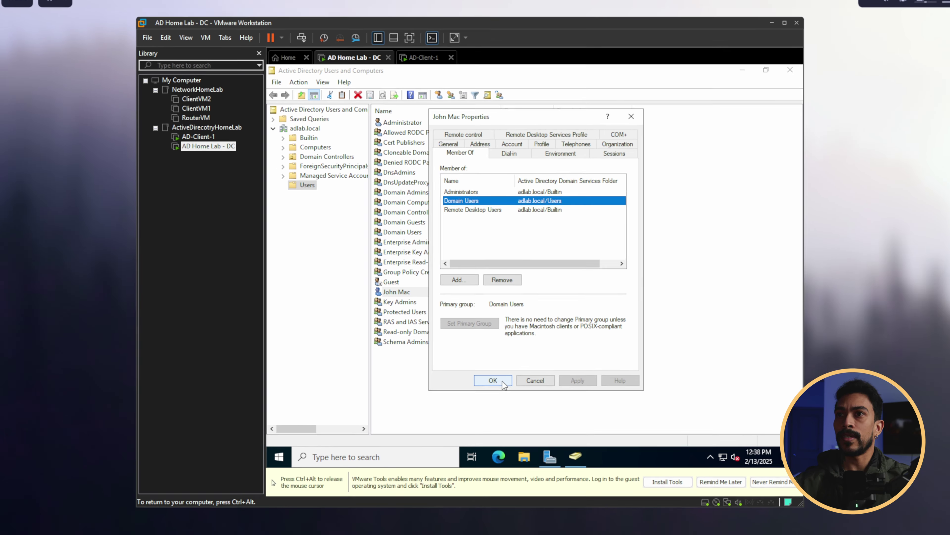
{"action": "left_click", "coordinate": [499, 417]}
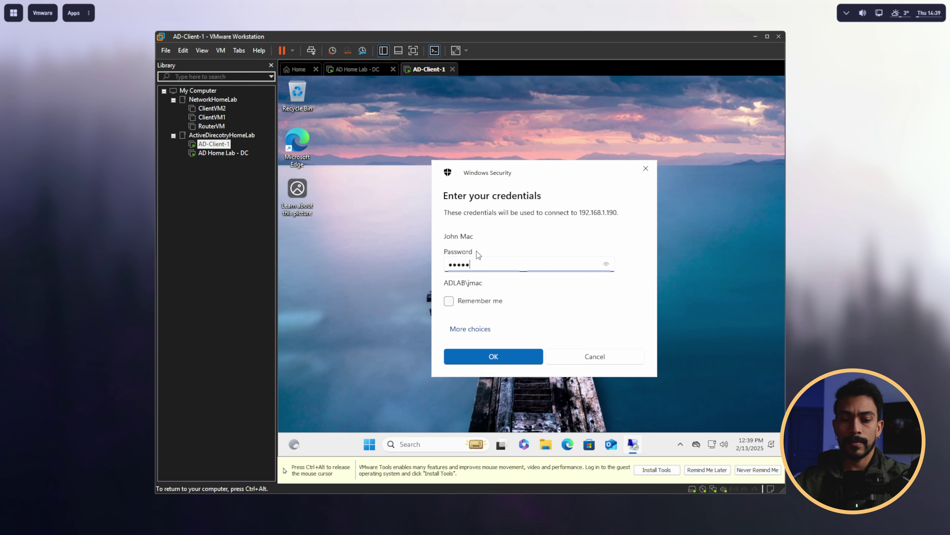
Step: Submit the saved credentials for 192.168.1.190 and accept the certificate warning
{"action": "left_click", "coordinate": [483, 353]}
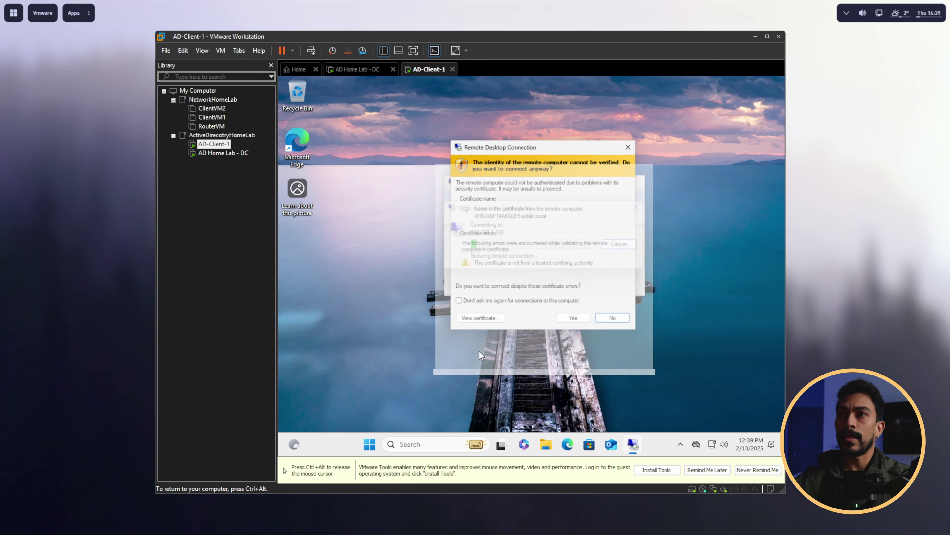
{"action": "left_click", "coordinate": [577, 322]}
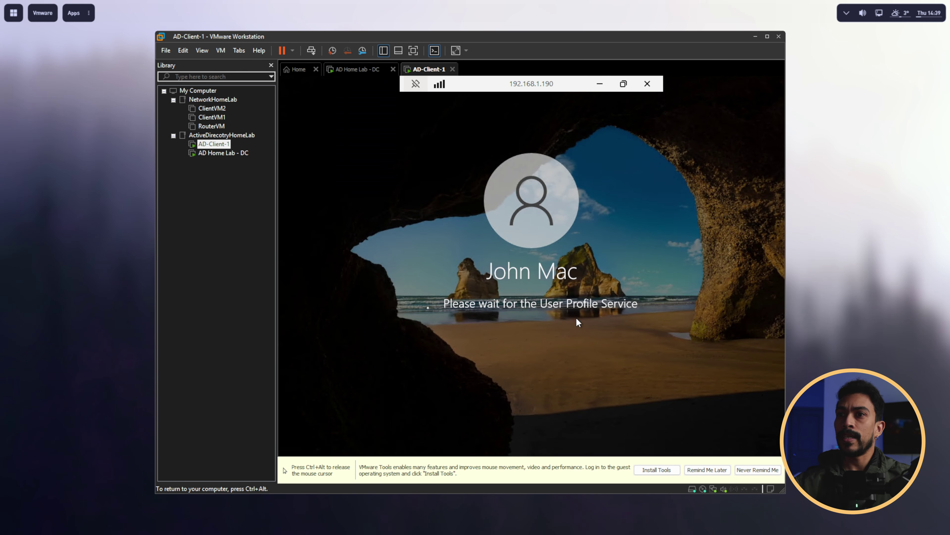
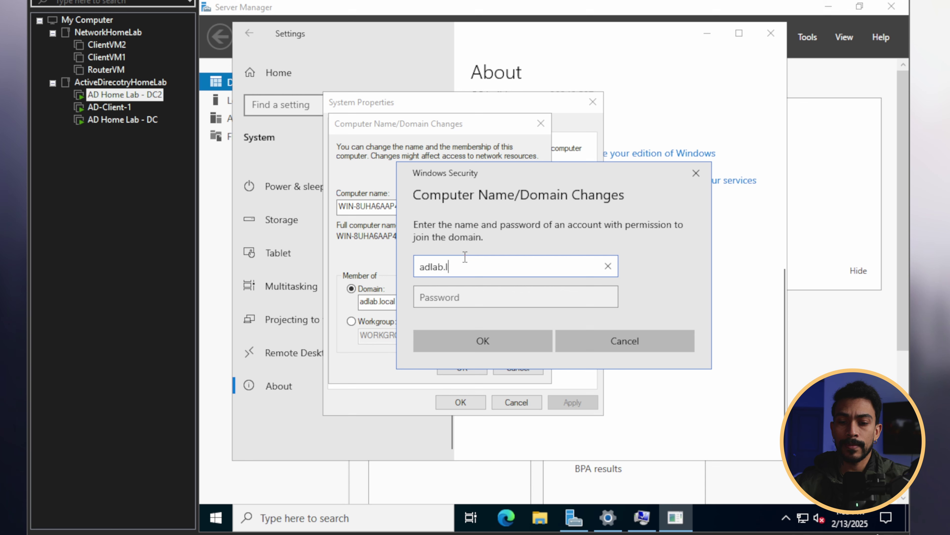
Step: Join DC2 to adlab.local as adlab.local\Administrator and acknowledge the welcome and restart notices
{"action": "type", "text": "A"}
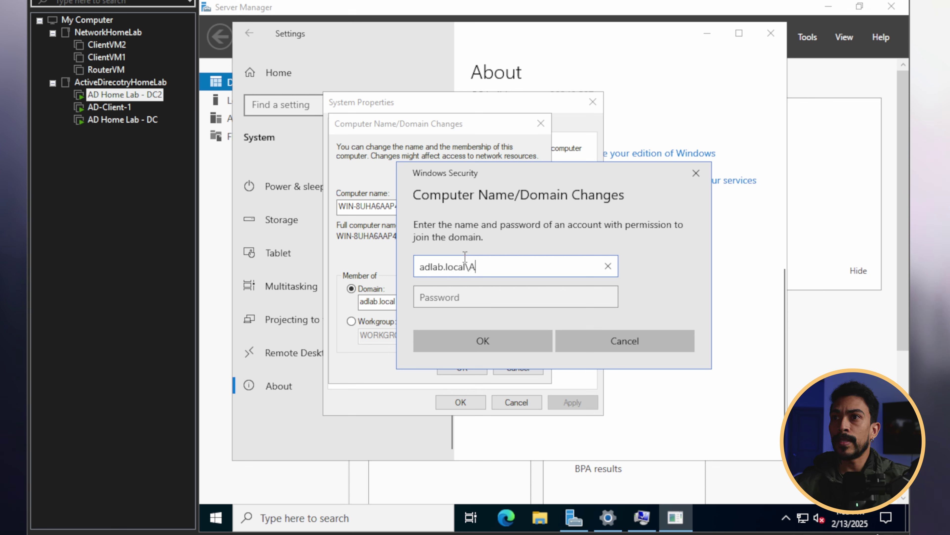
{"action": "type", "text": "dministrator"}
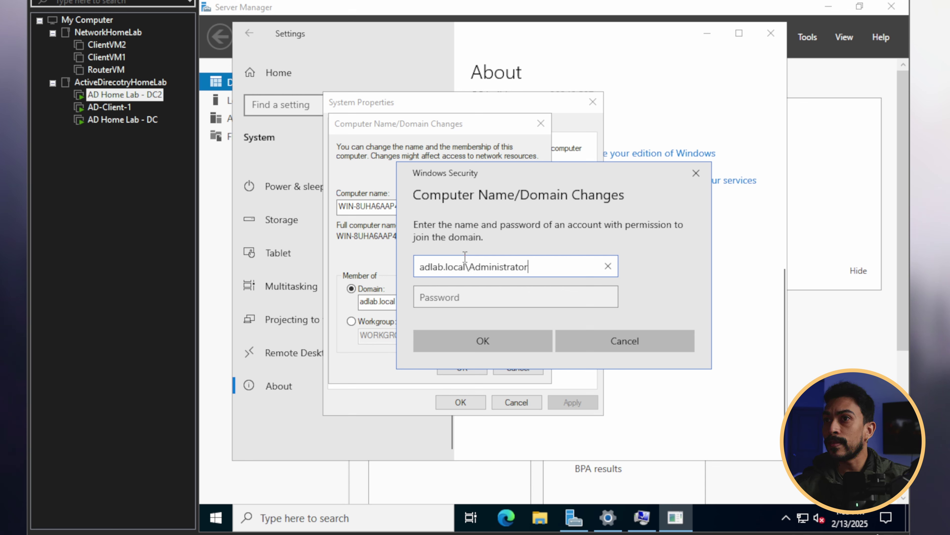
{"action": "left_click", "coordinate": [510, 289]}
{"action": "type", "text": "•••••••••••••••"}
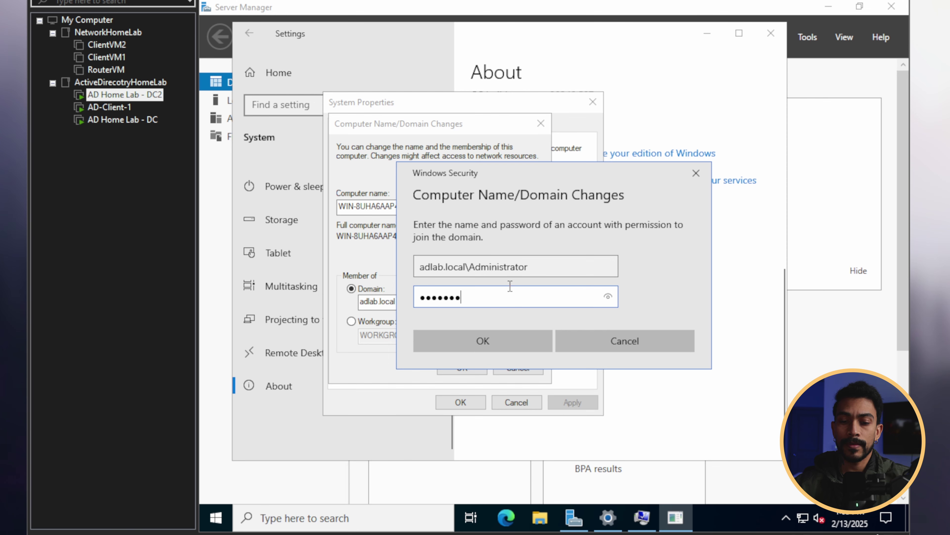
{"action": "key", "text": "Return"}
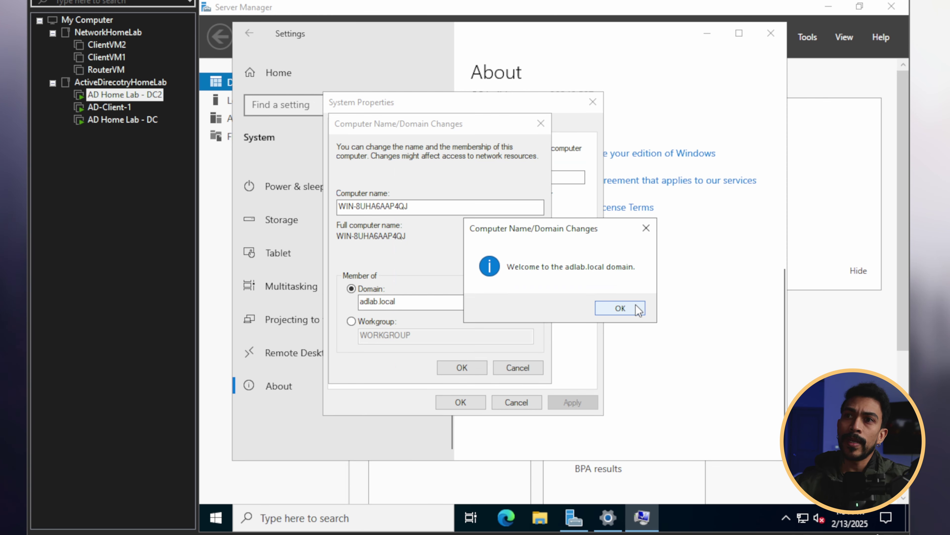
{"action": "left_click", "coordinate": [621, 307]}
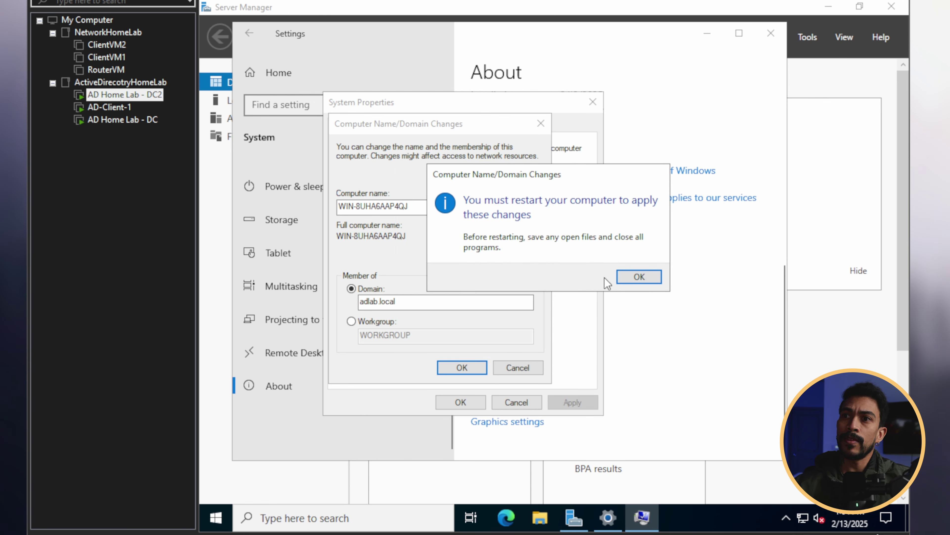
{"action": "left_click", "coordinate": [622, 277]}
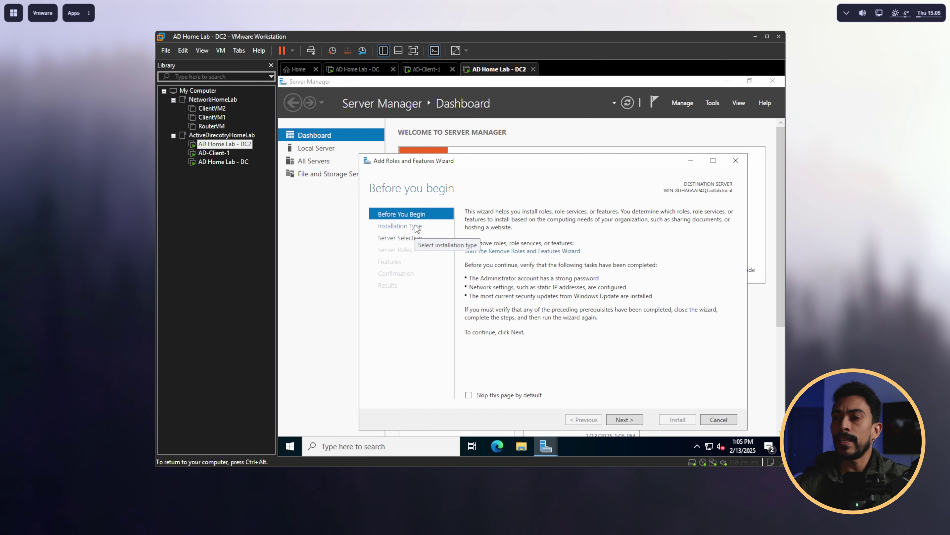
Step: Install the Active Directory Domain Services role and its management features on the local DC2 server
{"action": "left_click", "coordinate": [630, 419]}
{"action": "left_click", "coordinate": [628, 418]}
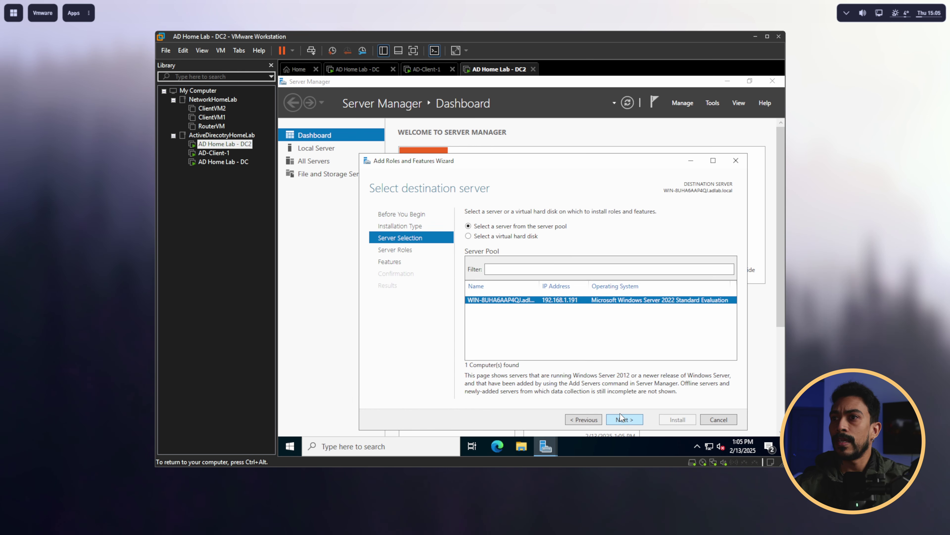
{"action": "left_click", "coordinate": [616, 393]}
{"action": "left_click", "coordinate": [472, 223]}
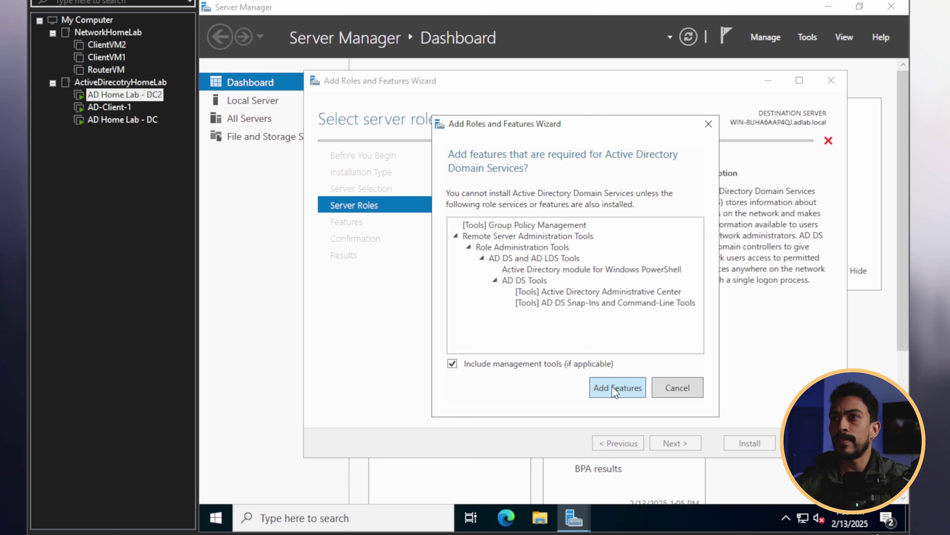
{"action": "left_click", "coordinate": [574, 352]}
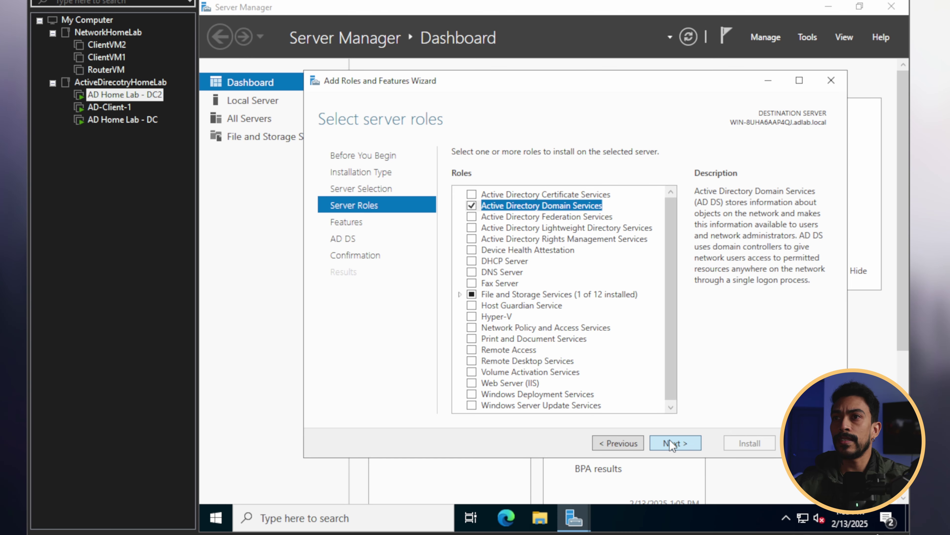
{"action": "left_click", "coordinate": [672, 444]}
{"action": "left_click", "coordinate": [672, 443]}
{"action": "left_click", "coordinate": [670, 442]}
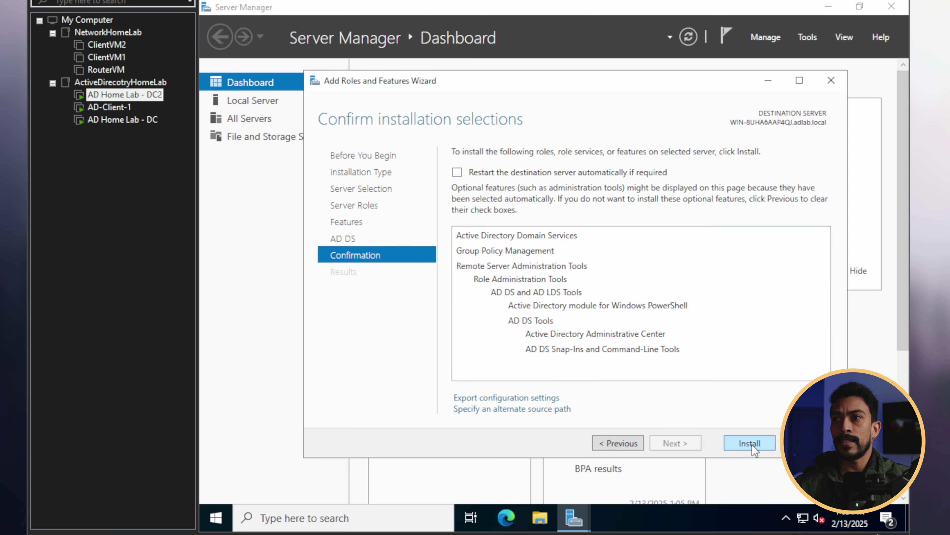
{"action": "left_click", "coordinate": [750, 443]}
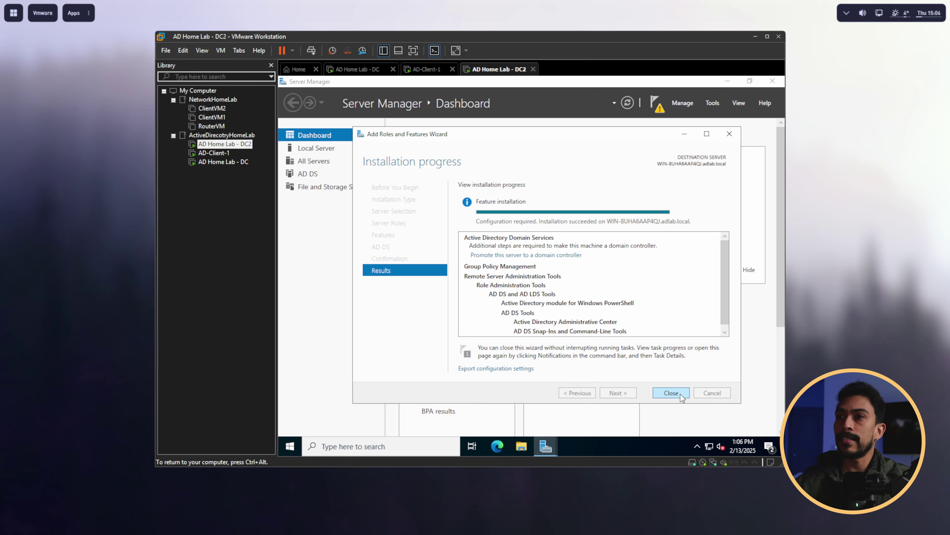
{"action": "left_click", "coordinate": [707, 411]}
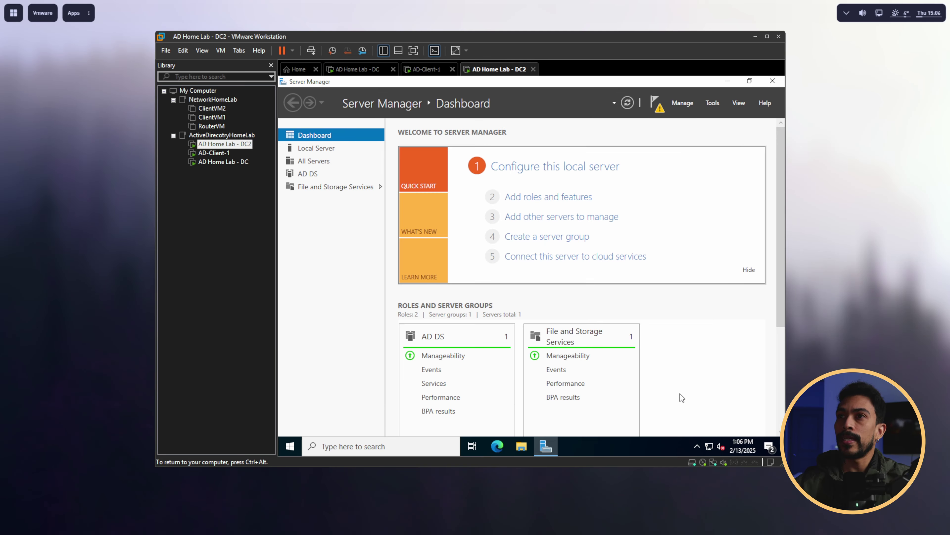
{"action": "left_click", "coordinate": [657, 104]}
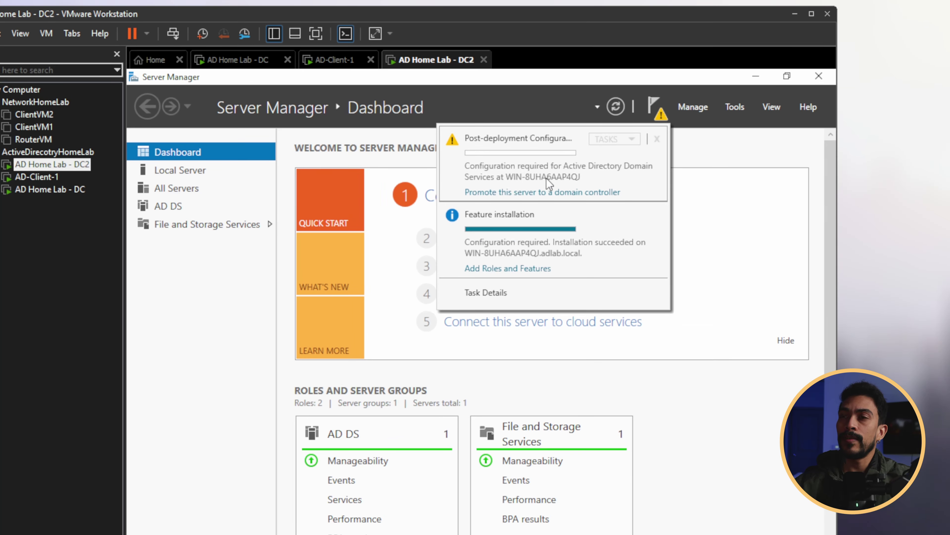
Step: Start the domain controller promotion and select adlab.local from the forest as the target domain
{"action": "left_click", "coordinate": [567, 193]}
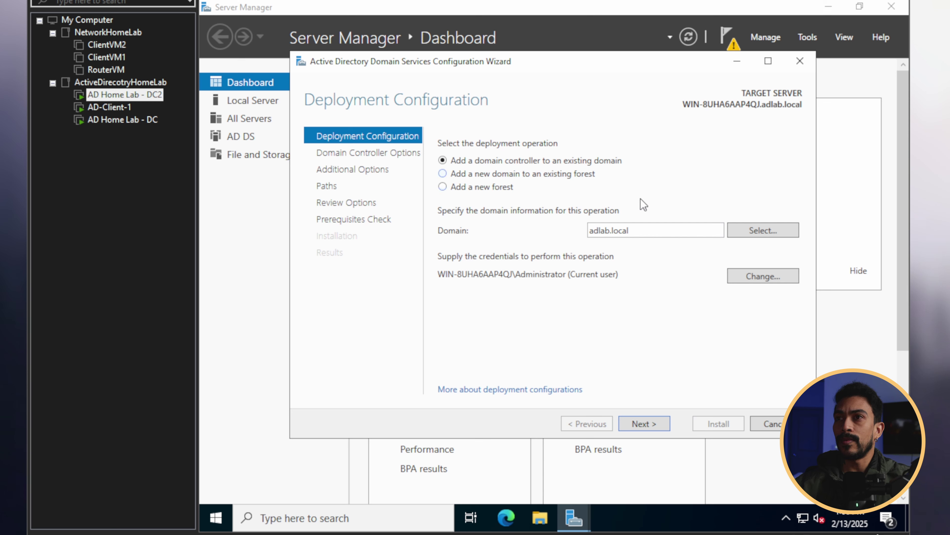
{"action": "mouse_move", "coordinate": [589, 231]}
{"action": "left_mouse_down"}
{"action": "mouse_move", "coordinate": [684, 232]}
{"action": "mouse_move", "coordinate": [576, 230]}
{"action": "left_mouse_up"}
{"action": "left_click", "coordinate": [654, 232]}
{"action": "left_click", "coordinate": [637, 230]}
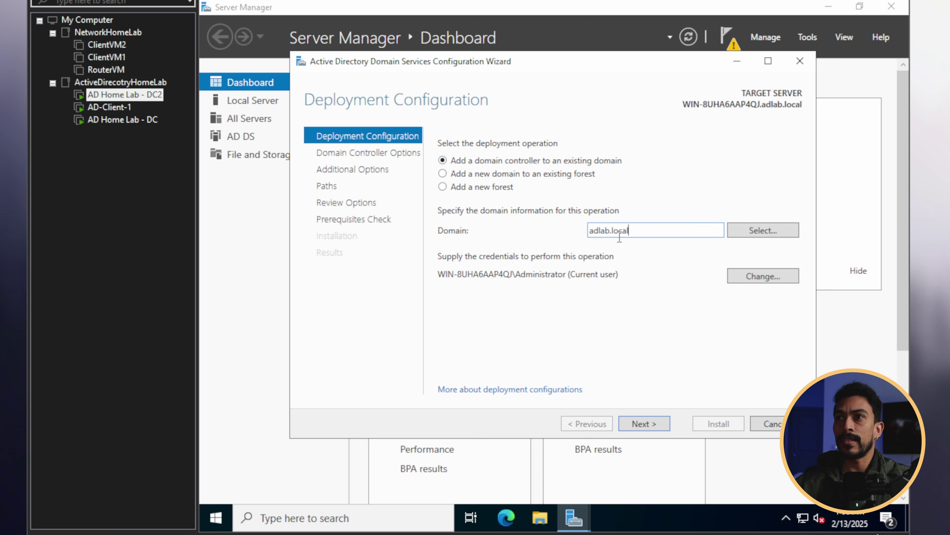
{"action": "left_click_drag", "start_coordinate": [644, 231], "coordinate": [565, 226]}
{"action": "left_click", "coordinate": [763, 230]}
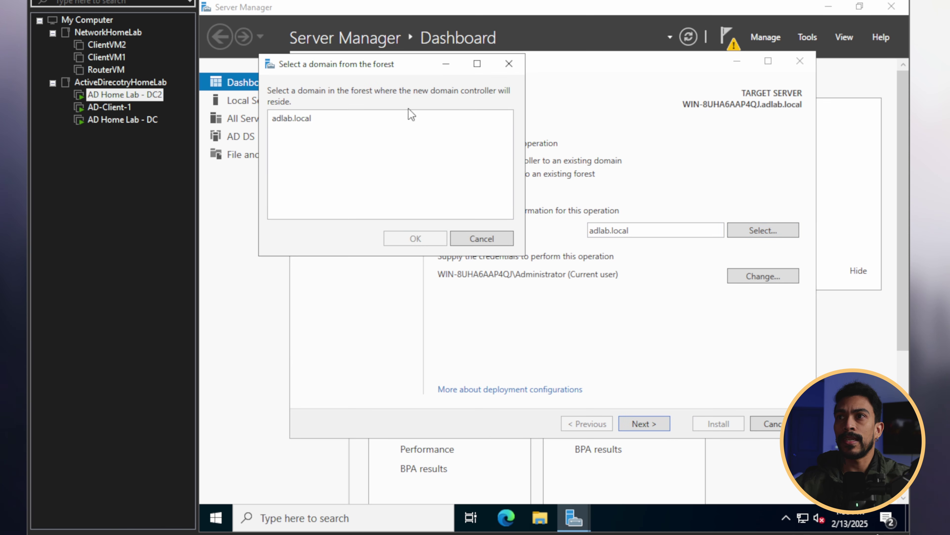
{"action": "left_click", "coordinate": [322, 119]}
{"action": "left_click", "coordinate": [421, 235]}
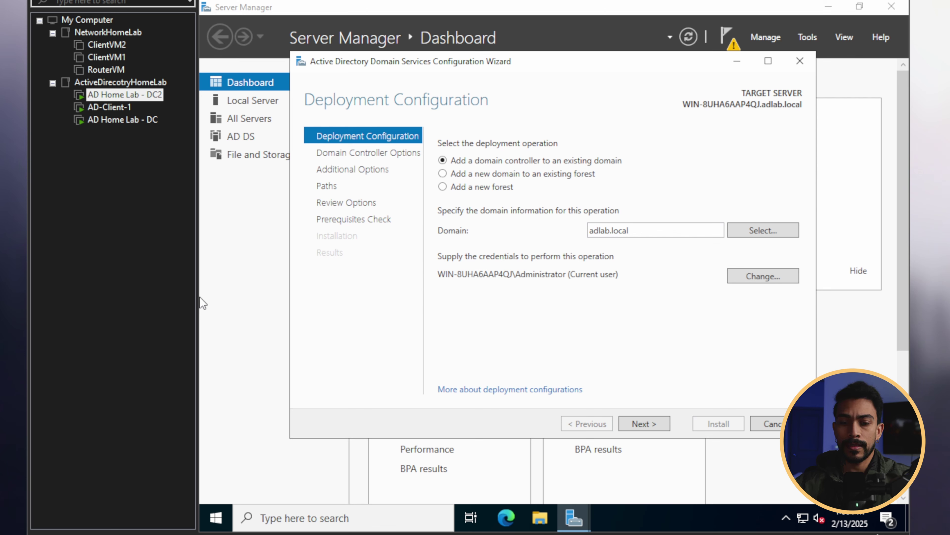
Step: Supply adlab.local\Administrator and its password as the deployment credentials
{"action": "left_click", "coordinate": [761, 276]}
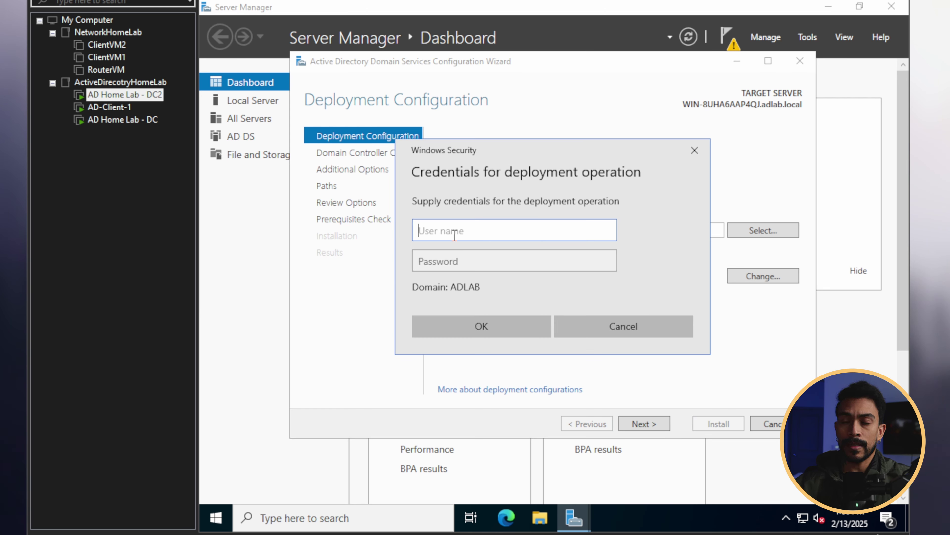
{"action": "type", "text": "adlab.local"}
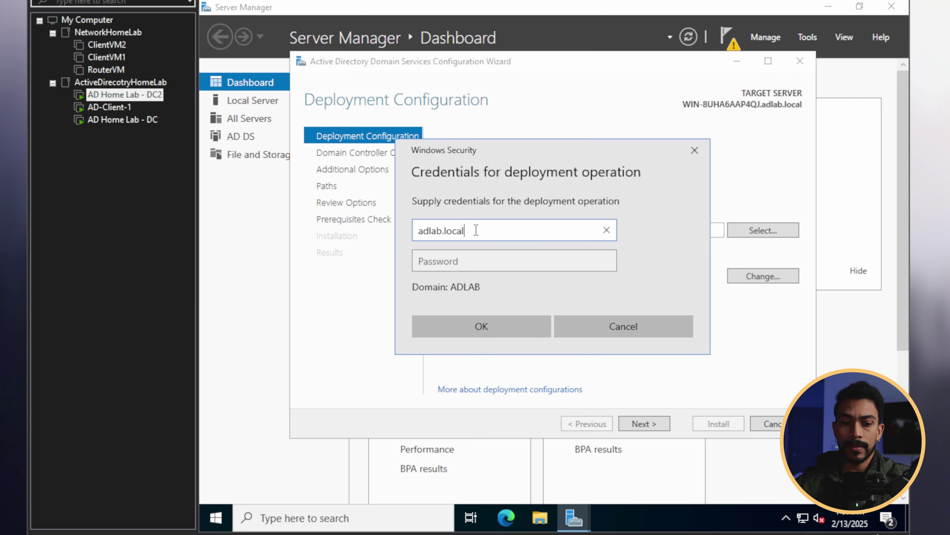
{"action": "type", "text": "\\Administrtator"}
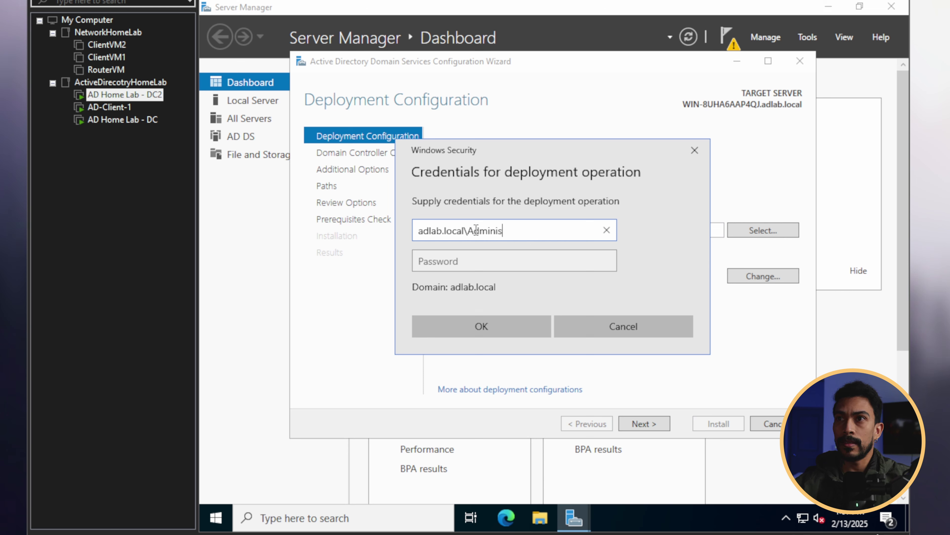
{"action": "key", "text": "BackSpace"}
{"action": "key", "text": "BackSpace"}
{"action": "key", "text": "BackSpace"}
{"action": "key", "text": "BackSpace"}
{"action": "key", "text": "BackSpace"}
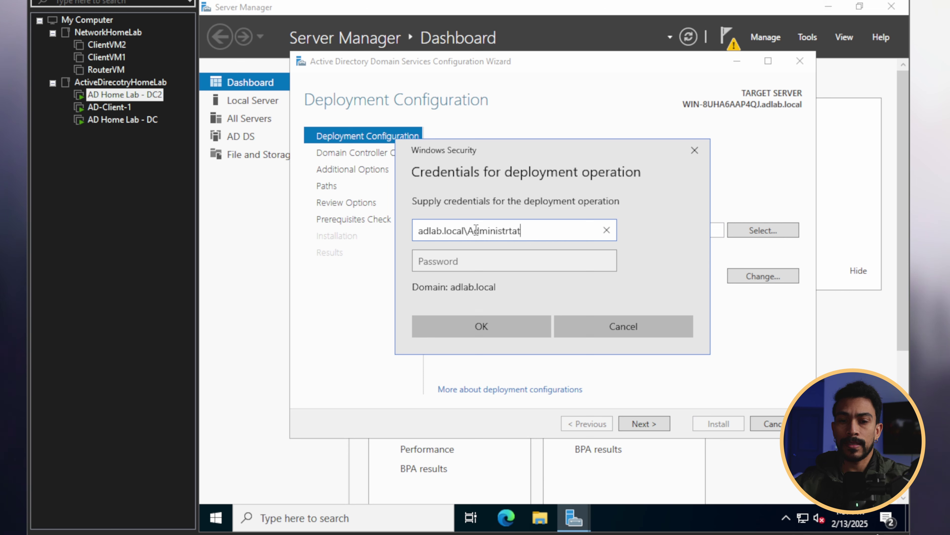
{"action": "type", "text": "ator"}
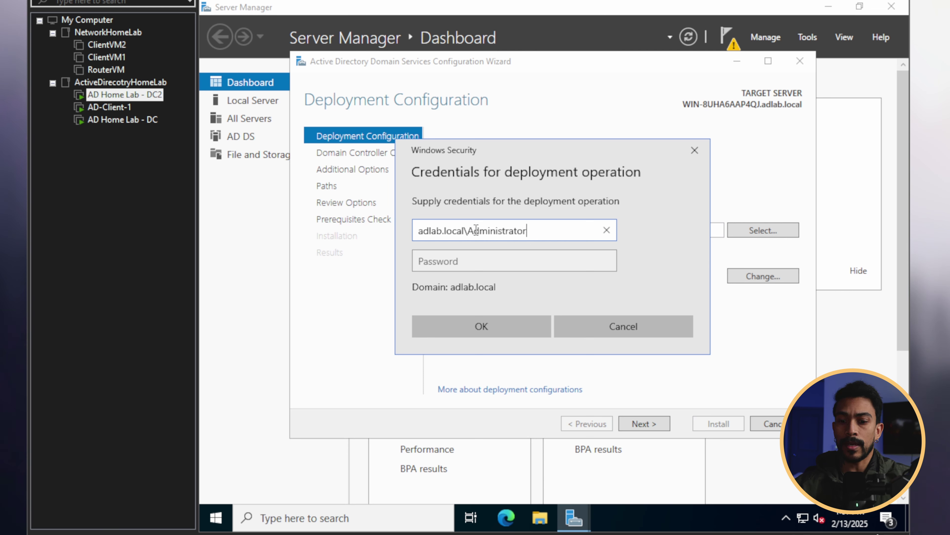
{"action": "key", "text": "Tab"}
{"action": "type", "text": "•••••••••••"}
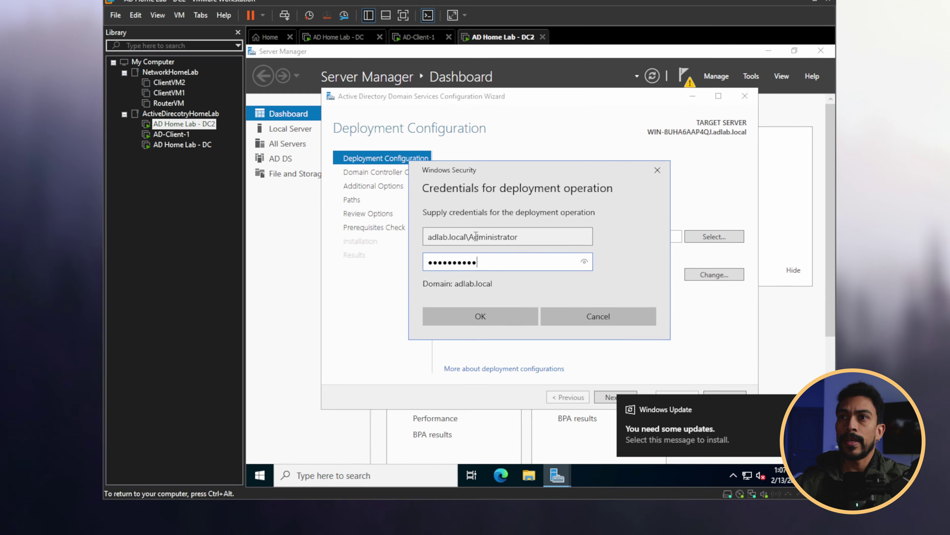
{"action": "key", "text": "Return"}
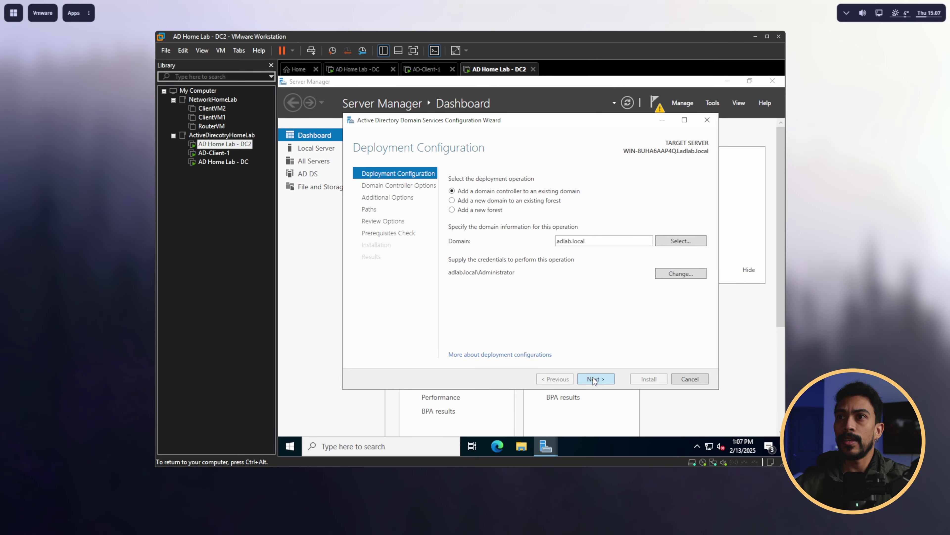
Step: Set and confirm the DSRM password, keeping default DNS, additional options, paths, and review settings
{"action": "left_click", "coordinate": [594, 379]}
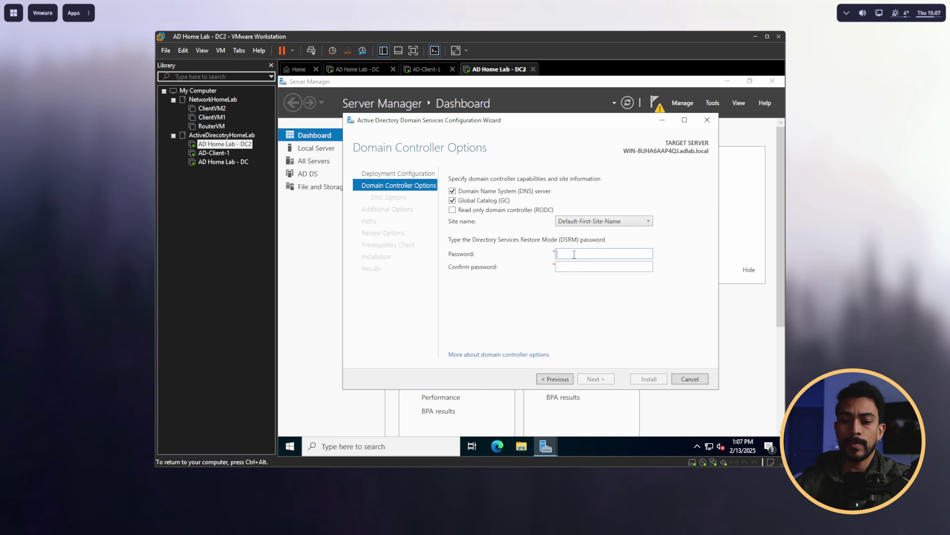
{"action": "type", "text": "***************"}
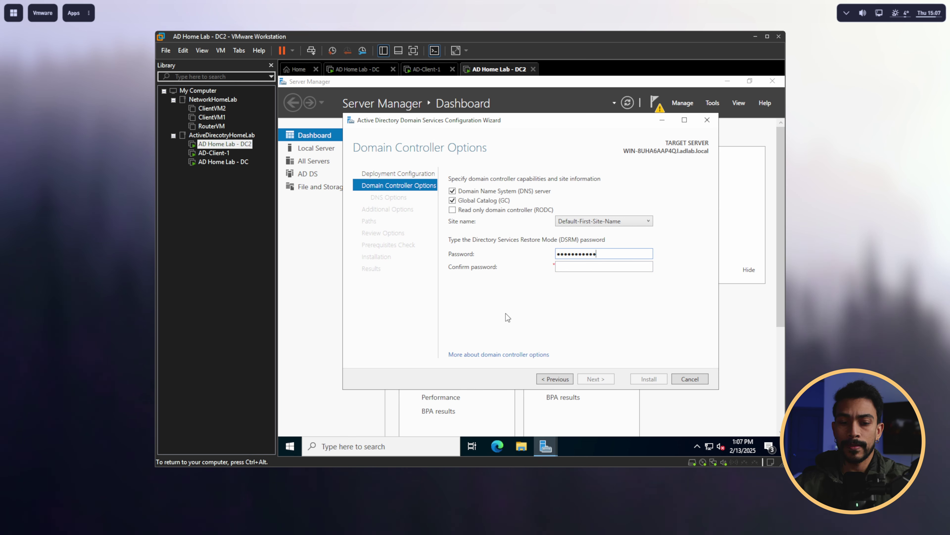
{"action": "key", "text": "Tab"}
{"action": "key", "text": "ctrl+v"}
{"action": "left_click", "coordinate": [601, 377]}
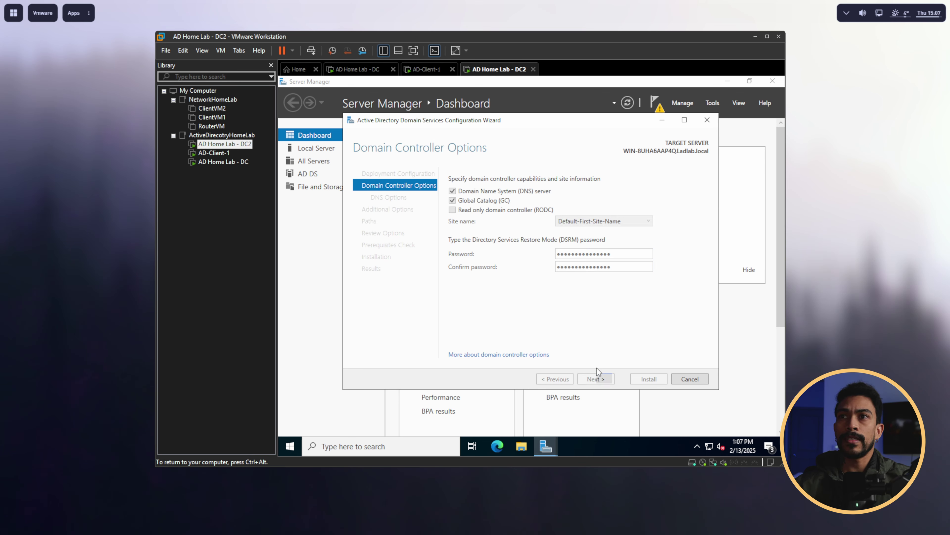
{"action": "left_click", "coordinate": [595, 375]}
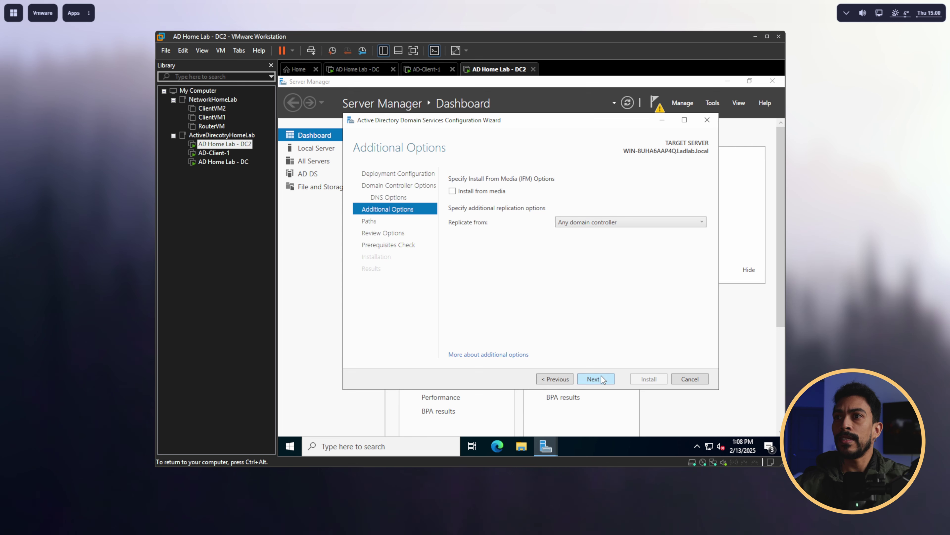
{"action": "left_click", "coordinate": [601, 378]}
{"action": "left_click", "coordinate": [601, 378]}
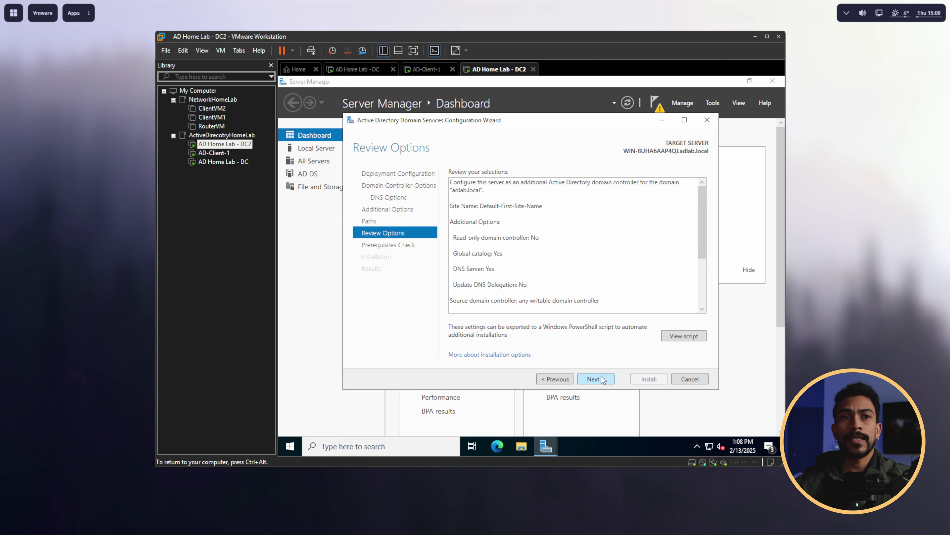
{"action": "left_click", "coordinate": [602, 377]}
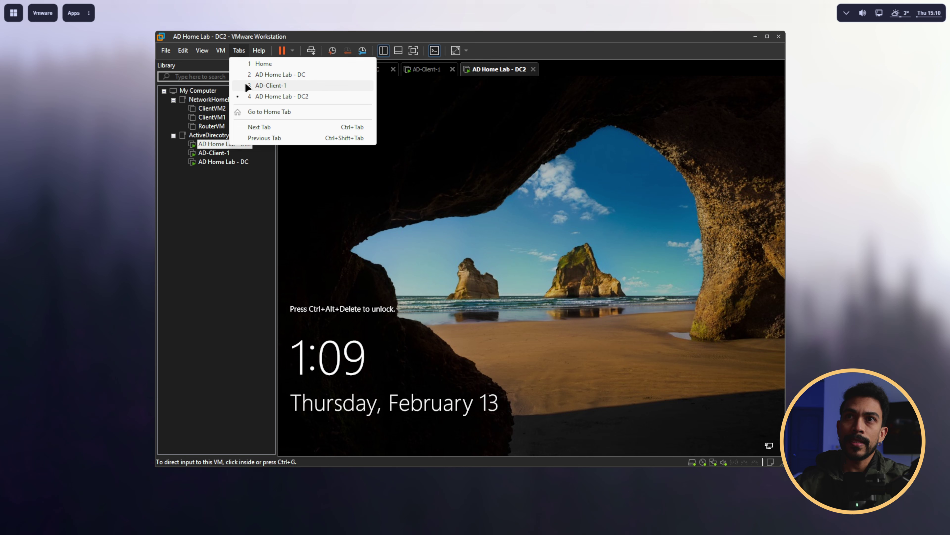
Step: Send Ctrl+Alt+Del to DC2 and sign in with the domain administrator password
{"action": "left_click", "coordinate": [221, 50]}
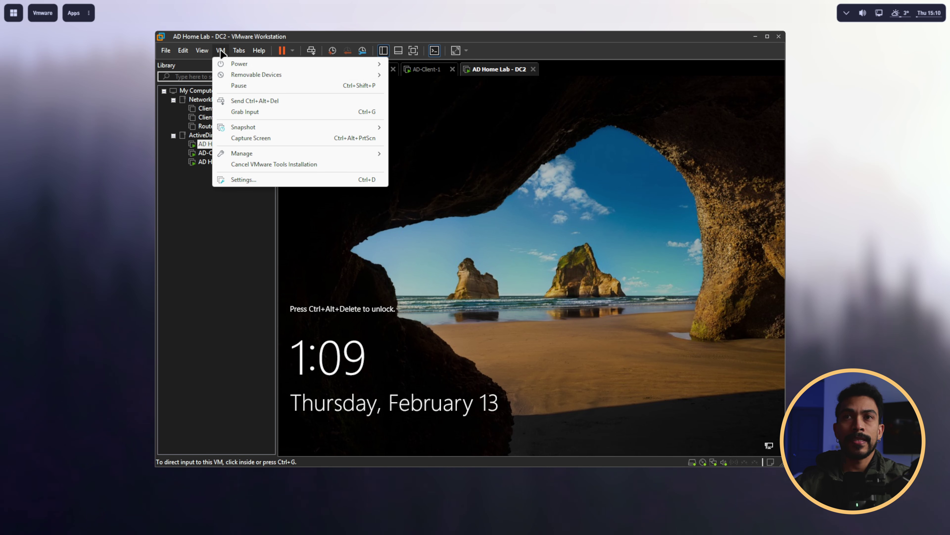
{"action": "left_click", "coordinate": [233, 101]}
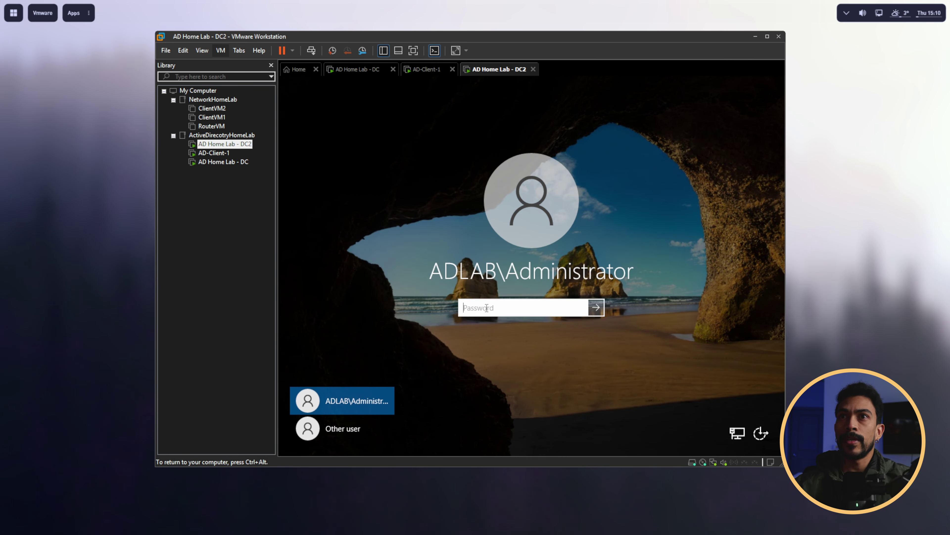
{"action": "type", "text": "•••••••••••"}
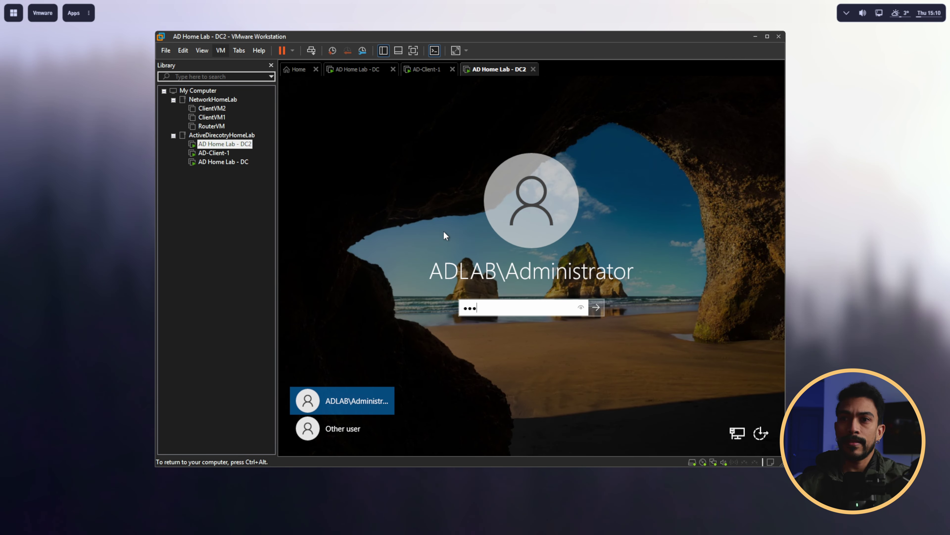
{"action": "type", "text": "••••••"}
{"action": "key", "text": "Return"}
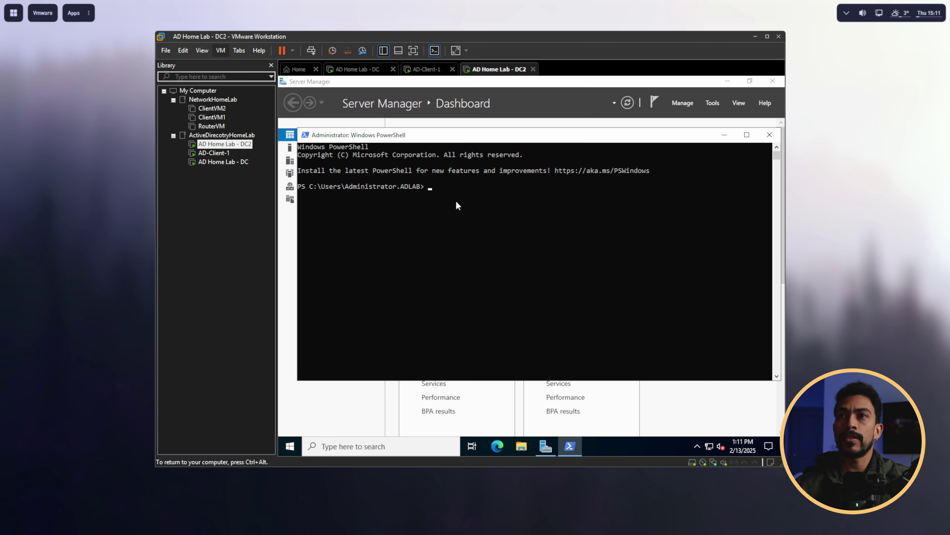
Step: Run repadmin /showrepl and highlight the successful results and the source domain controller
{"action": "type", "text": "repadm"}
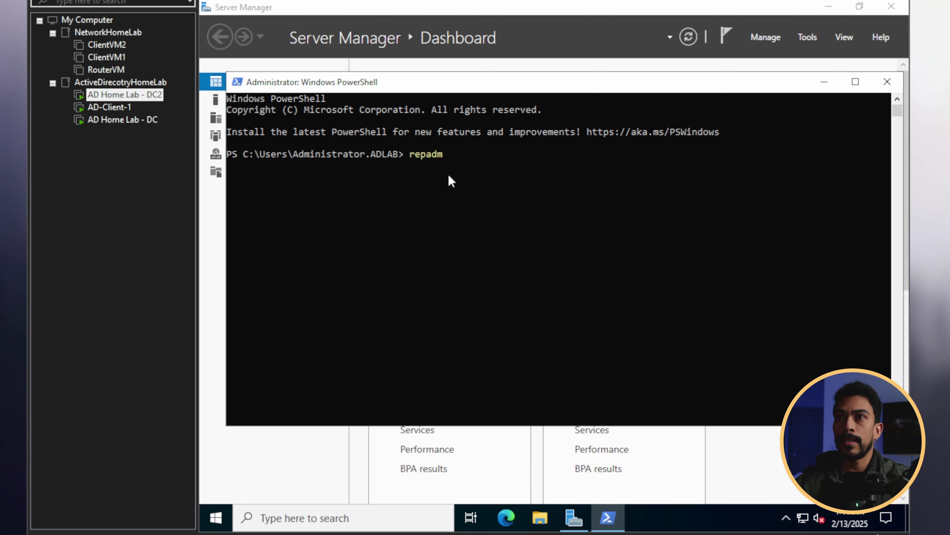
{"action": "type", "text": "in /s"}
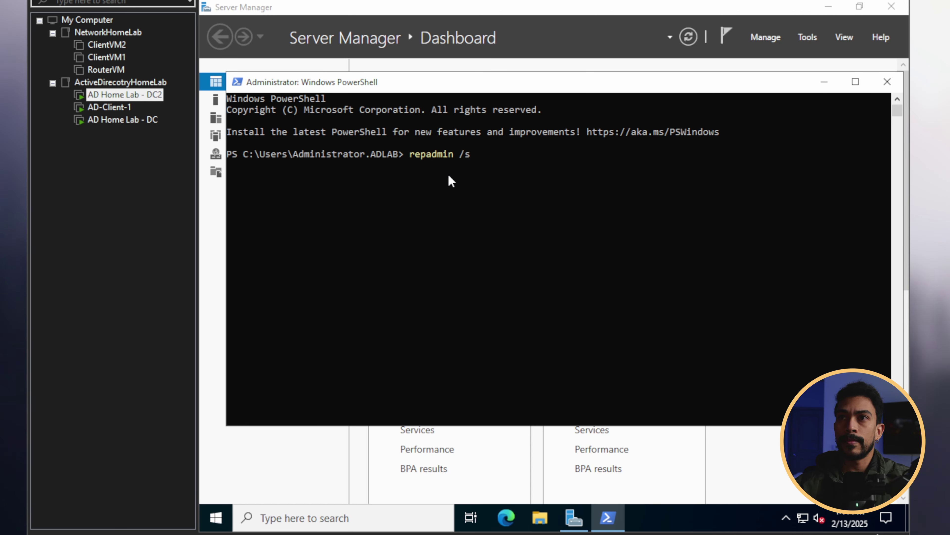
{"action": "type", "text": "howrepl"}
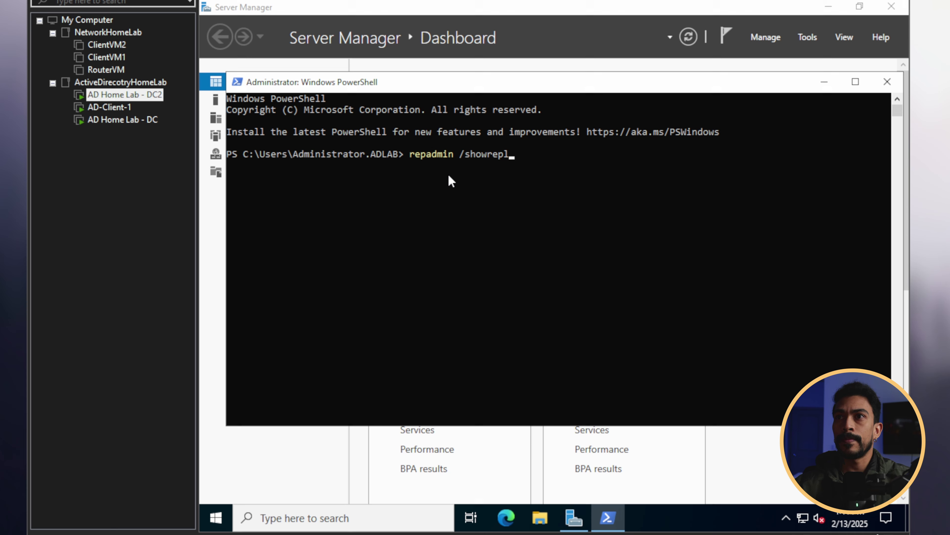
{"action": "key", "text": "Return"}
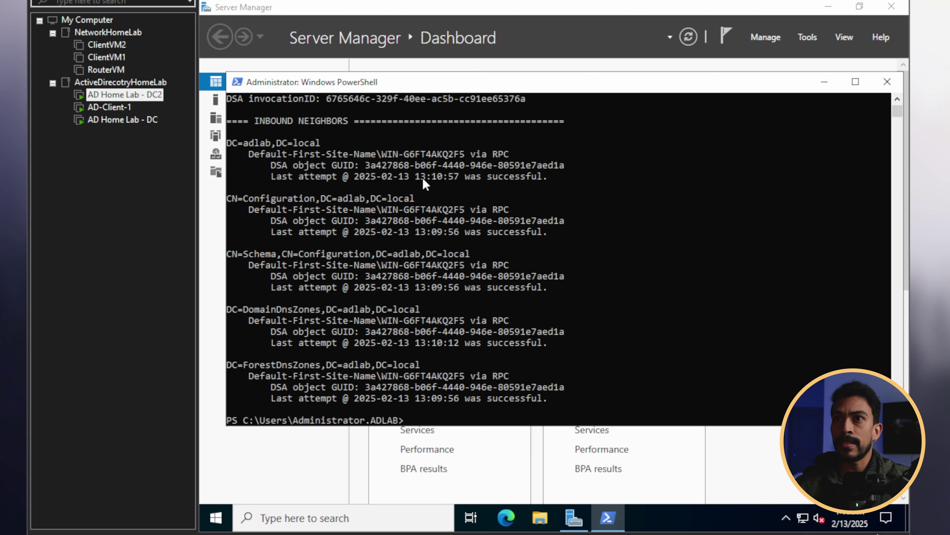
{"action": "left_click_drag", "start_coordinate": [462, 179], "coordinate": [559, 179]}
{"action": "scroll", "coordinate": [557, 181], "scroll_direction": "down", "scroll_amount": 1}
{"action": "left_click_drag", "start_coordinate": [384, 343], "coordinate": [462, 345]}
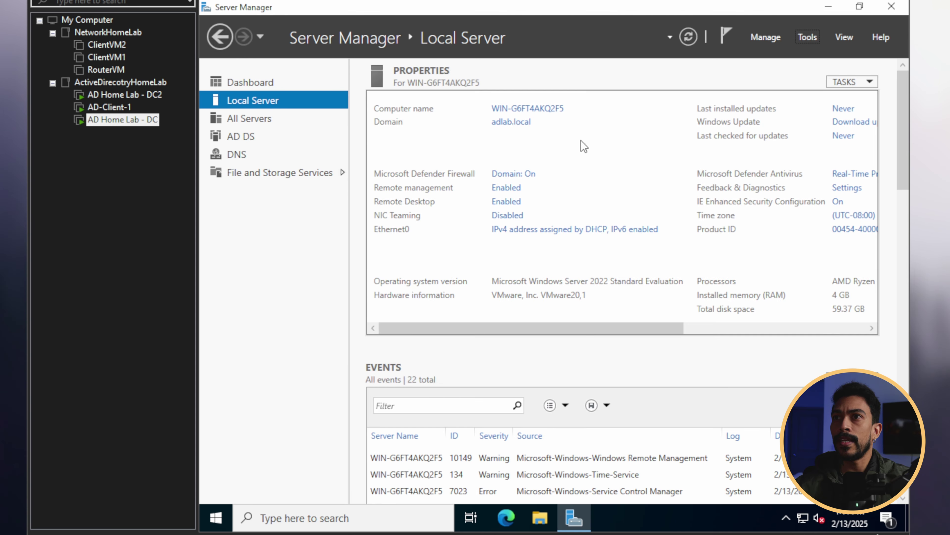
Step: Open the adlab.local Users container in Active Directory Users and Computers on DC2, maximized with a wider Name column
{"action": "left_click", "coordinate": [494, 109]}
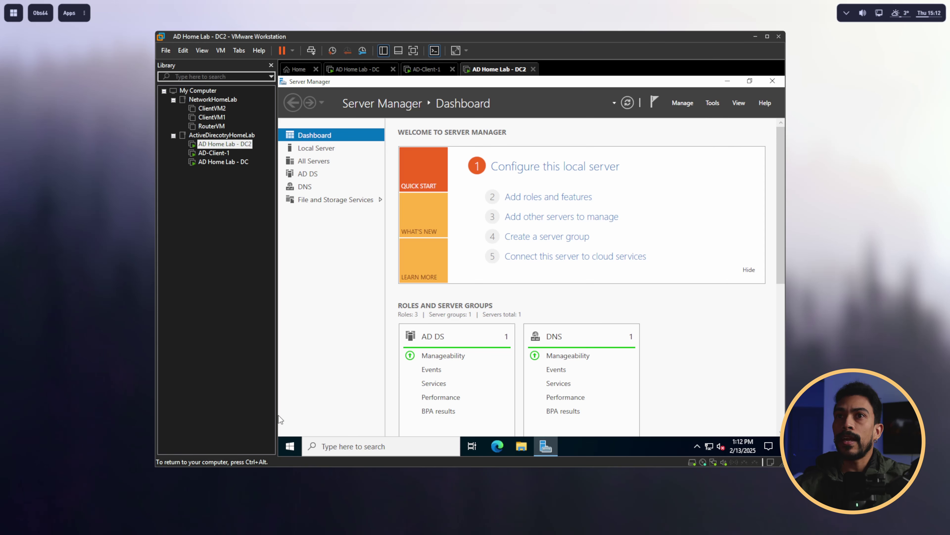
{"action": "left_click", "coordinate": [711, 104]}
{"action": "left_click", "coordinate": [710, 103]}
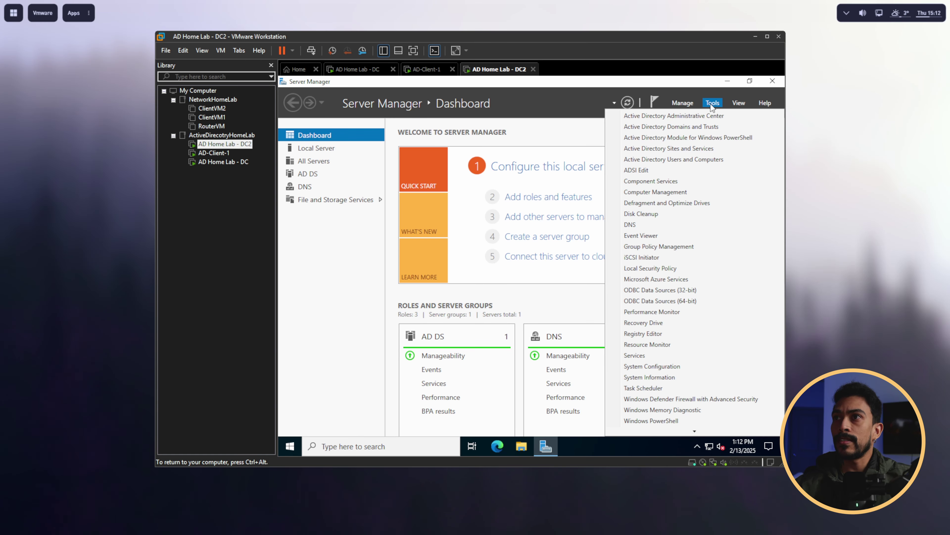
{"action": "left_click", "coordinate": [689, 160]}
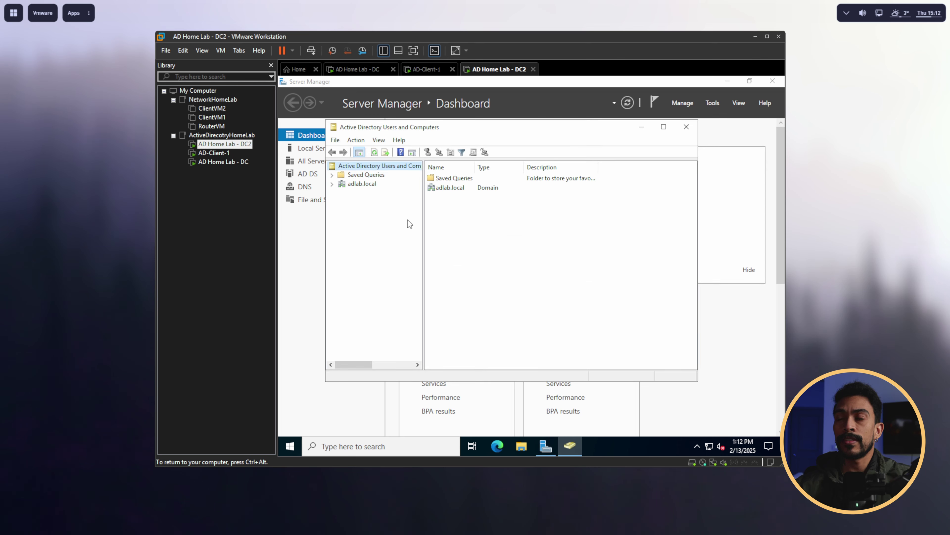
{"action": "left_click", "coordinate": [355, 185]}
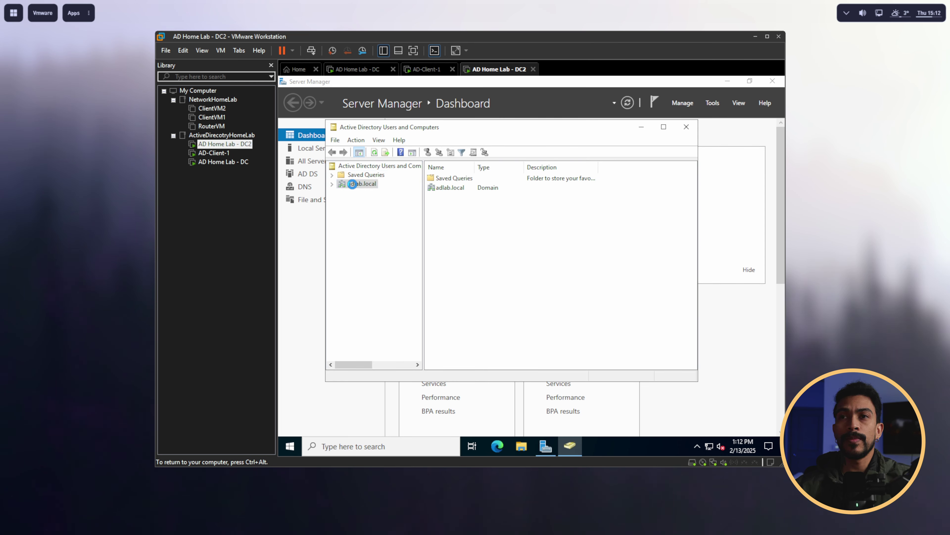
{"action": "left_click", "coordinate": [332, 184]}
{"action": "left_click", "coordinate": [363, 237]}
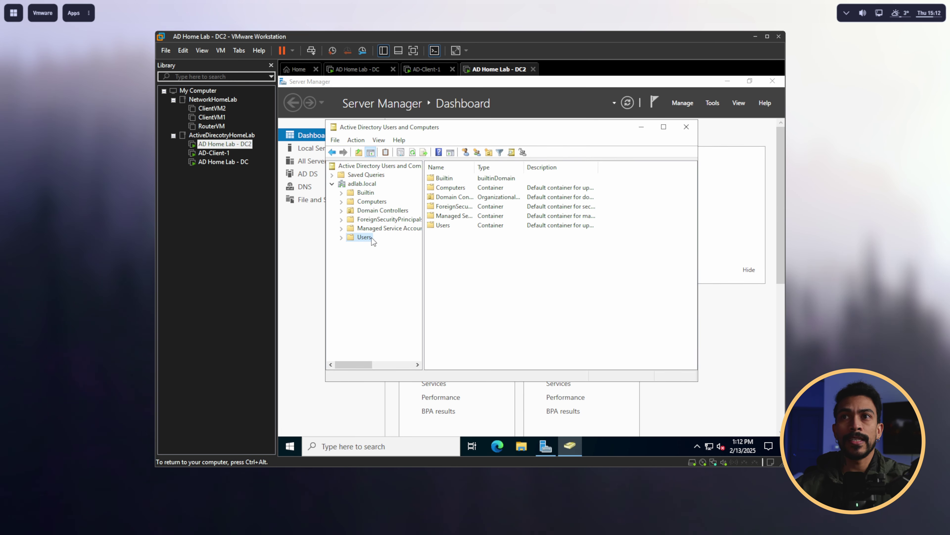
{"action": "scroll", "coordinate": [482, 322], "scroll_direction": "down", "scroll_amount": 1}
{"action": "left_click", "coordinate": [462, 310]}
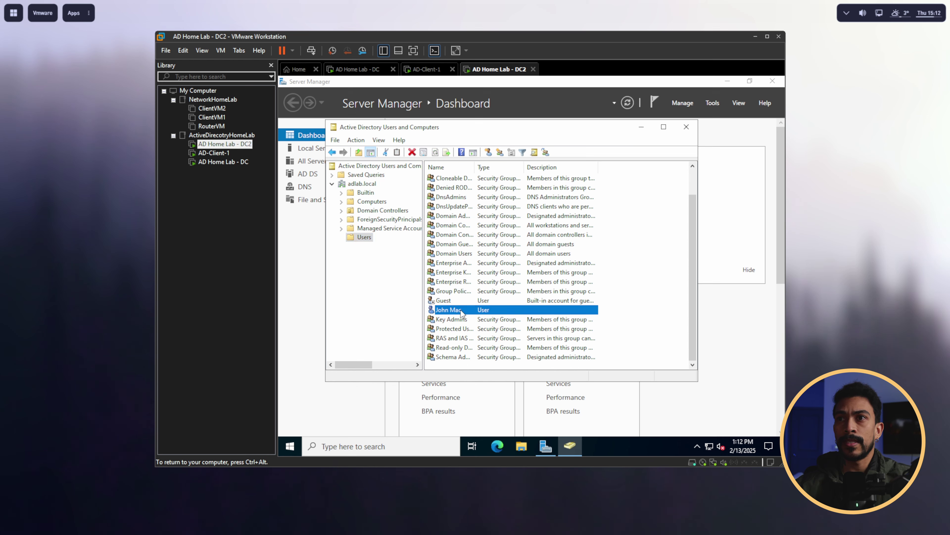
{"action": "left_click", "coordinate": [662, 128]}
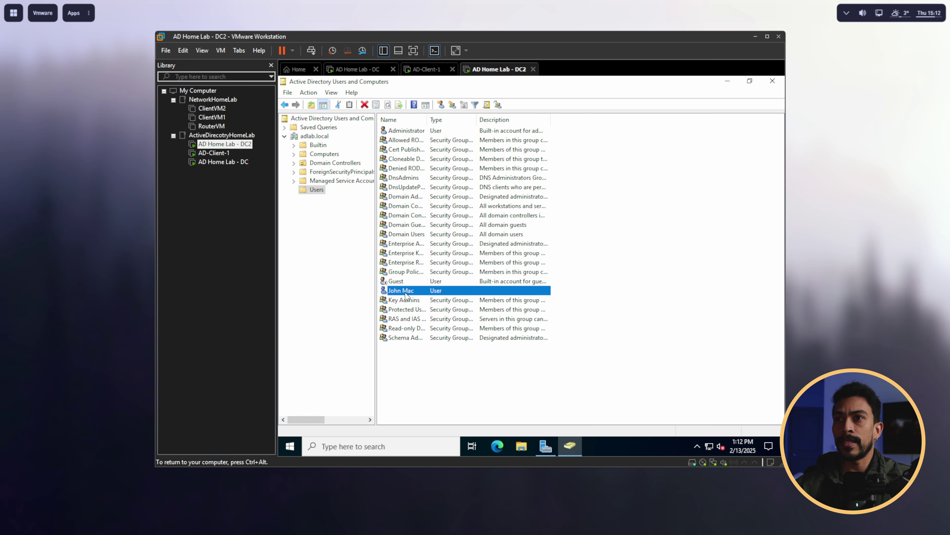
{"action": "left_click_drag", "start_coordinate": [427, 120], "coordinate": [454, 121]}
Step: Run nslookup adlab.local and highlight the 192.168.1.190 and 192.168.1.191 addresses
{"action": "left_click", "coordinate": [416, 446]}
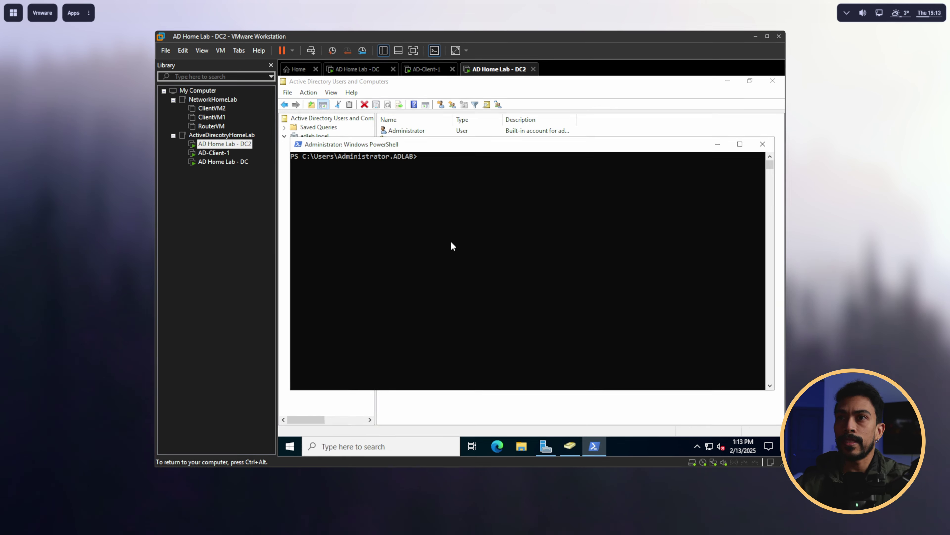
{"action": "type", "text": "nsloo"}
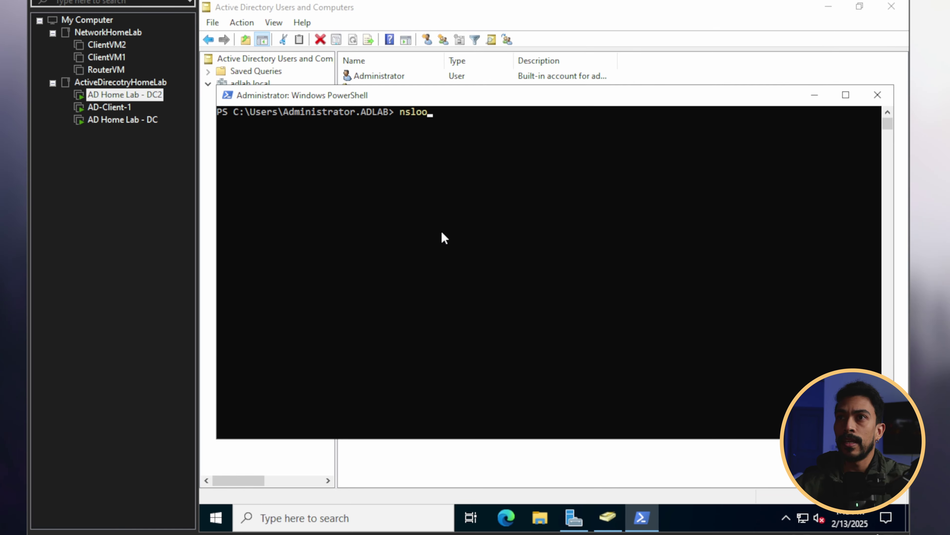
{"action": "type", "text": "kup a"}
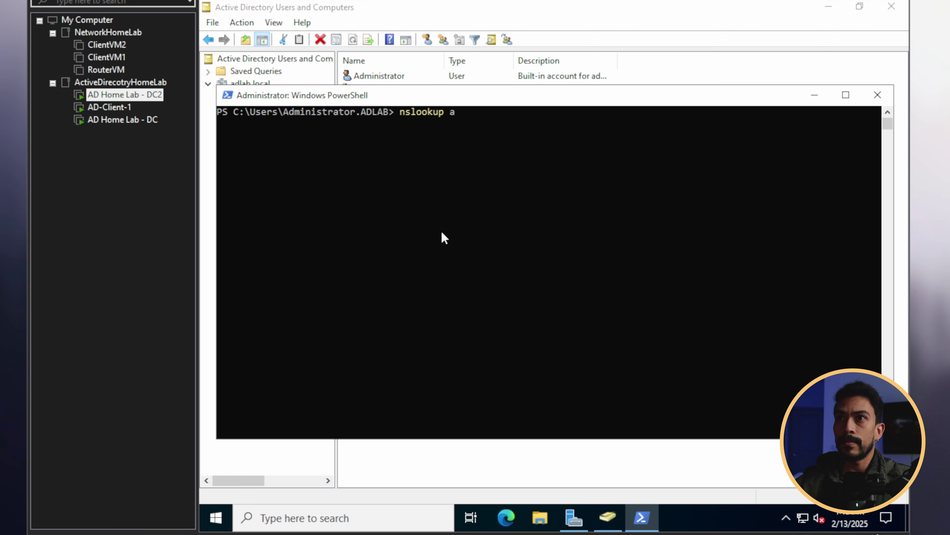
{"action": "type", "text": "dla"}
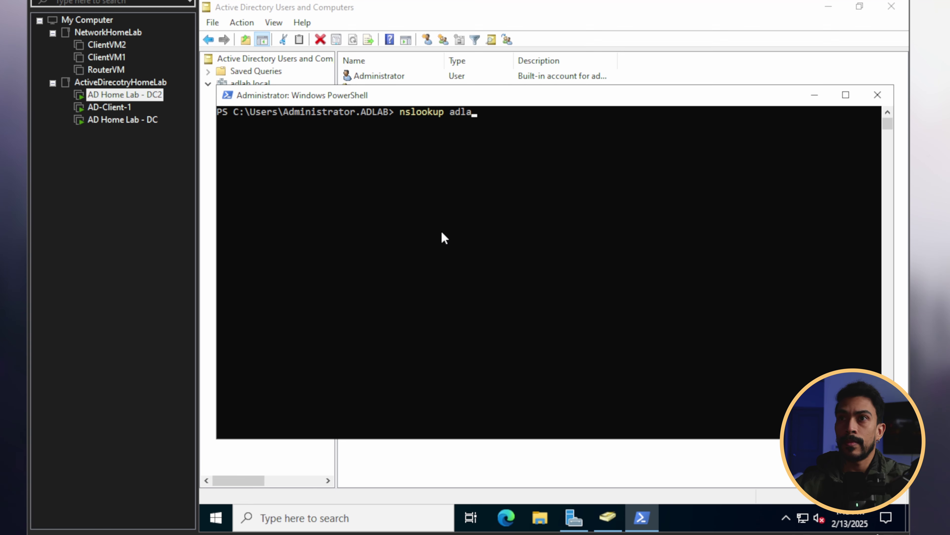
{"action": "type", "text": "b.local"}
{"action": "key", "text": "Return"}
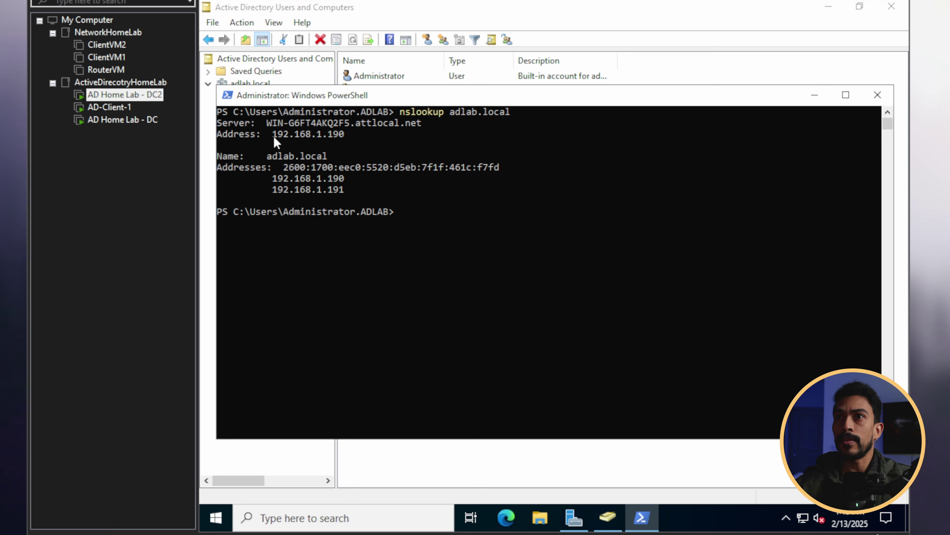
{"action": "left_click_drag", "start_coordinate": [266, 123], "coordinate": [318, 125]}
{"action": "left_click", "coordinate": [358, 134]}
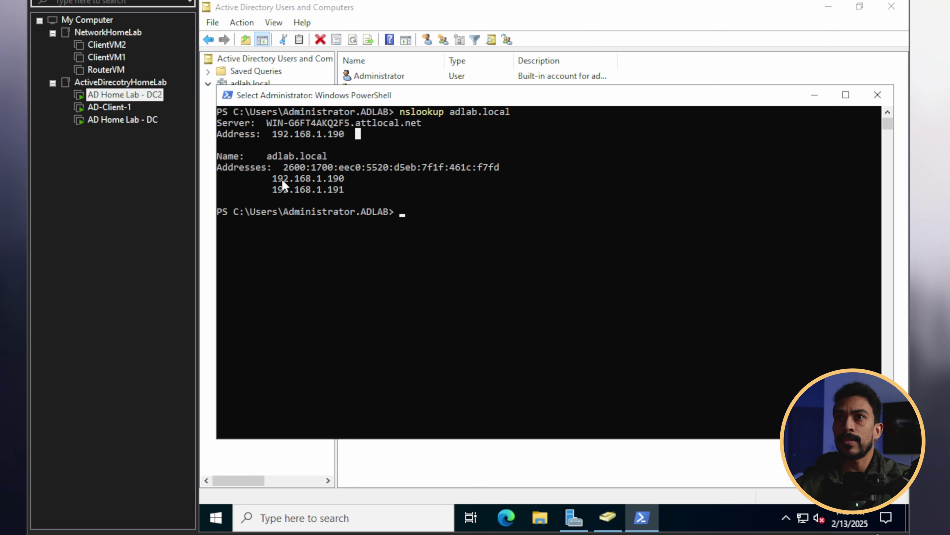
{"action": "left_click_drag", "start_coordinate": [276, 178], "coordinate": [340, 176]}
{"action": "left_click", "coordinate": [341, 189]}
{"action": "left_click_drag", "start_coordinate": [274, 180], "coordinate": [344, 180]}
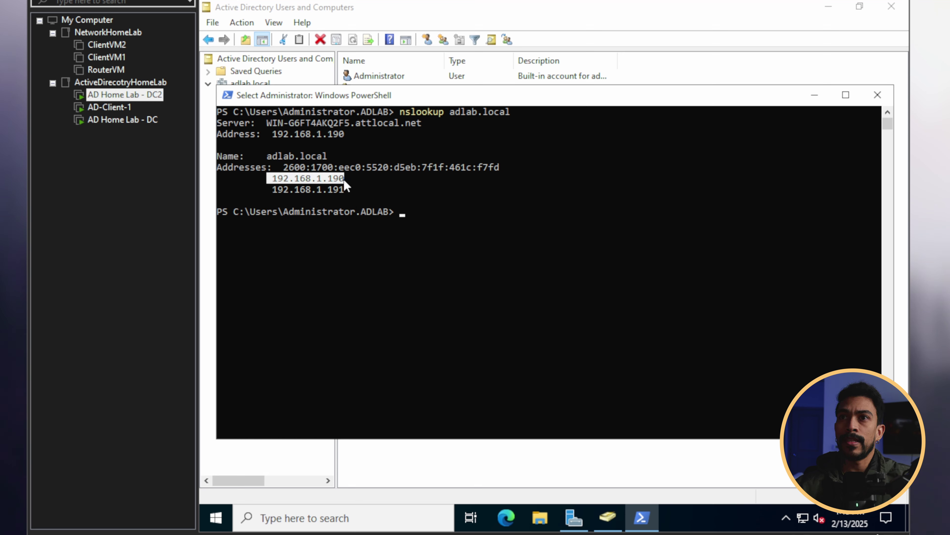
{"action": "left_click_drag", "start_coordinate": [269, 189], "coordinate": [343, 190]}
{"action": "left_click", "coordinate": [342, 189]}
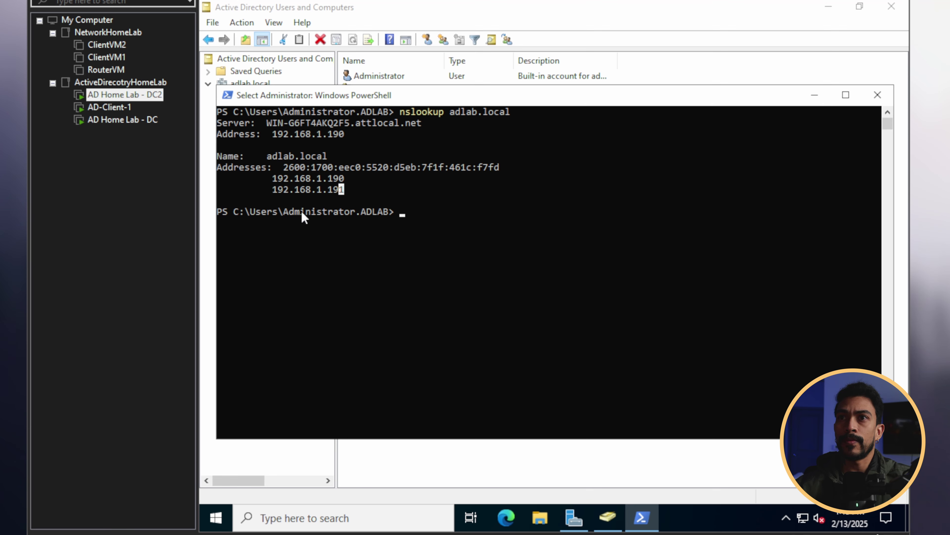
{"action": "left_click", "coordinate": [369, 233]}
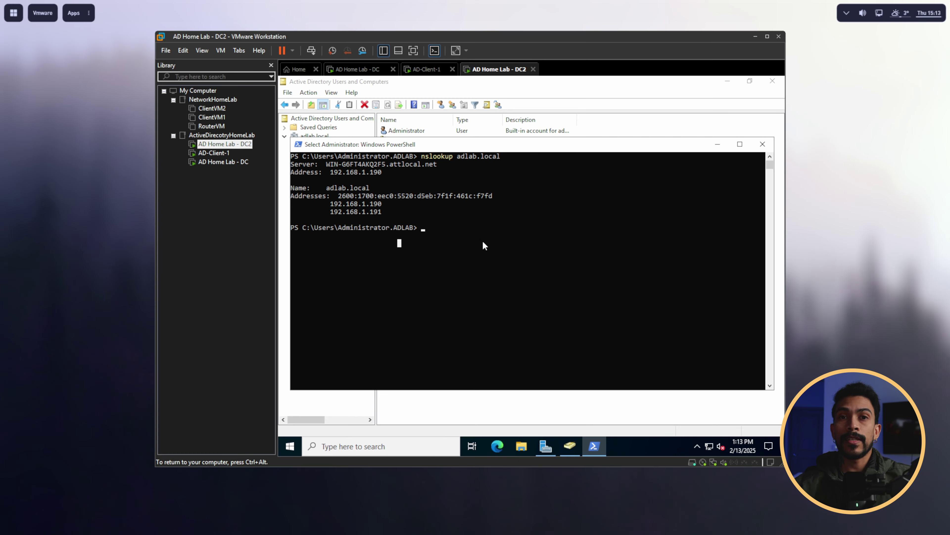
Step: Clear the console with cls and close the PowerShell window
{"action": "left_click", "coordinate": [470, 251]}
{"action": "key", "text": "Escape"}
{"action": "type", "text": "cls"}
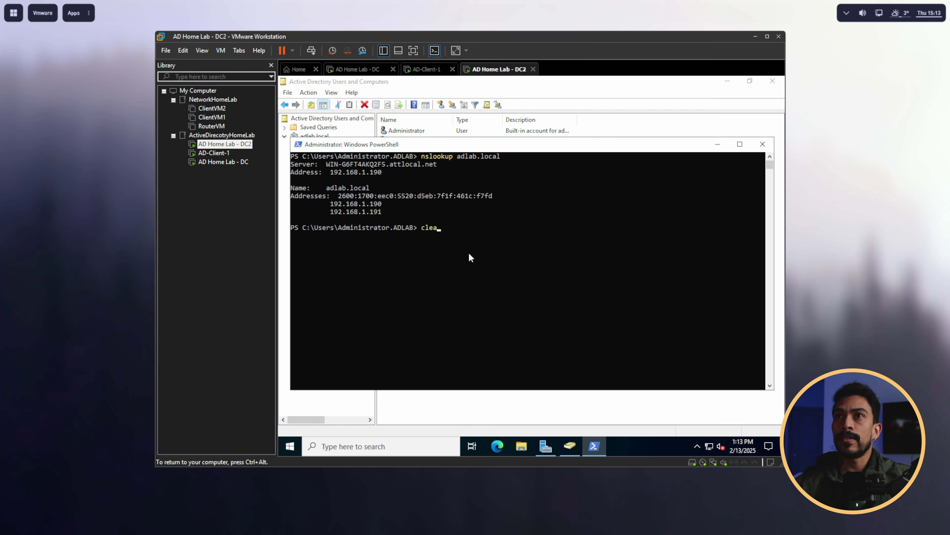
{"action": "key", "text": "Return"}
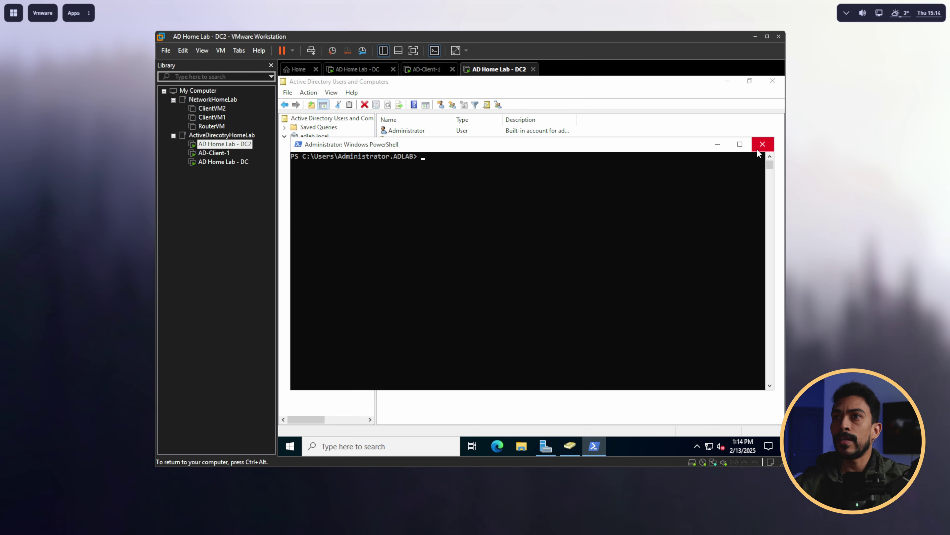
{"action": "left_click", "coordinate": [757, 149]}
Step: On the first DC, open Active Directory Users and Computers from the Tools menu
{"action": "left_click", "coordinate": [357, 69]}
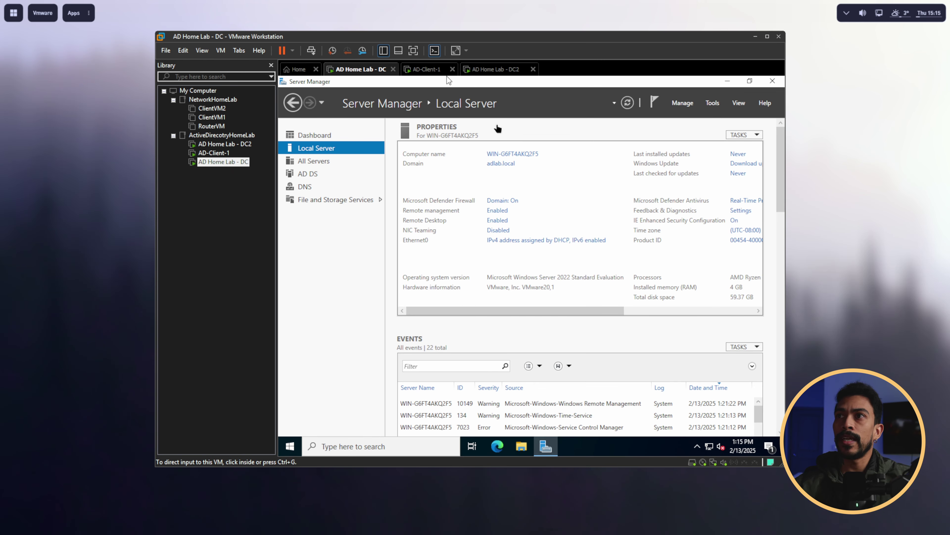
{"action": "left_click", "coordinate": [715, 105]}
{"action": "left_click", "coordinate": [716, 103]}
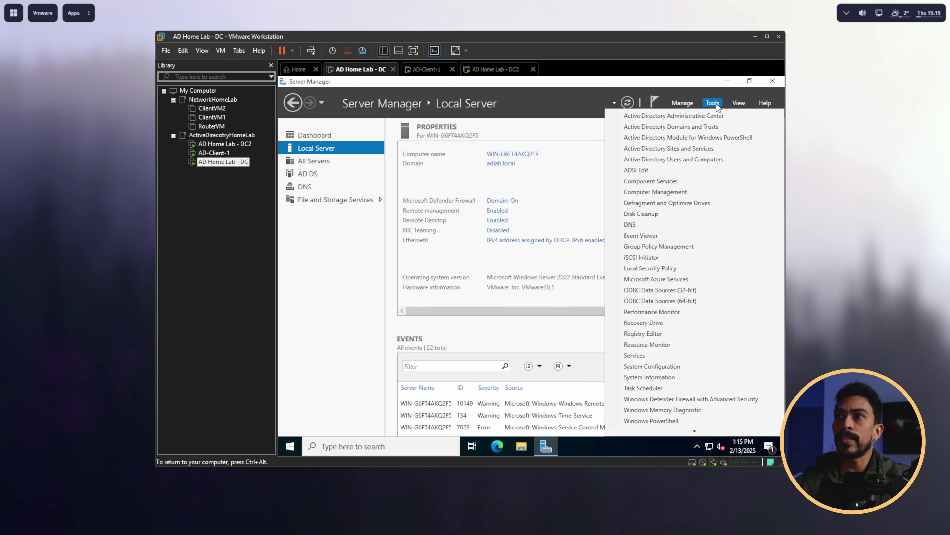
{"action": "left_click", "coordinate": [693, 160]}
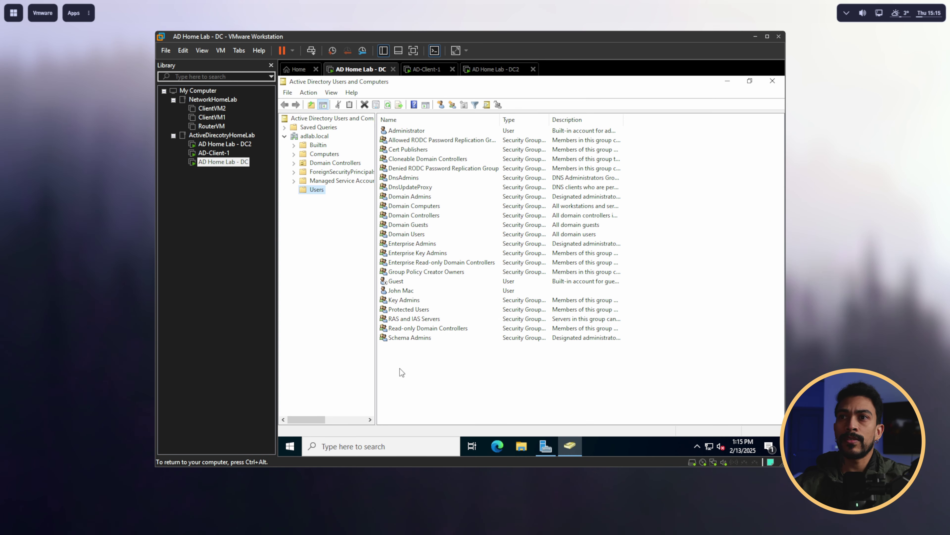
Step: Create the user Test User with logon name tuser in the Users container
{"action": "right_click", "coordinate": [405, 354]}
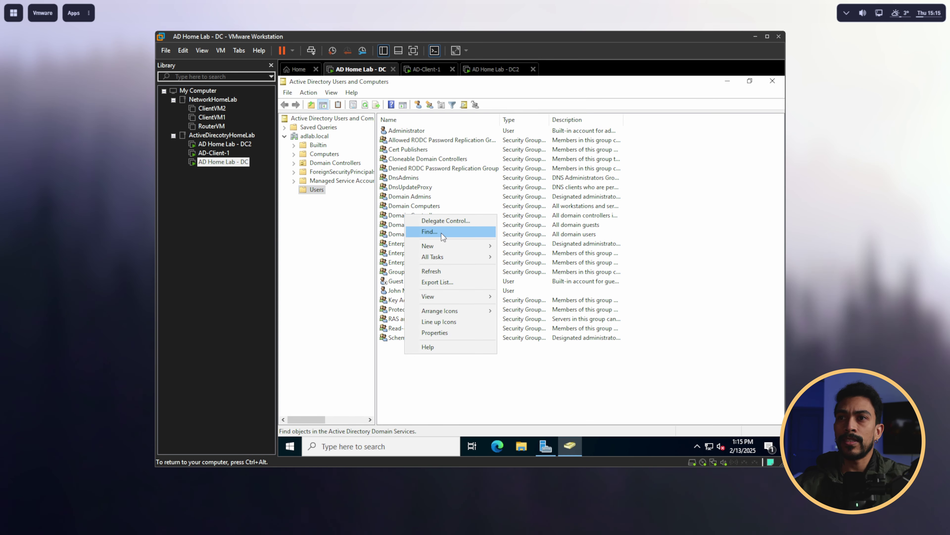
{"action": "mouse_move", "coordinate": [468, 245]}
{"action": "left_click", "coordinate": [530, 355]}
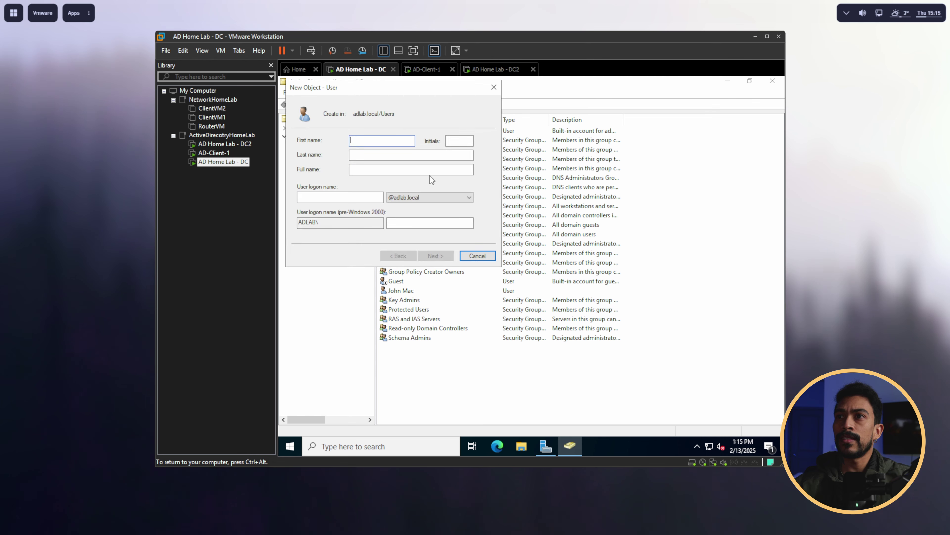
{"action": "left_click_drag", "start_coordinate": [401, 92], "coordinate": [525, 169]}
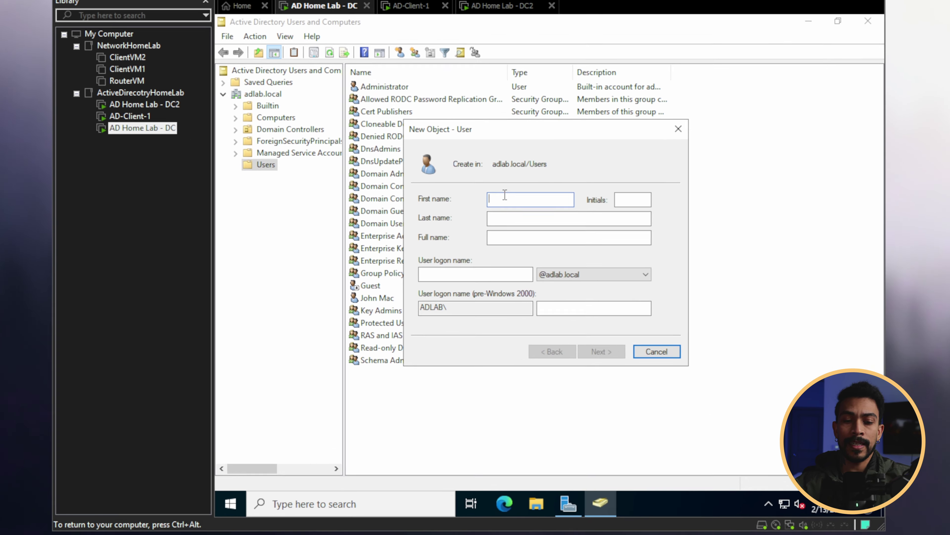
{"action": "type", "text": "Test"}
{"action": "left_click", "coordinate": [504, 217]}
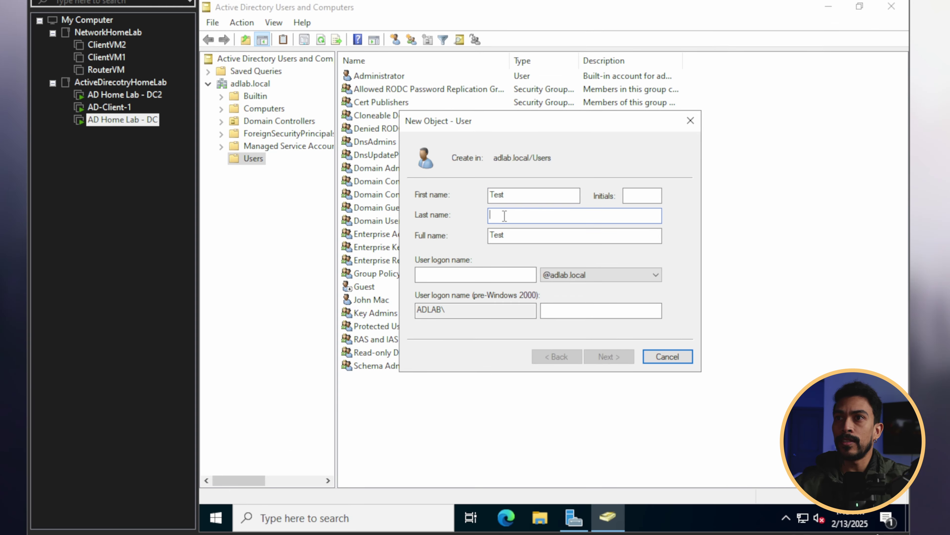
{"action": "type", "text": "User"}
{"action": "key", "text": "Tab"}
{"action": "key", "text": "Tab"}
{"action": "type", "text": "tuser"}
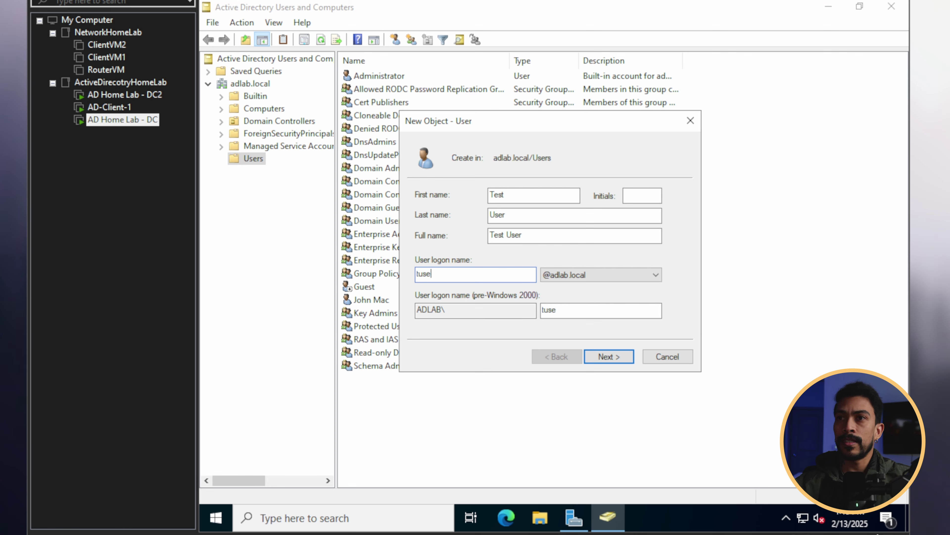
{"action": "left_click", "coordinate": [596, 354]}
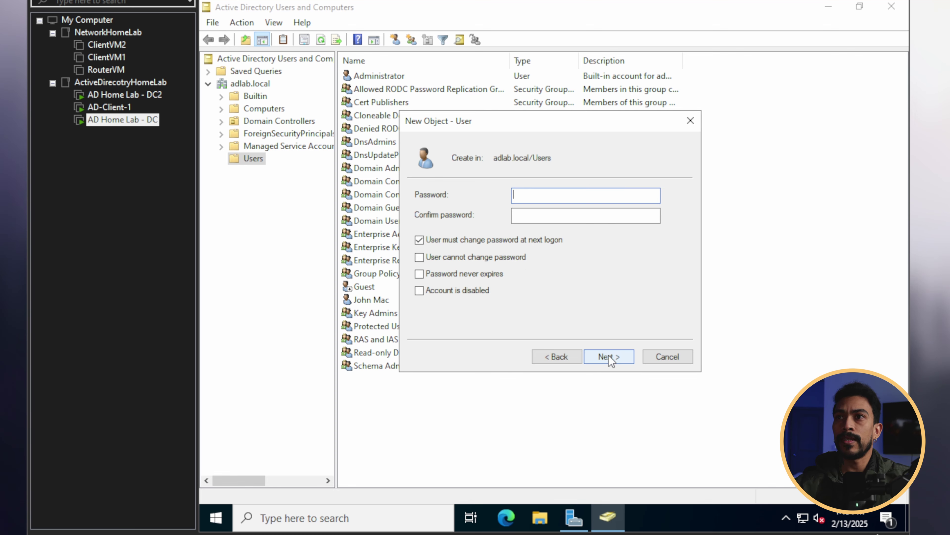
{"action": "left_click", "coordinate": [558, 194]}
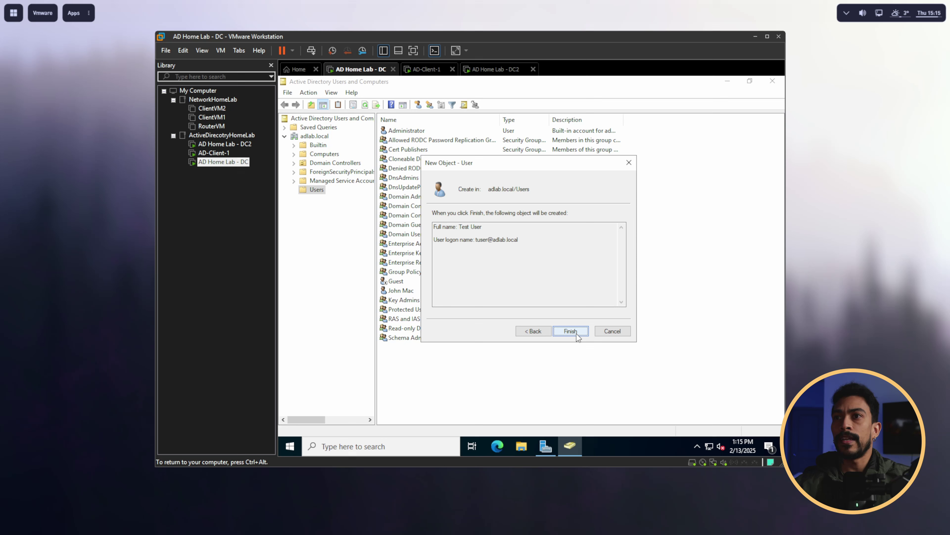
{"action": "left_click", "coordinate": [570, 331]}
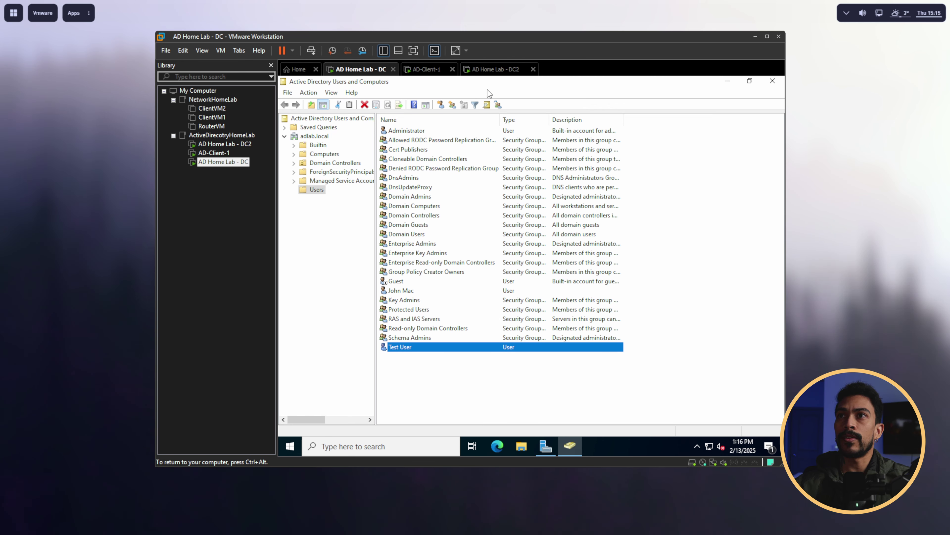
Step: Refresh Active Directory Users and Computers on DC2 to confirm Test User appears in Users
{"action": "left_click", "coordinate": [488, 71]}
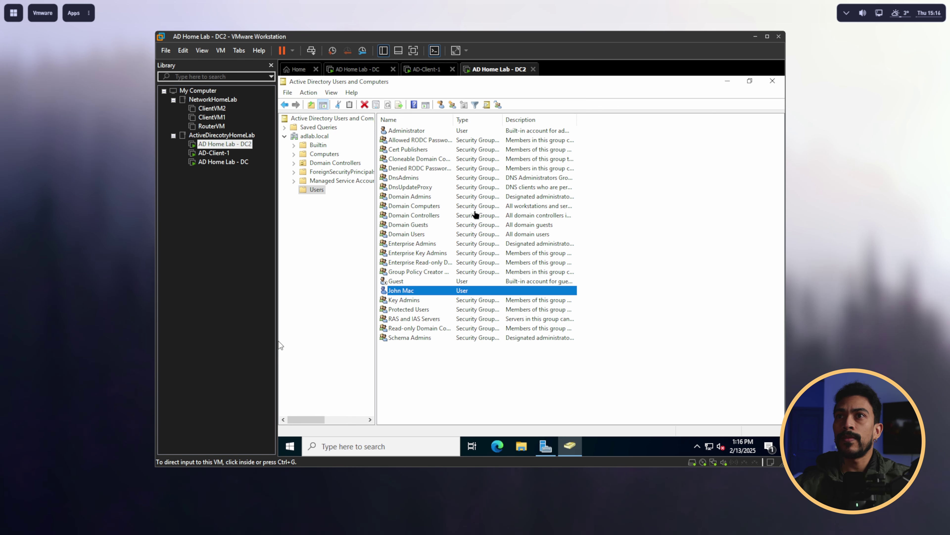
{"action": "right_click", "coordinate": [316, 136]}
{"action": "left_click", "coordinate": [388, 105]}
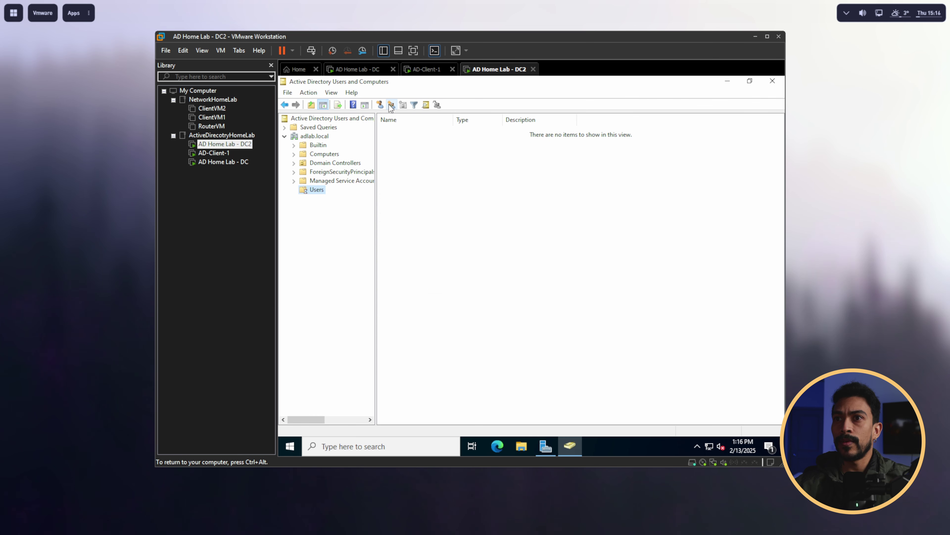
{"action": "left_click", "coordinate": [414, 348]}
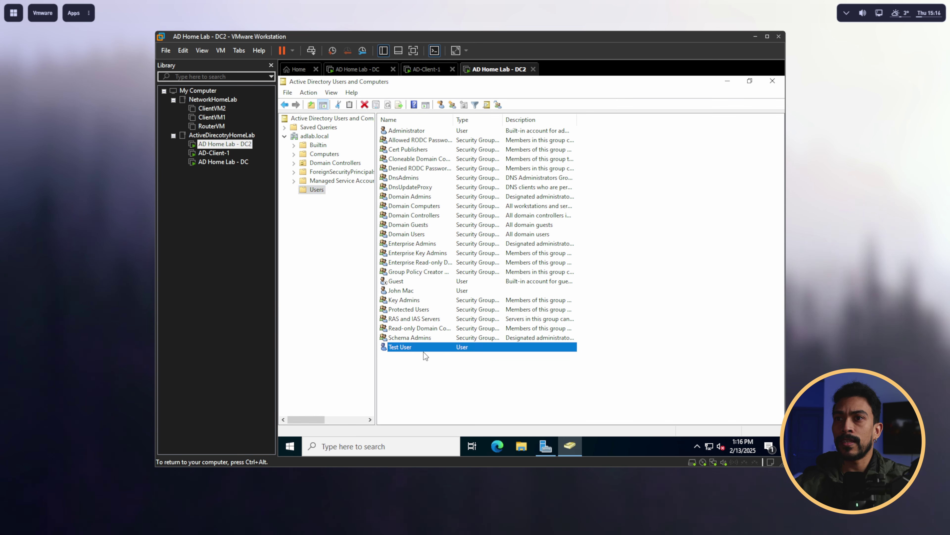
{"action": "left_click", "coordinate": [423, 353]}
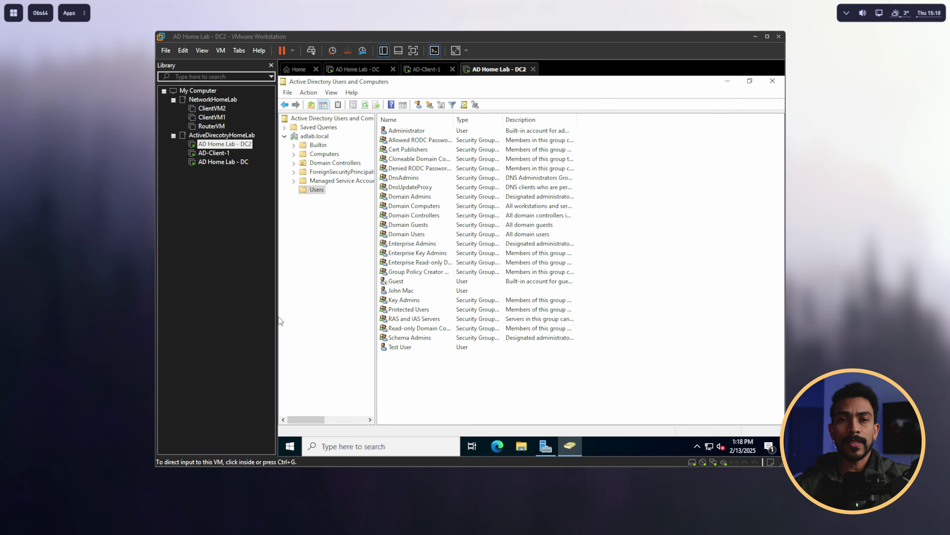
Step: On the first DC, close ADUC and open Group Policy Management expanded to the adlab.local domain
{"action": "left_click", "coordinate": [355, 71]}
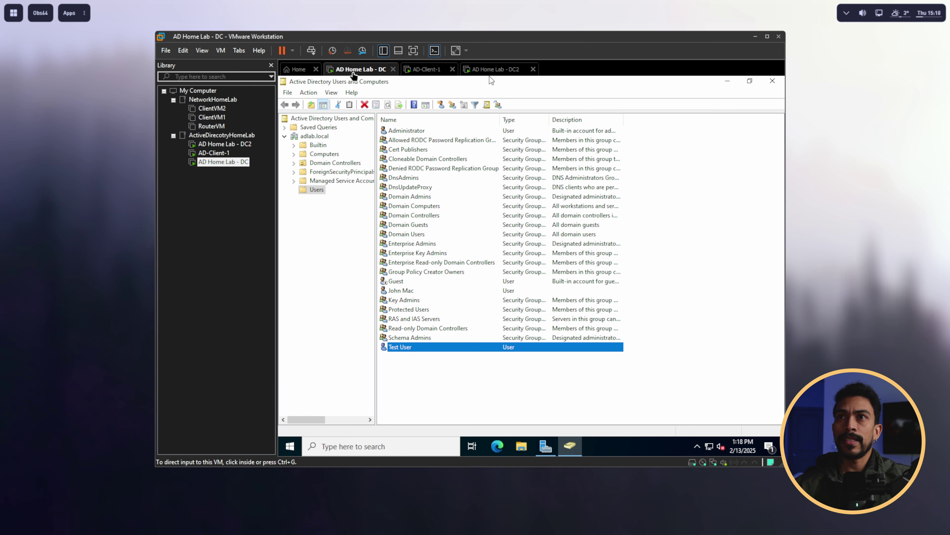
{"action": "left_click", "coordinate": [773, 80]}
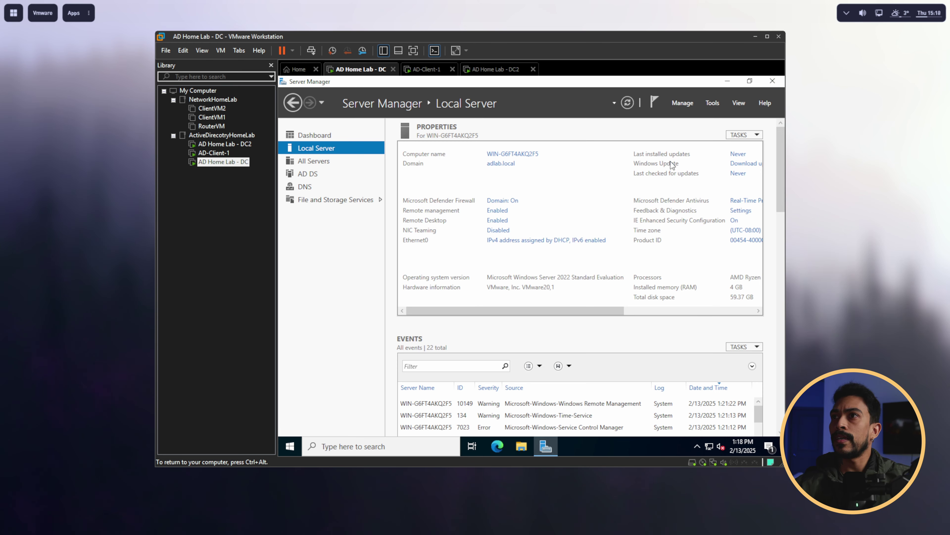
{"action": "left_click", "coordinate": [711, 106]}
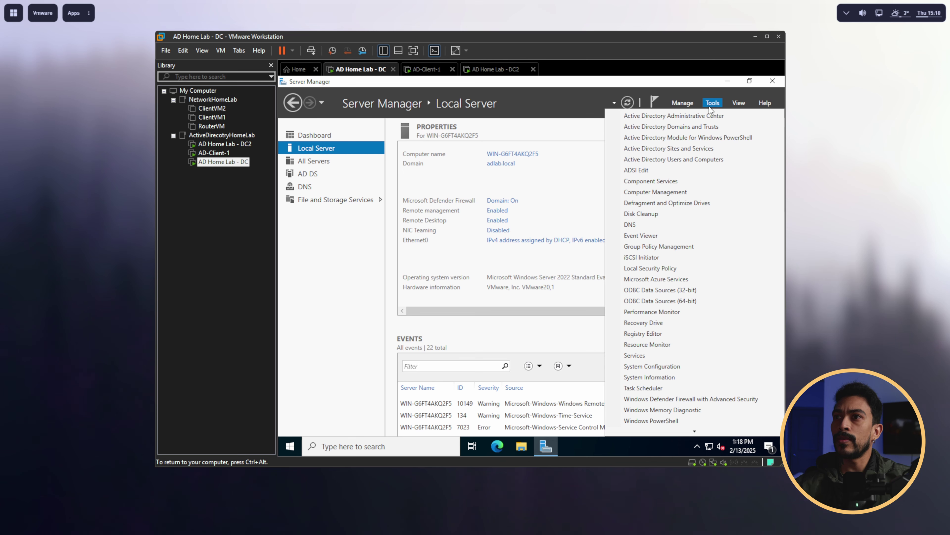
{"action": "left_click", "coordinate": [672, 246]}
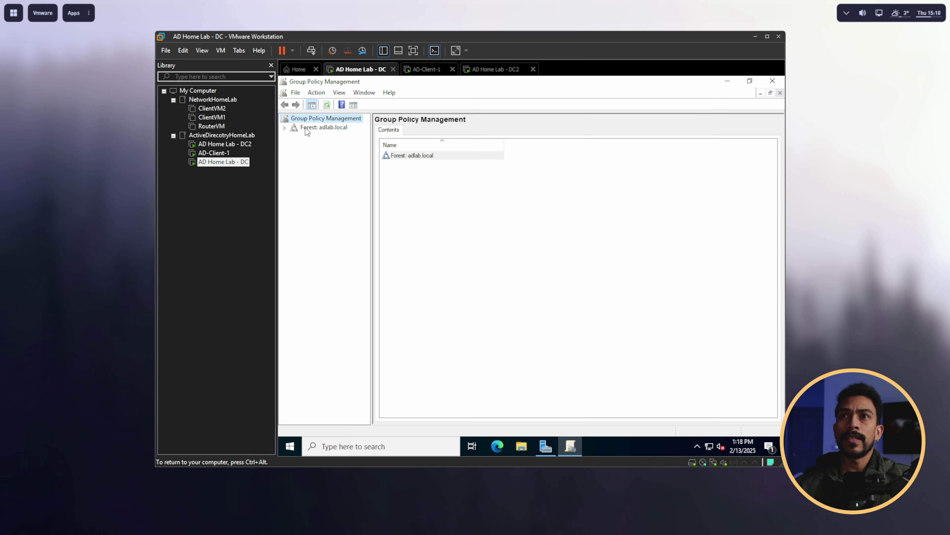
{"action": "left_click", "coordinate": [305, 129]}
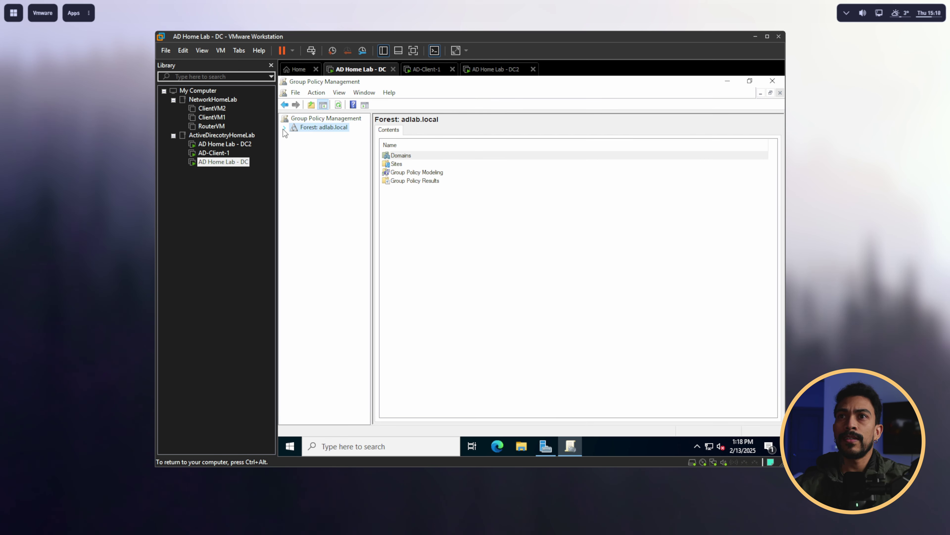
{"action": "left_click", "coordinate": [284, 128]}
{"action": "double_click", "coordinate": [307, 137]}
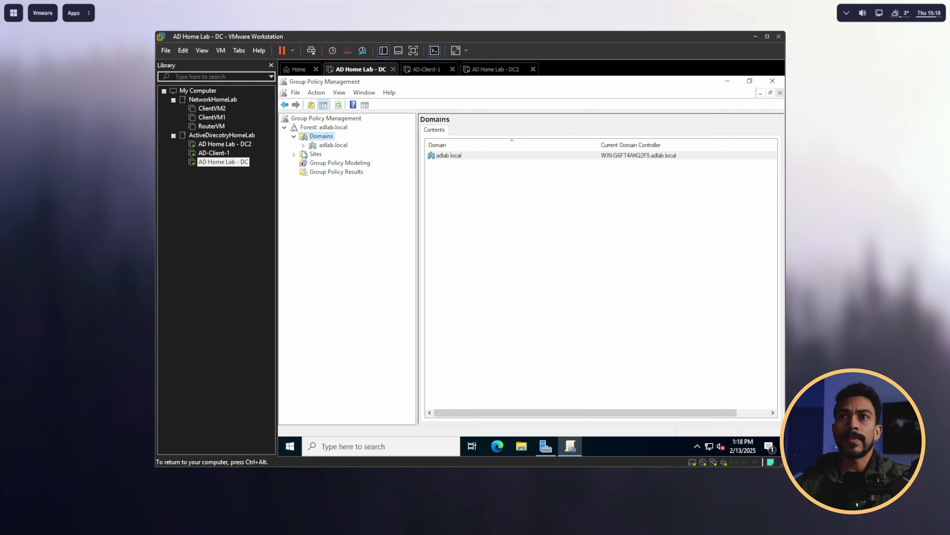
{"action": "left_click", "coordinate": [318, 146]}
{"action": "left_click", "coordinate": [303, 146]}
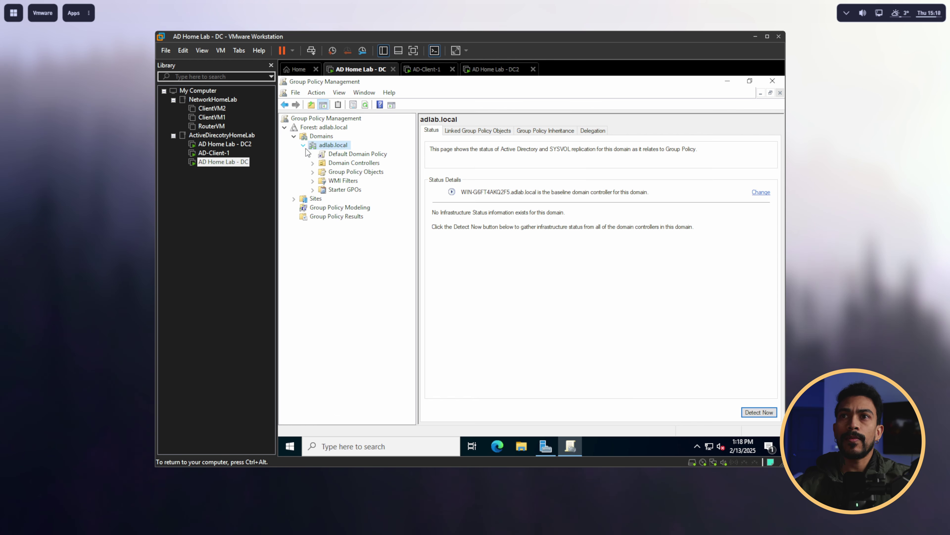
Step: Create a new GPO named Test-GPO in the adlab.local domain
{"action": "right_click", "coordinate": [332, 149]}
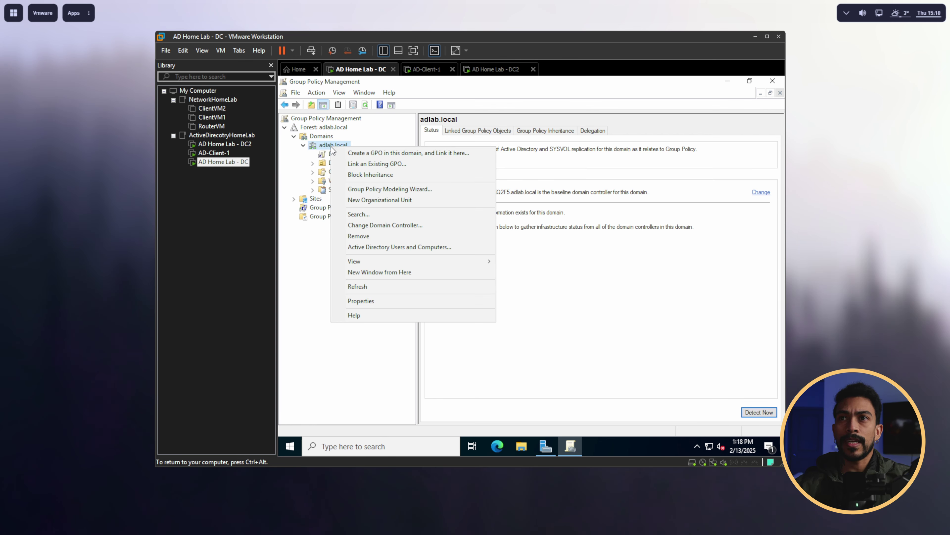
{"action": "left_click", "coordinate": [372, 153]}
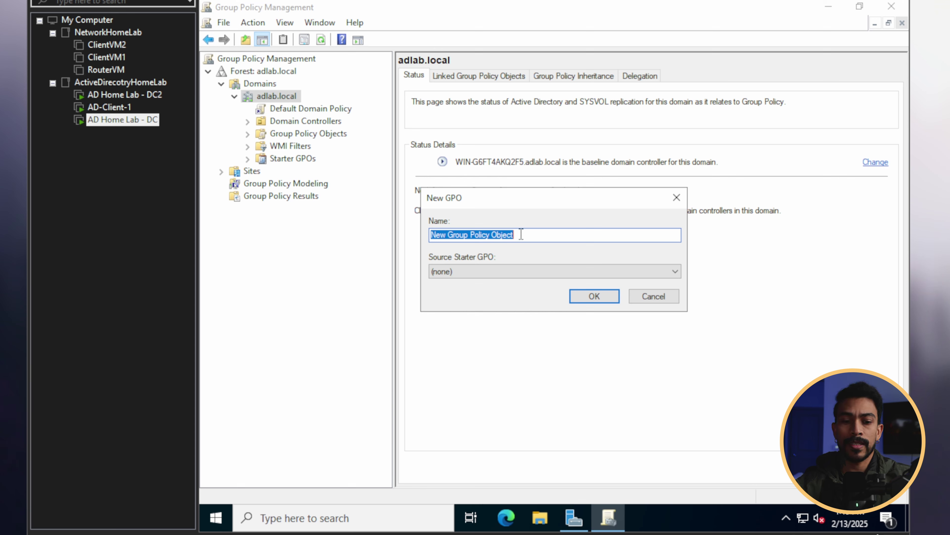
{"action": "type", "text": "Test"}
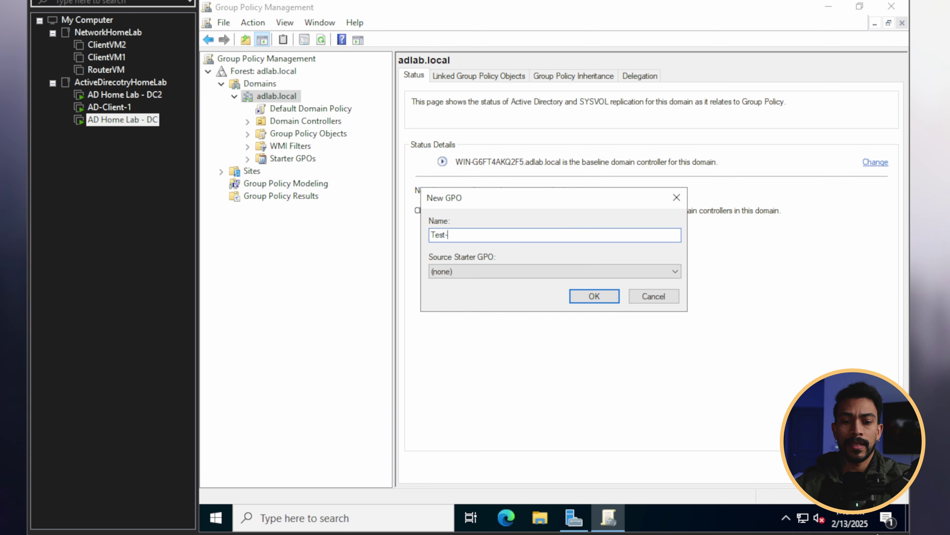
{"action": "type", "text": "-GPO"}
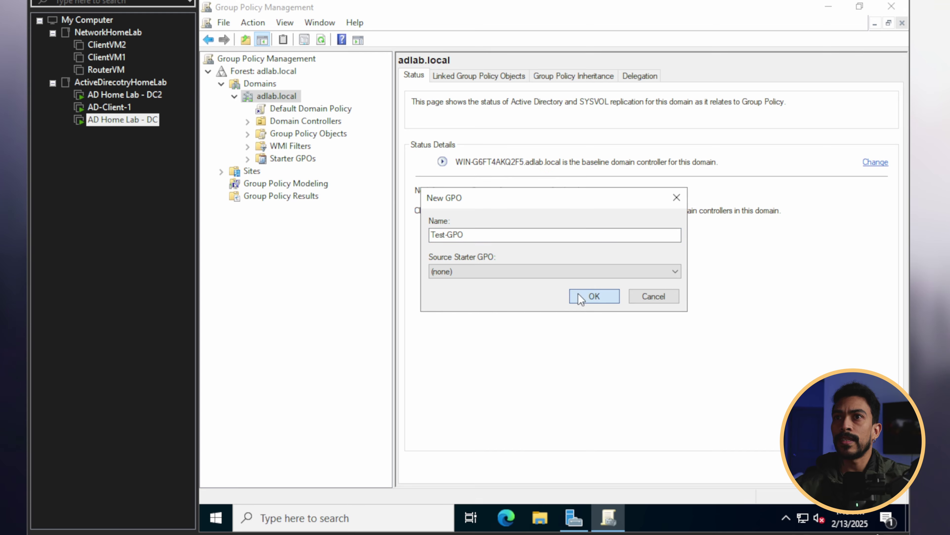
{"action": "left_click", "coordinate": [581, 297]}
{"action": "left_click", "coordinate": [713, 103]}
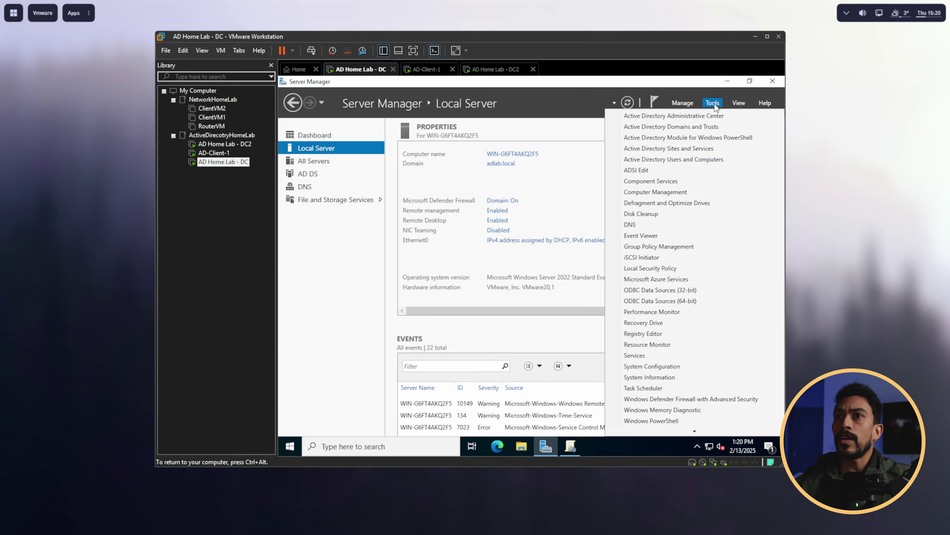
Step: Create the TestOU organizational unit under adlab.local in Active Directory Users and Computers, then view Users
{"action": "left_click", "coordinate": [692, 160]}
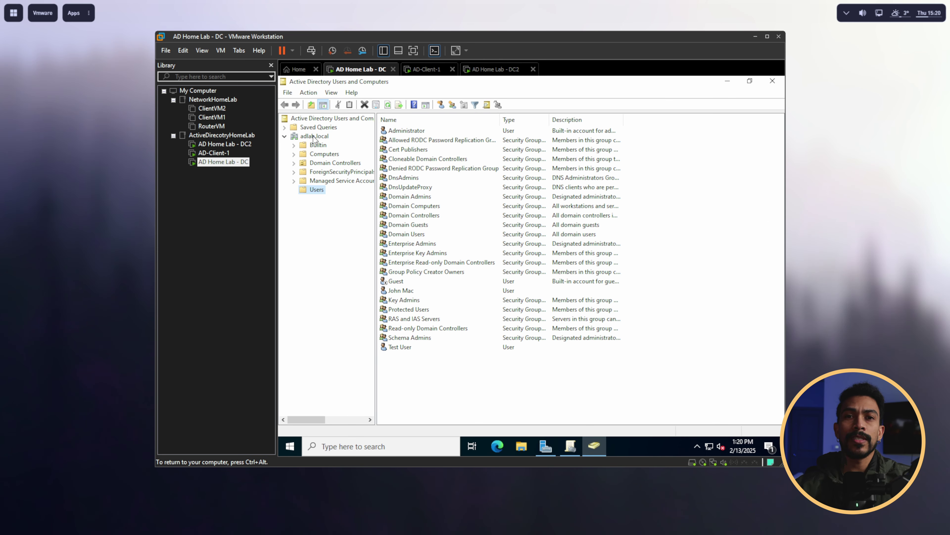
{"action": "right_click", "coordinate": [314, 137]}
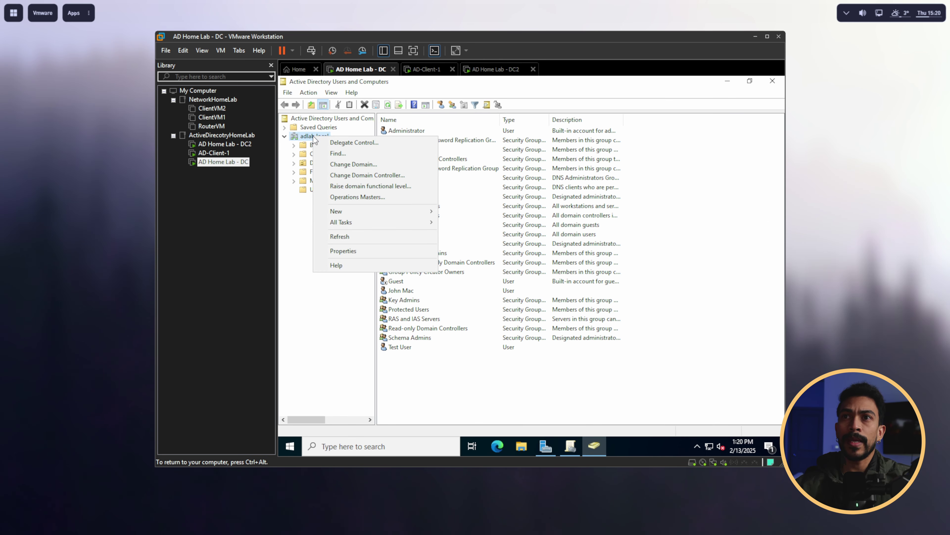
{"action": "mouse_move", "coordinate": [345, 214]}
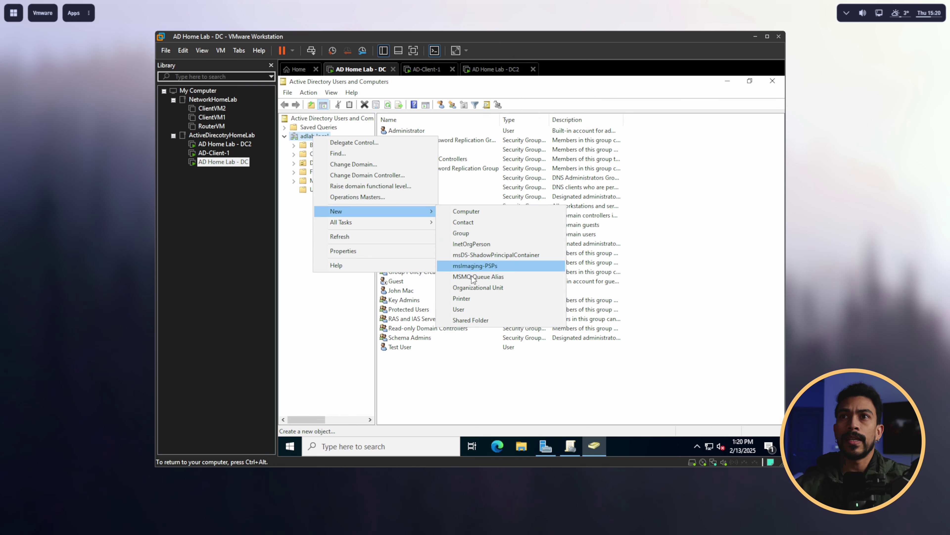
{"action": "left_click", "coordinate": [478, 287]}
{"action": "type", "text": "Te"}
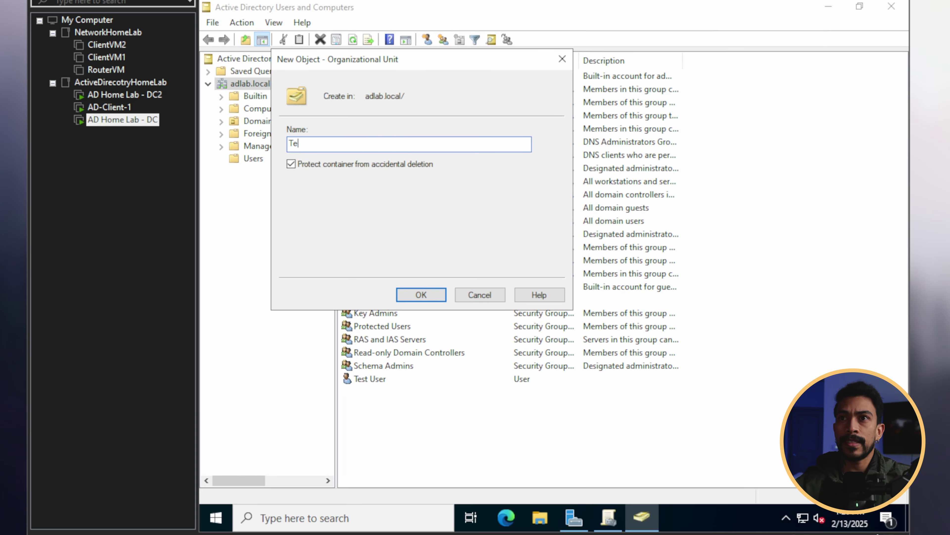
{"action": "type", "text": "stOU"}
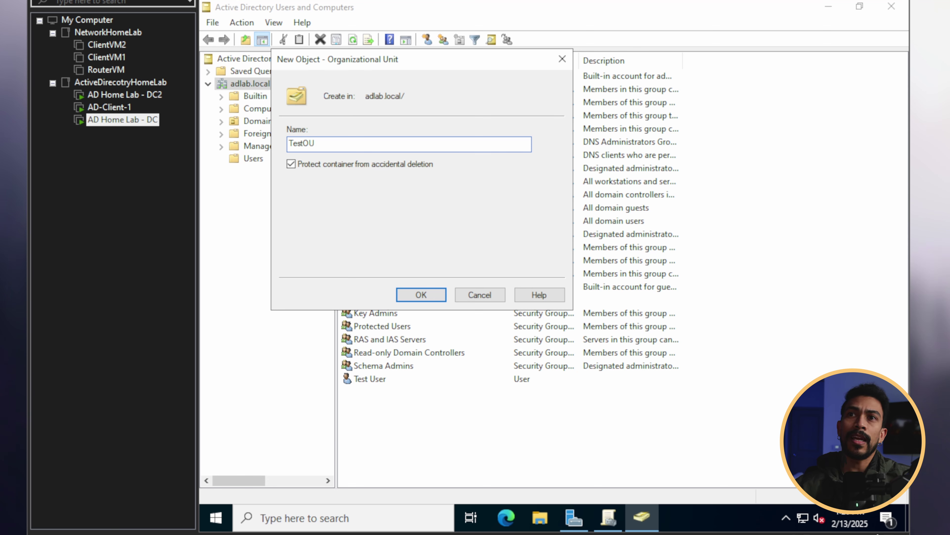
{"action": "left_click", "coordinate": [425, 295]}
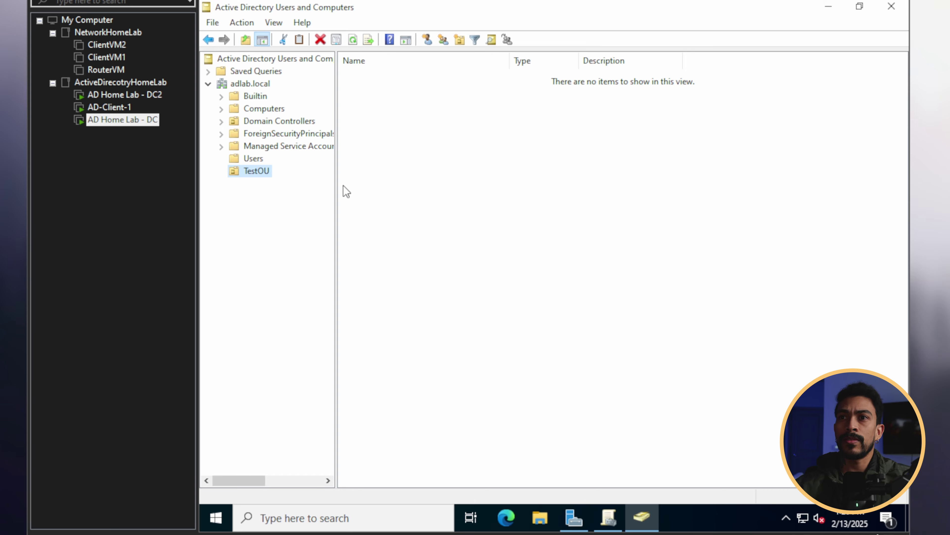
{"action": "left_click", "coordinate": [253, 158]}
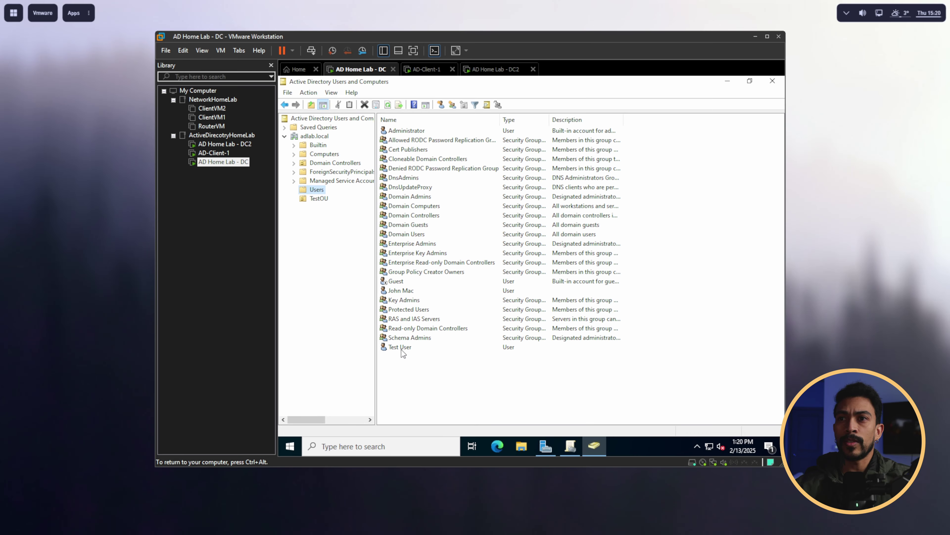
Step: Move the Test User account from Users into TestOU and open TestOU to confirm
{"action": "left_click", "coordinate": [401, 347]}
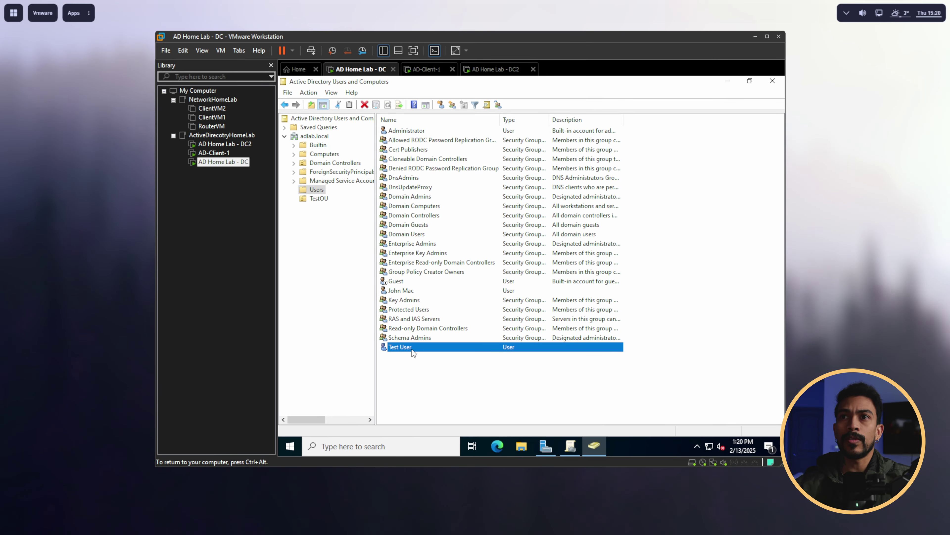
{"action": "right_click", "coordinate": [408, 347]}
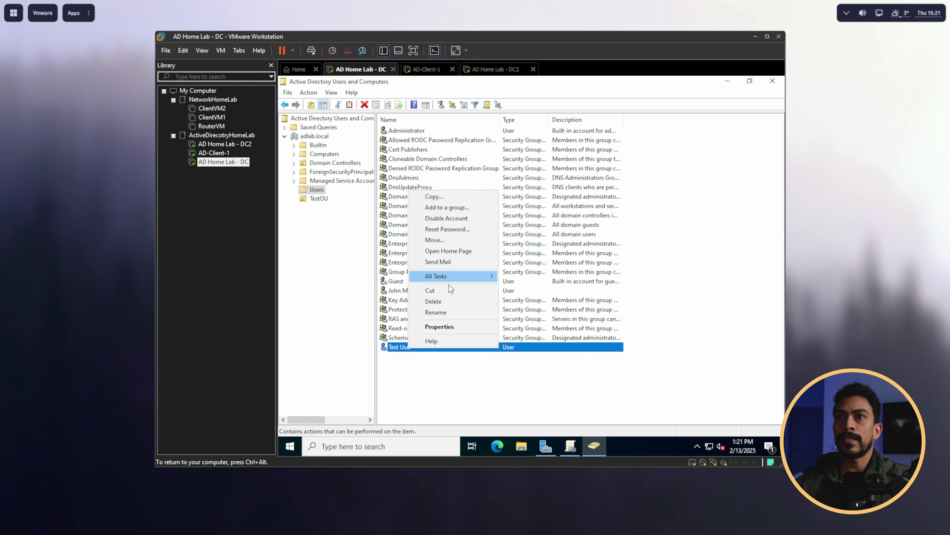
{"action": "left_click", "coordinate": [445, 241]}
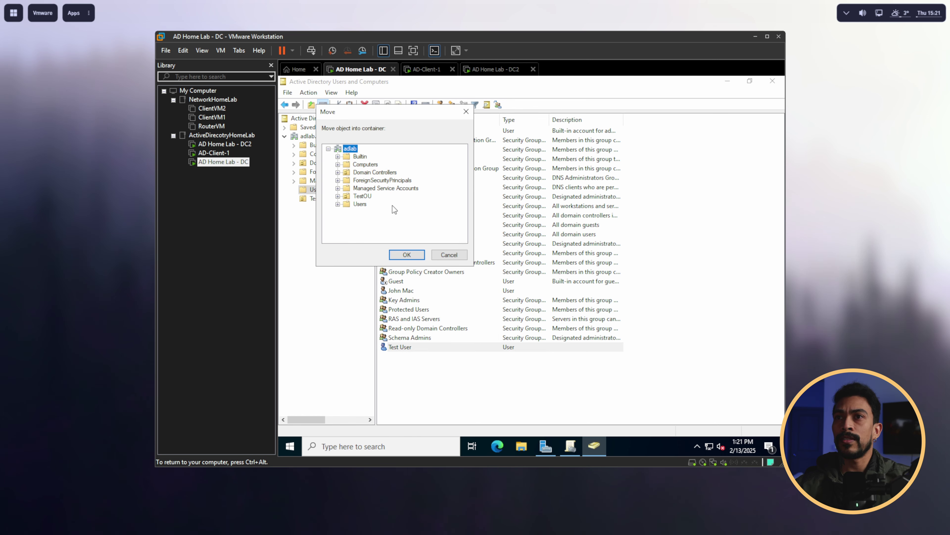
{"action": "left_click", "coordinate": [364, 204]}
{"action": "left_click", "coordinate": [406, 254]}
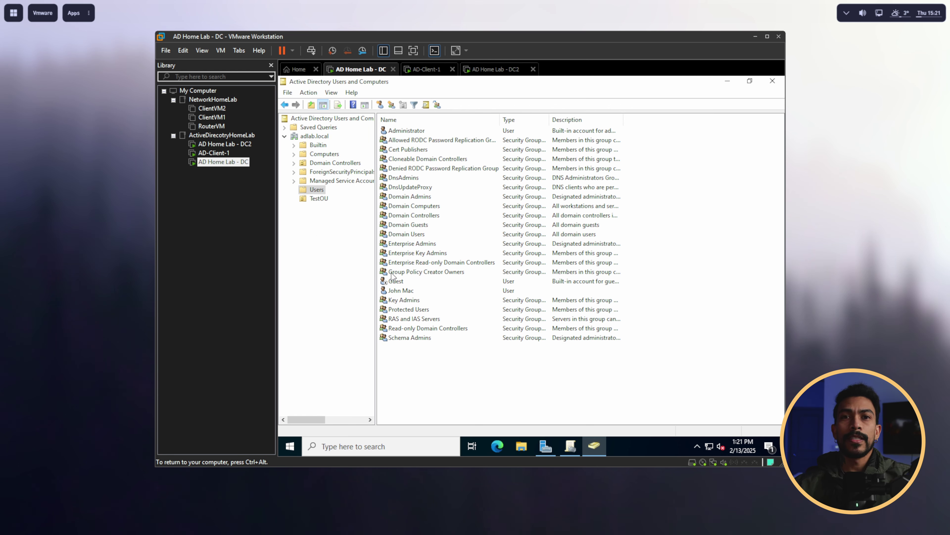
{"action": "left_click", "coordinate": [316, 199]}
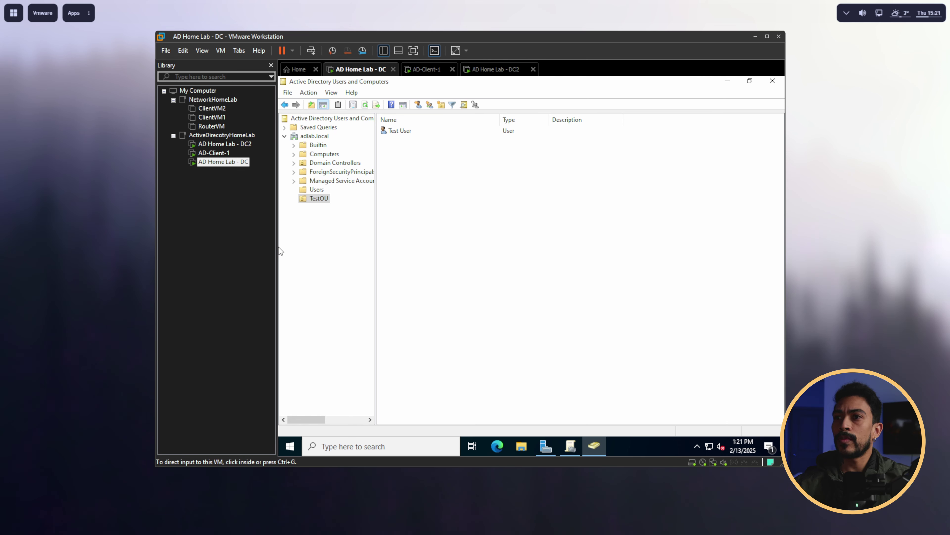
Step: Open Test-GPO for editing from Group Policy Management
{"action": "left_click", "coordinate": [570, 448]}
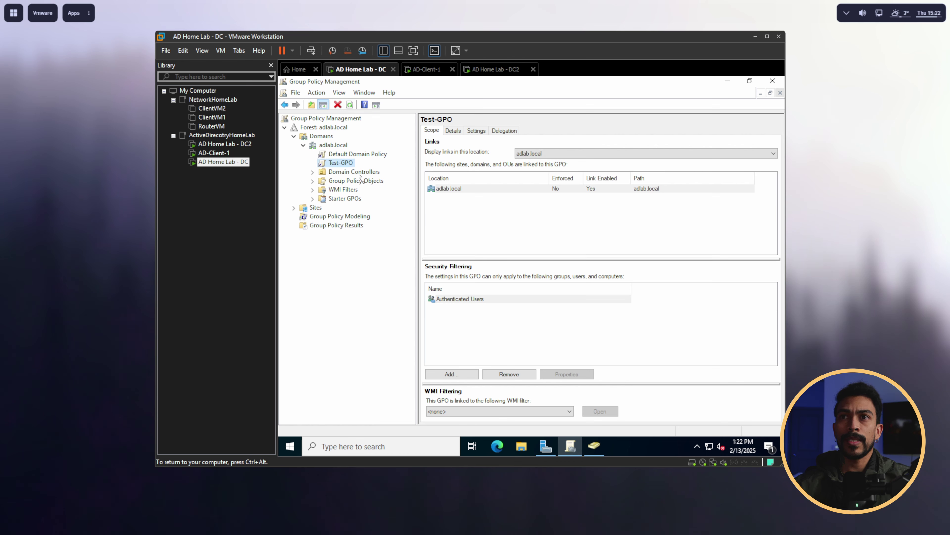
{"action": "right_click", "coordinate": [350, 165]}
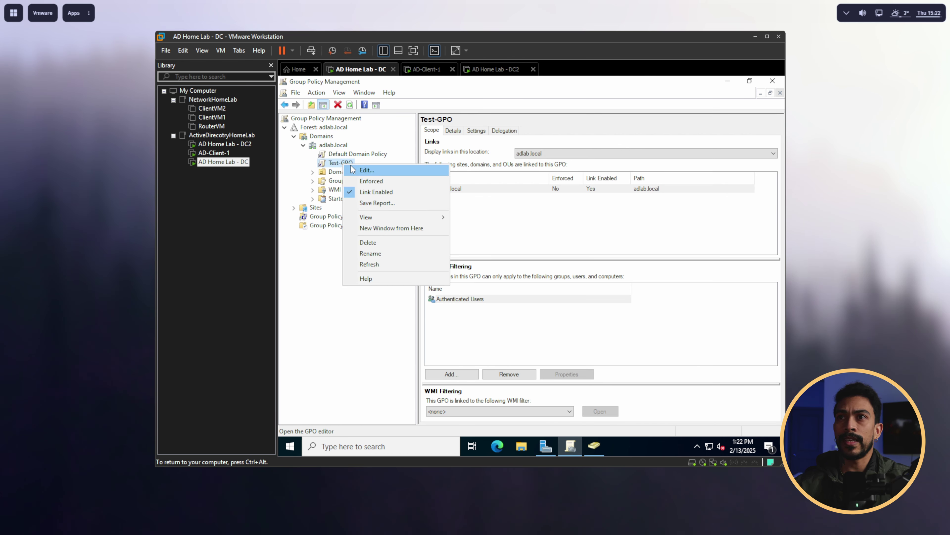
{"action": "left_click", "coordinate": [376, 171]}
Step: Navigate to User Configuration > Administrative Templates > System > Ctrl+Alt+Del Options and select Remove Task Manager
{"action": "left_click", "coordinate": [339, 205]}
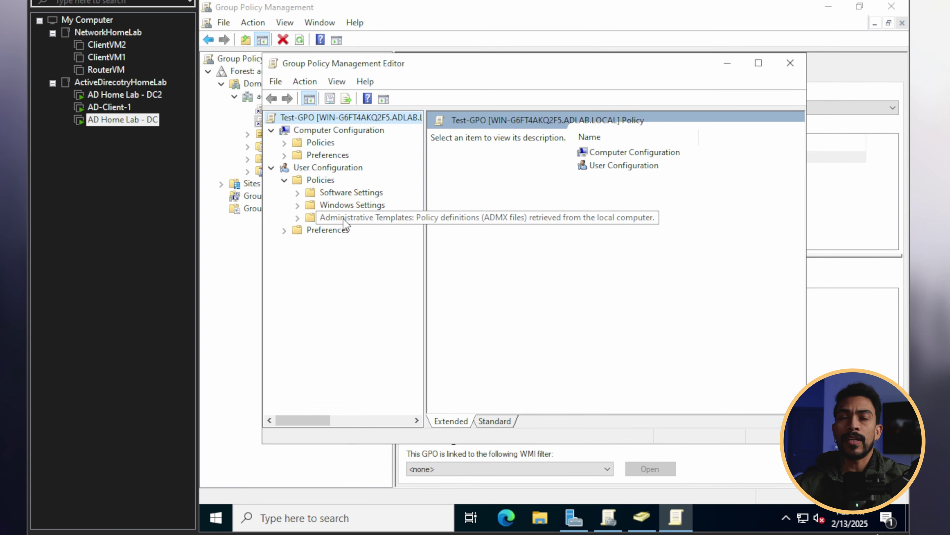
{"action": "left_click", "coordinate": [343, 218]}
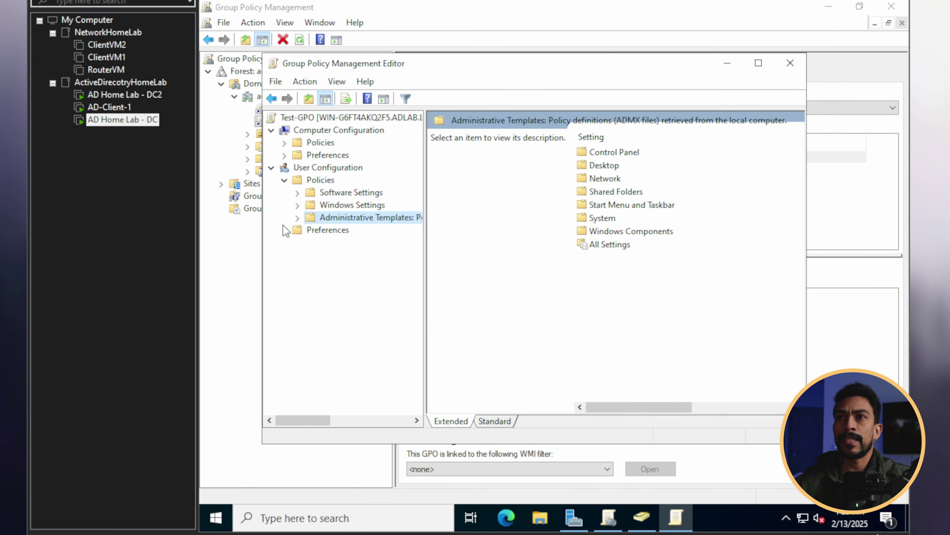
{"action": "left_click", "coordinate": [298, 217]}
{"action": "left_click", "coordinate": [345, 292]}
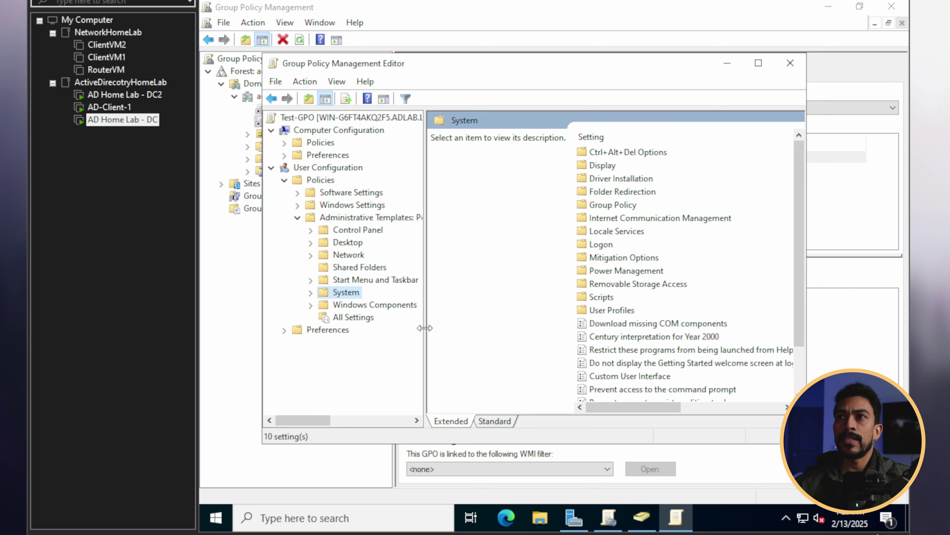
{"action": "left_click", "coordinate": [605, 153]}
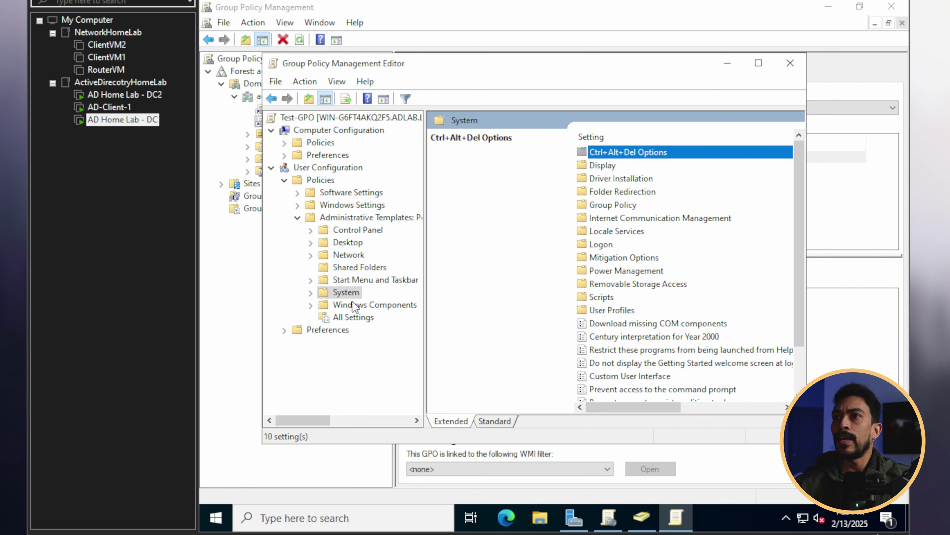
{"action": "scroll", "coordinate": [353, 301], "scroll_direction": "right", "scroll_amount": 1}
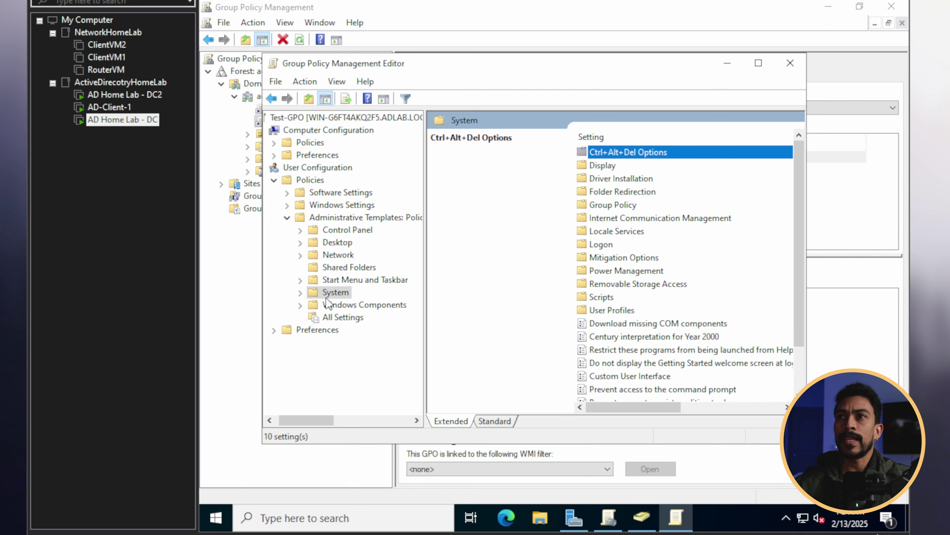
{"action": "left_click", "coordinate": [300, 293]}
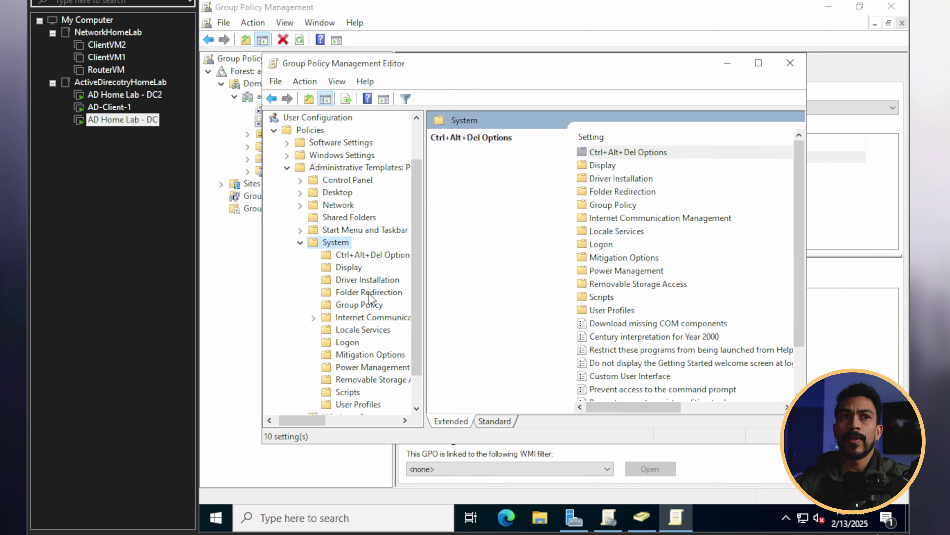
{"action": "left_click", "coordinate": [369, 255]}
{"action": "left_click", "coordinate": [651, 179]}
Step: Set the Remove Task Manager policy to Enabled, apply it, and close the policy editor
{"action": "double_click", "coordinate": [646, 179]}
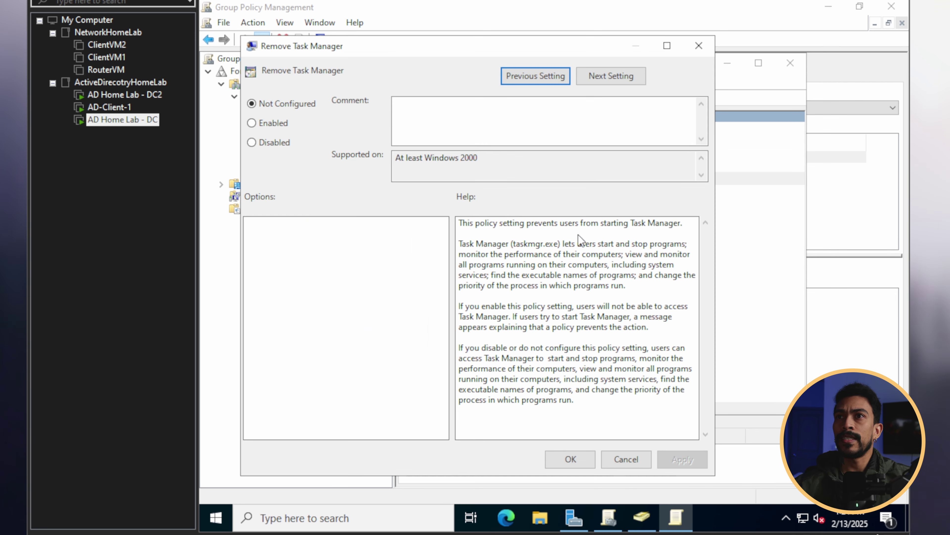
{"action": "left_click", "coordinate": [275, 117]}
{"action": "left_click", "coordinate": [690, 453]}
{"action": "left_click", "coordinate": [591, 452]}
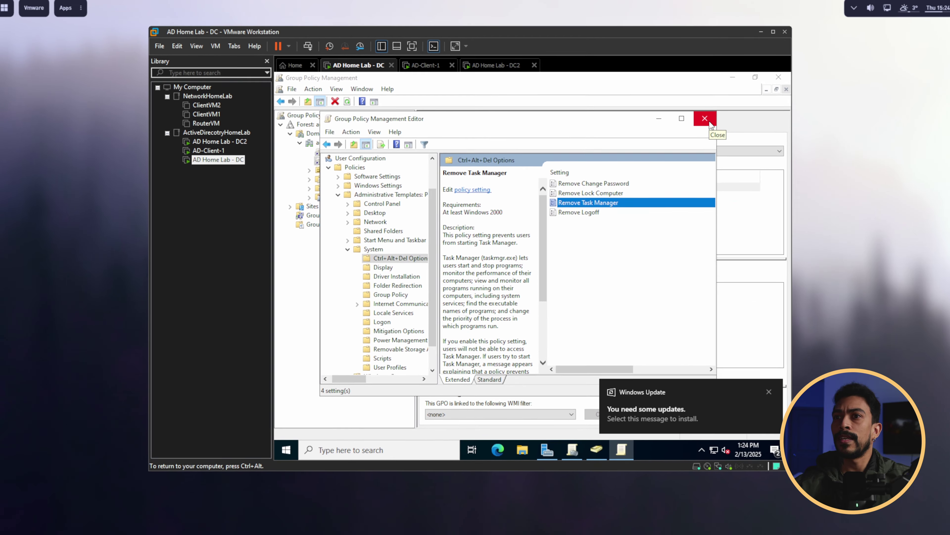
{"action": "left_click", "coordinate": [791, 64]}
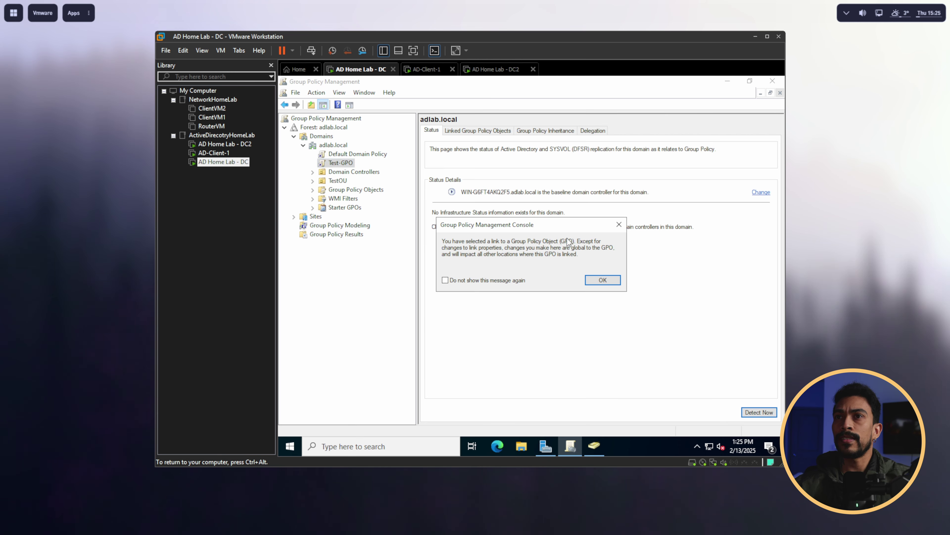
Step: Dismiss the warning and link the existing Test-GPO to the TestOU organizational unit
{"action": "left_click", "coordinate": [614, 281]}
{"action": "left_click", "coordinate": [337, 181]}
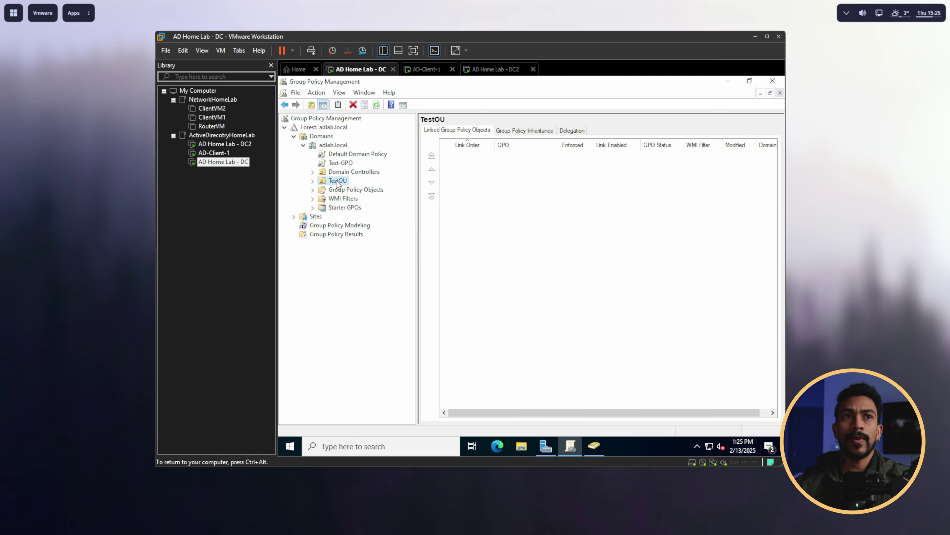
{"action": "right_click", "coordinate": [338, 182]}
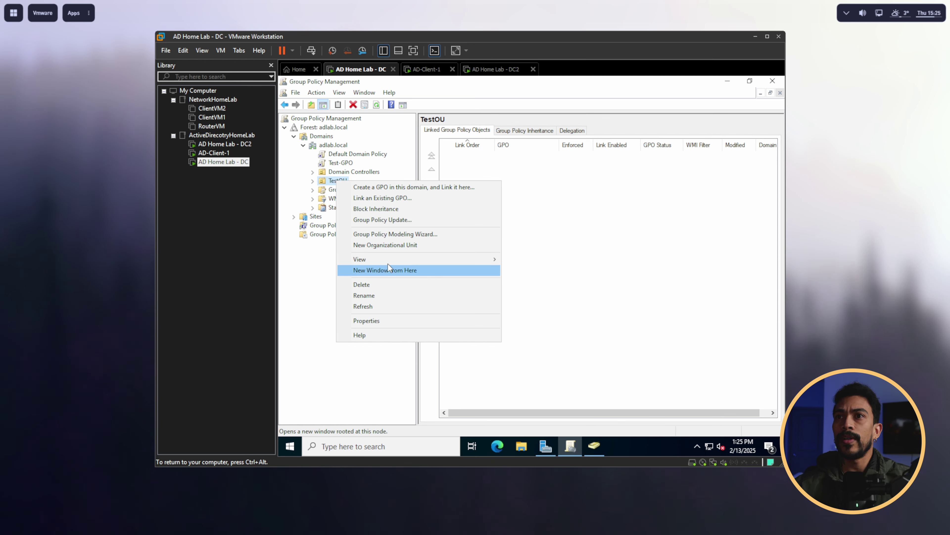
{"action": "left_click", "coordinate": [425, 199]}
{"action": "left_click", "coordinate": [458, 247]}
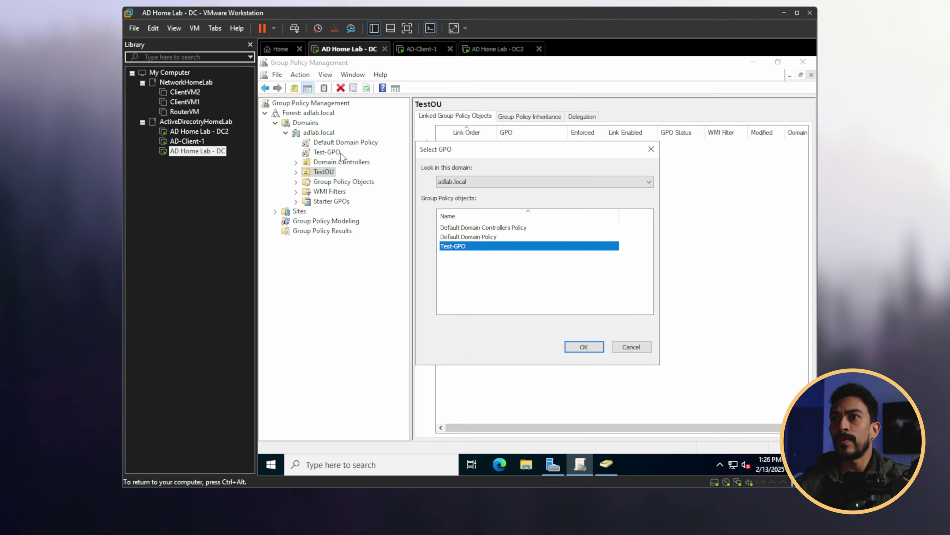
{"action": "left_click", "coordinate": [613, 368]}
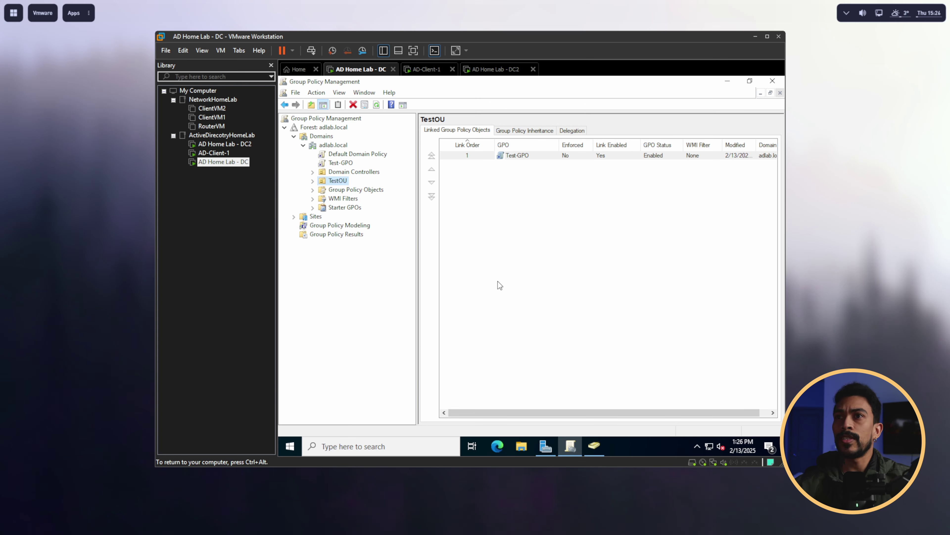
Step: Run gpupdate /force in PowerShell on the domain controller, then switch to AD-Client-1
{"action": "left_click", "coordinate": [422, 445]}
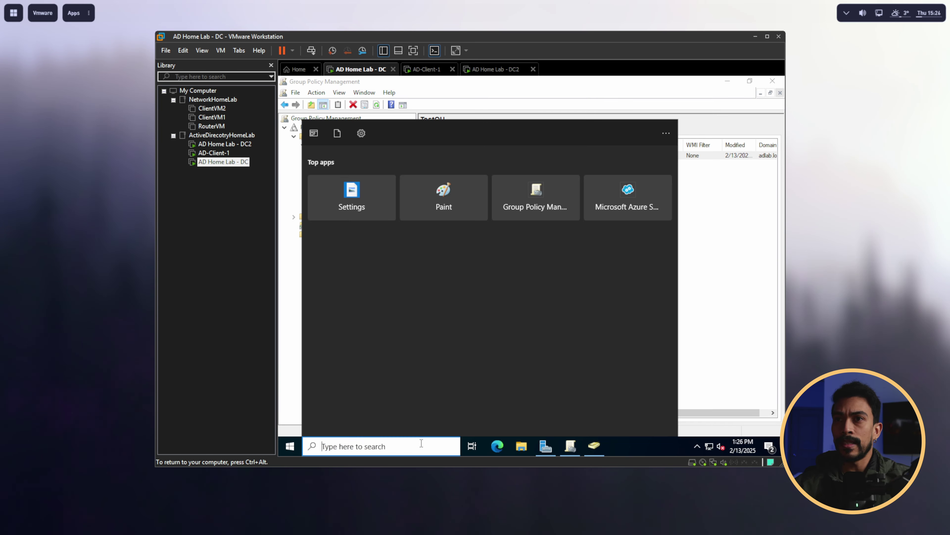
{"action": "type", "text": "power"}
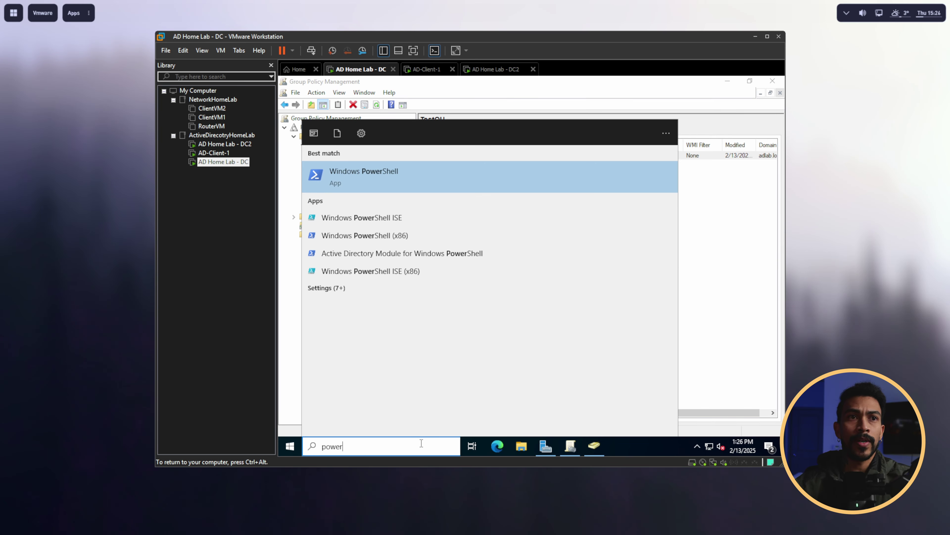
{"action": "key", "text": "Return"}
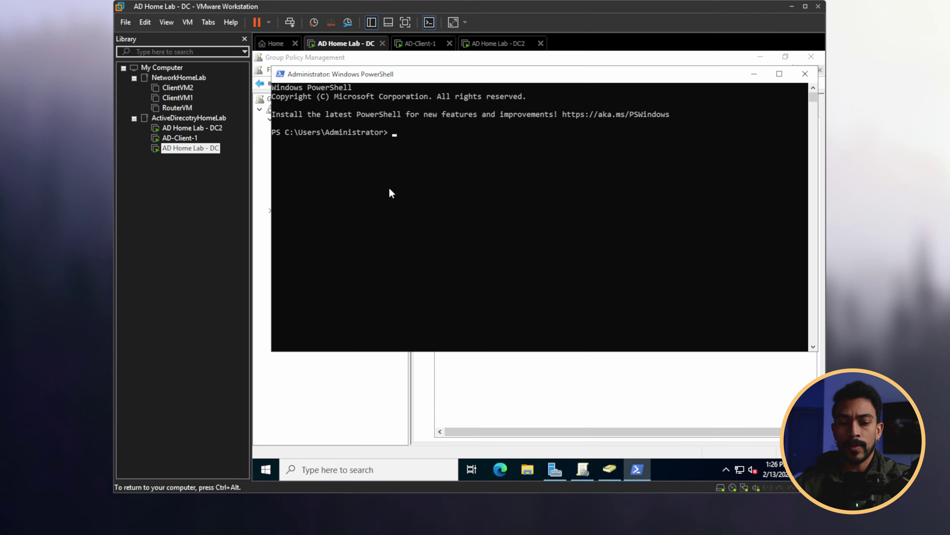
{"action": "type", "text": "gp"}
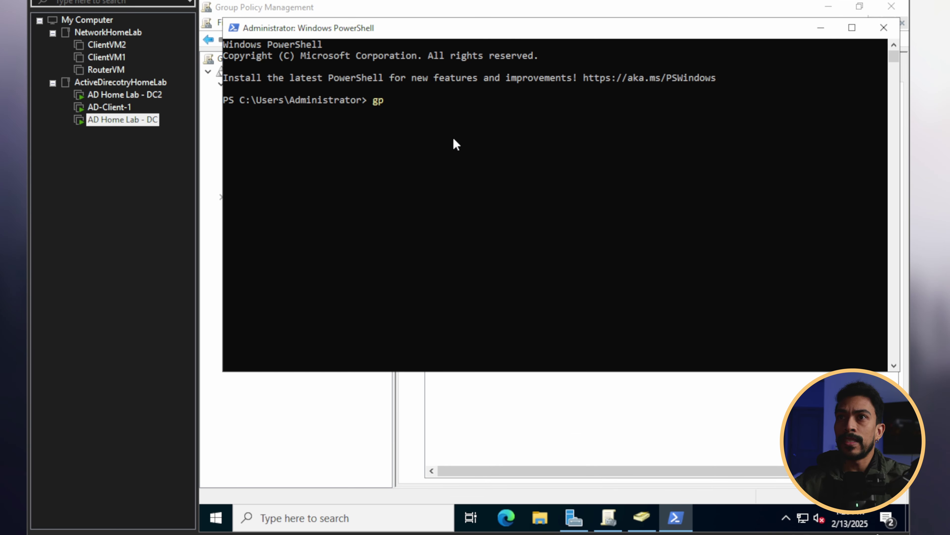
{"action": "type", "text": "upda"}
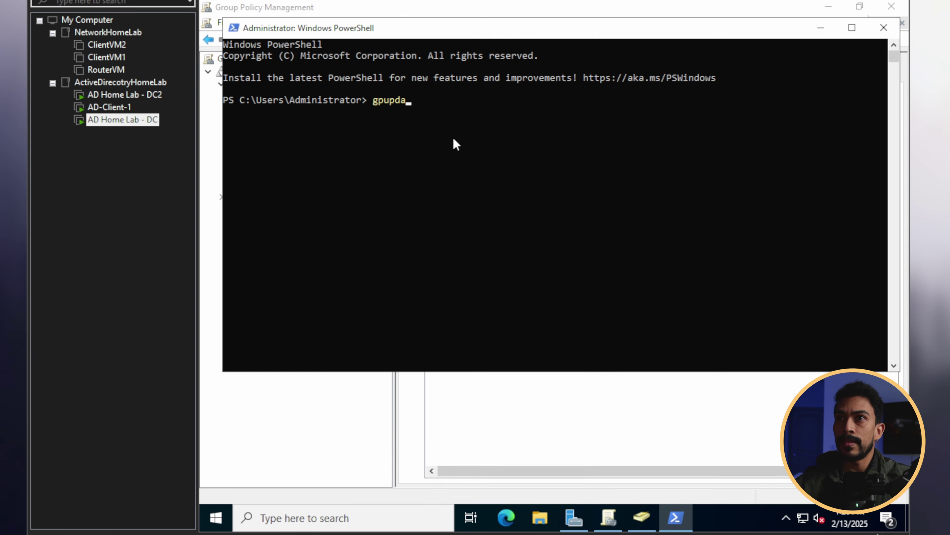
{"action": "type", "text": "te /"}
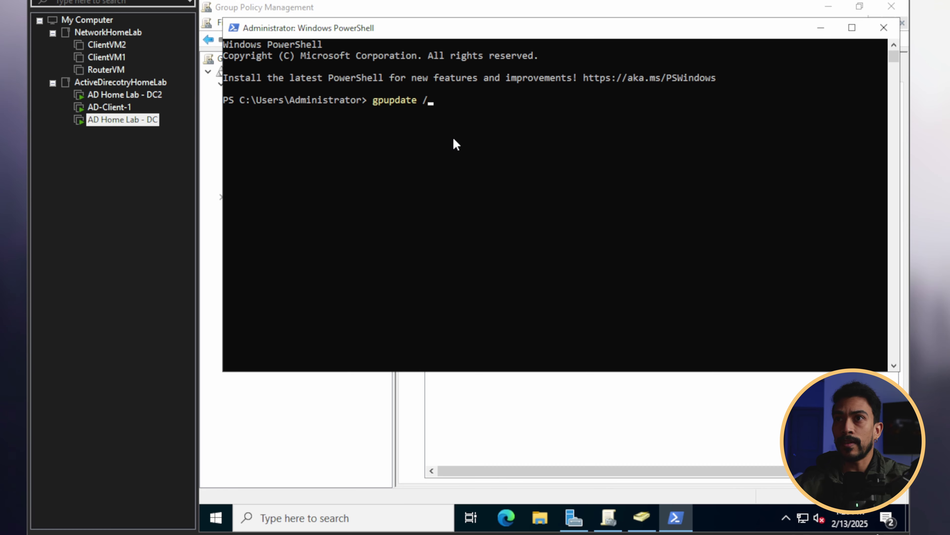
{"action": "type", "text": "force"}
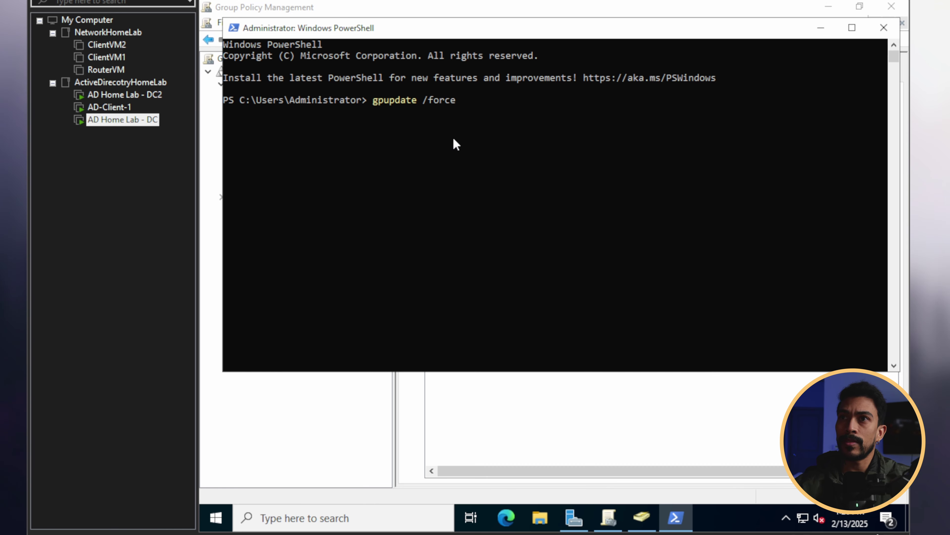
{"action": "key", "text": "Return"}
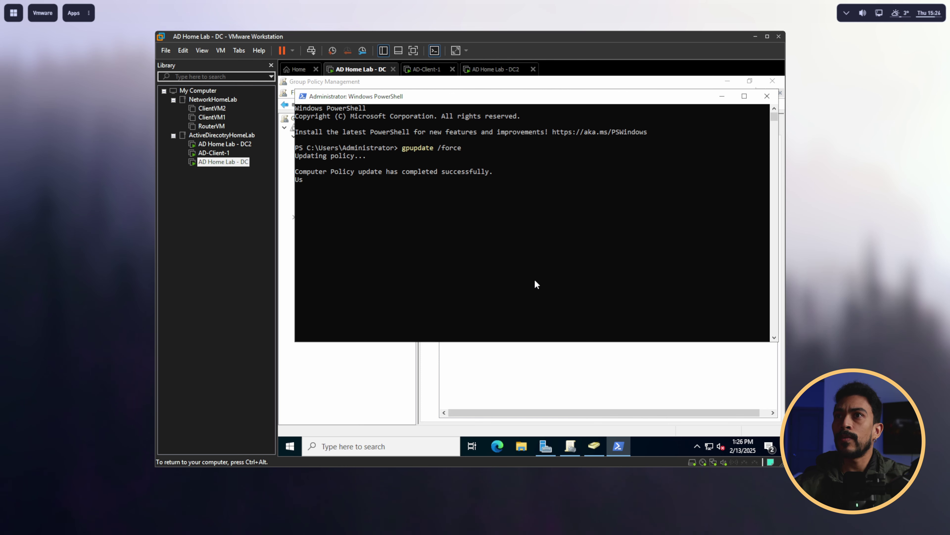
{"action": "left_click", "coordinate": [430, 69]}
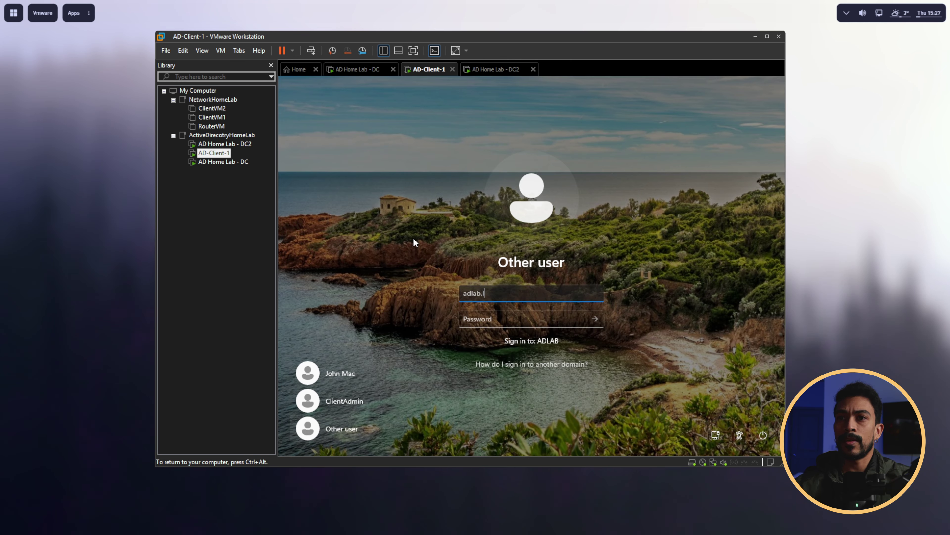
Step: Sign in to AD-Client-1 with the domain test user's username and password
{"action": "type", "text": "cal"}
{"action": "type", "text": "\tuseer"}
{"action": "key", "text": "BackSpace"}
{"action": "key", "text": "BackSpace"}
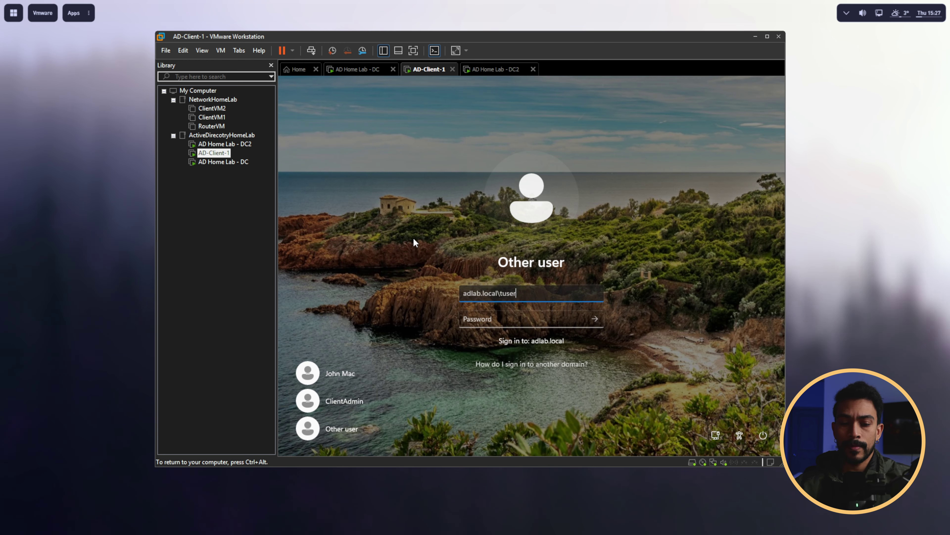
{"action": "type", "text": "r"}
{"action": "key", "text": "Tab"}
{"action": "type", "text": "Password1"}
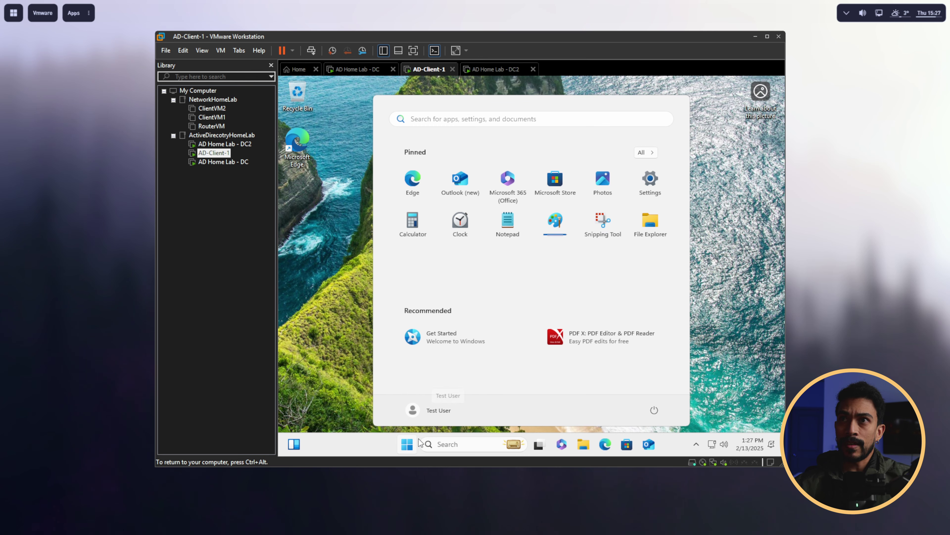
Step: Launch Windows PowerShell on the client by searching 'power' in Start
{"action": "left_click", "coordinate": [410, 442]}
{"action": "left_click", "coordinate": [444, 444]}
{"action": "type", "text": "power"}
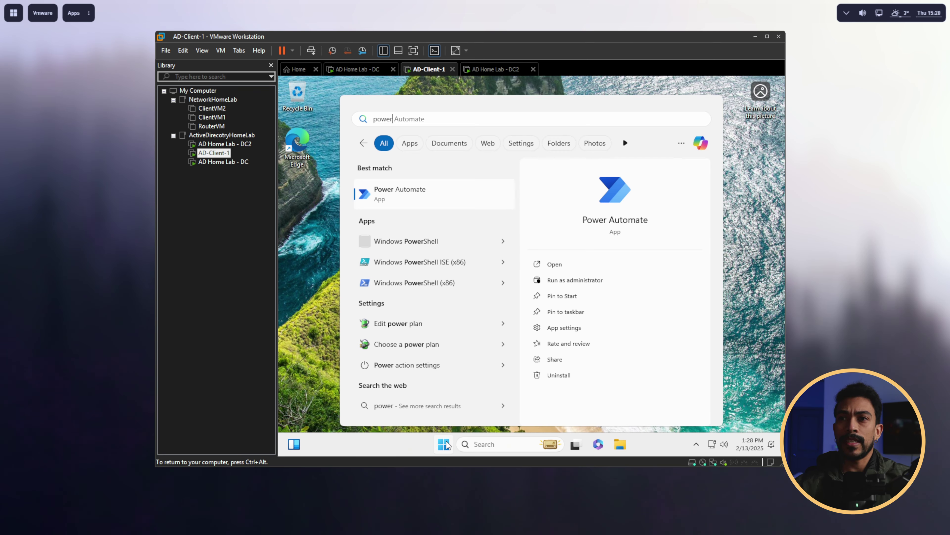
{"action": "key", "text": "Down"}
{"action": "key", "text": "Down"}
{"action": "key", "text": "Return"}
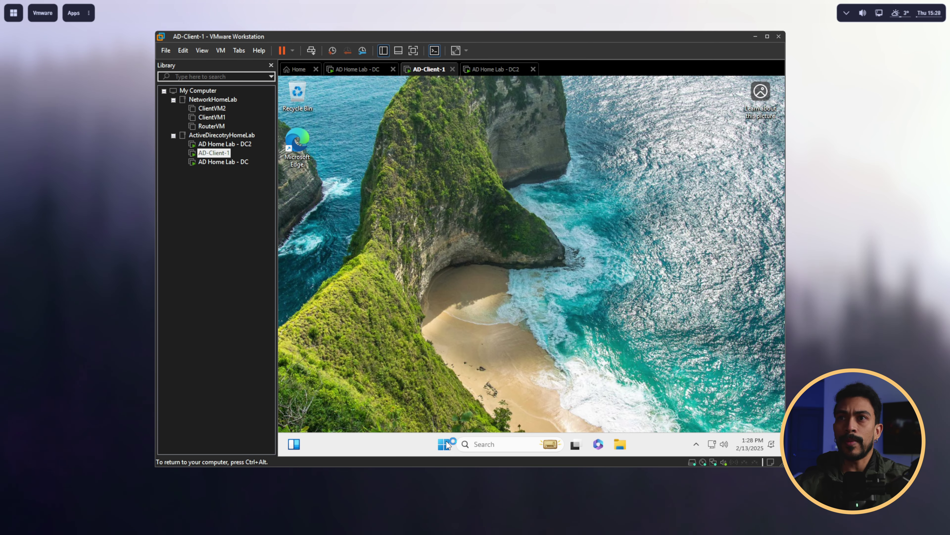
Step: Run gpresult, confirm Test-GPO under Applied Group Policy Objects, then send Ctrl+Alt+Del to the client
{"action": "left_click_drag", "start_coordinate": [492, 131], "coordinate": [456, 124]}
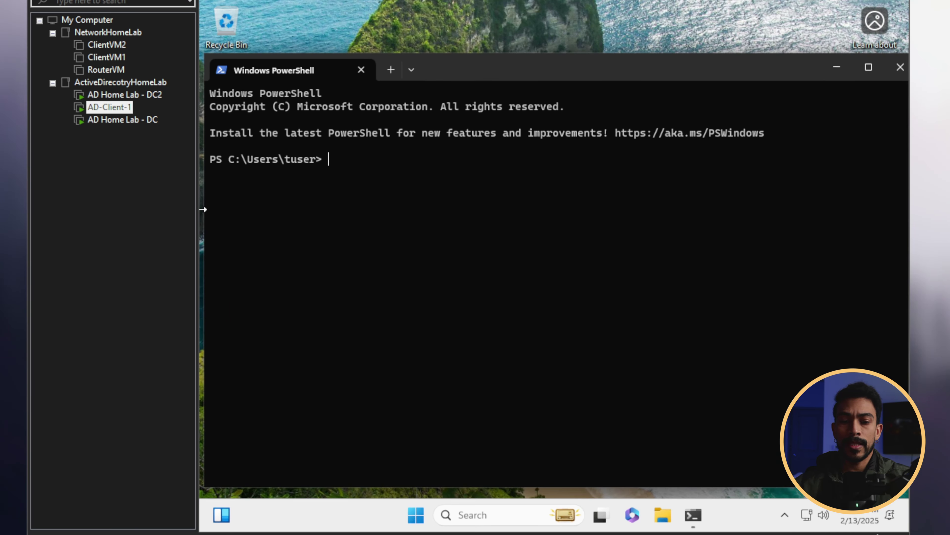
{"action": "type", "text": "gpresult /r"}
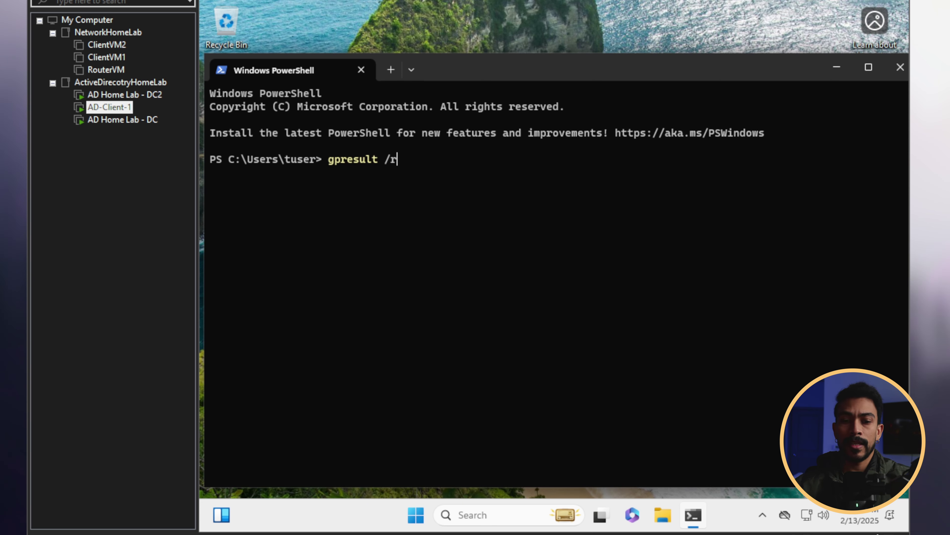
{"action": "key", "text": "Return"}
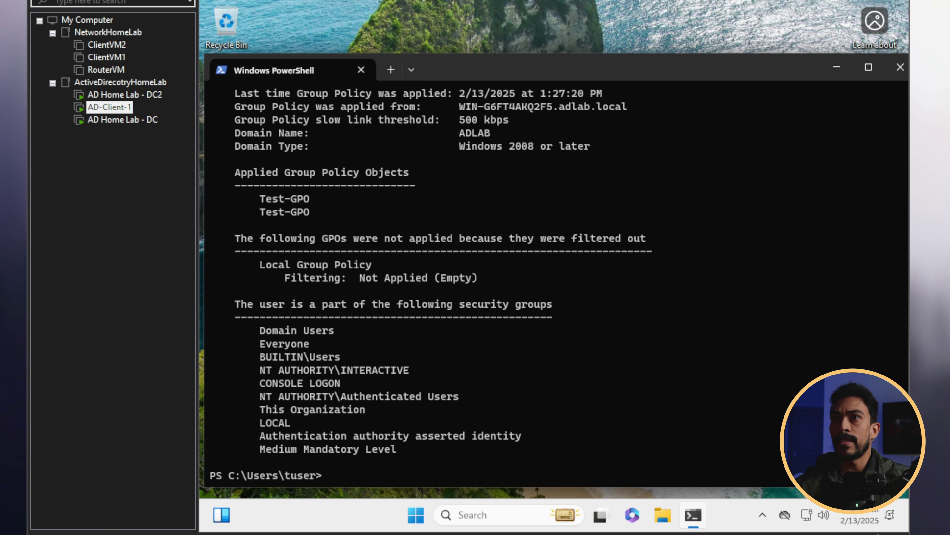
{"action": "left_click_drag", "start_coordinate": [234, 172], "coordinate": [398, 175]}
{"action": "left_click_drag", "start_coordinate": [260, 198], "coordinate": [327, 224]}
{"action": "left_click", "coordinate": [298, 211]}
{"action": "left_click", "coordinate": [482, 200]}
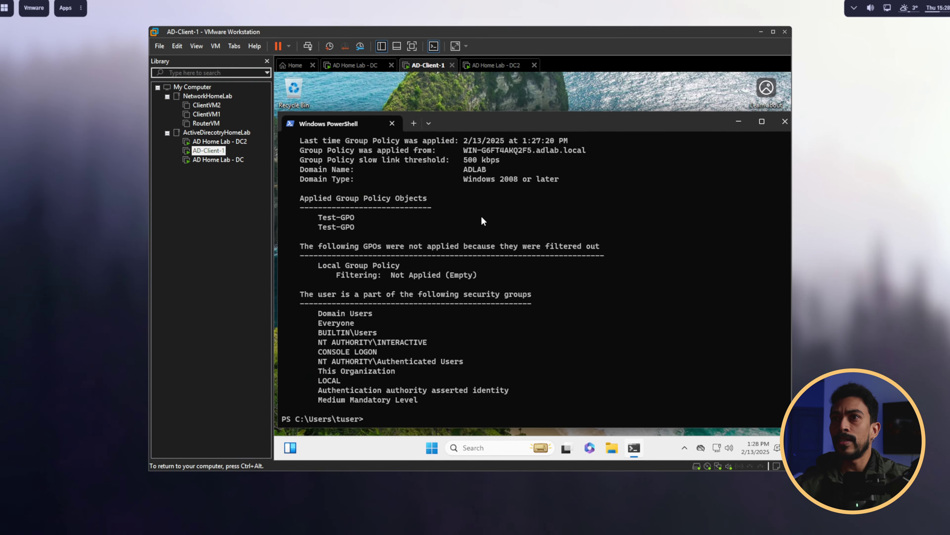
{"action": "left_click", "coordinate": [215, 46]}
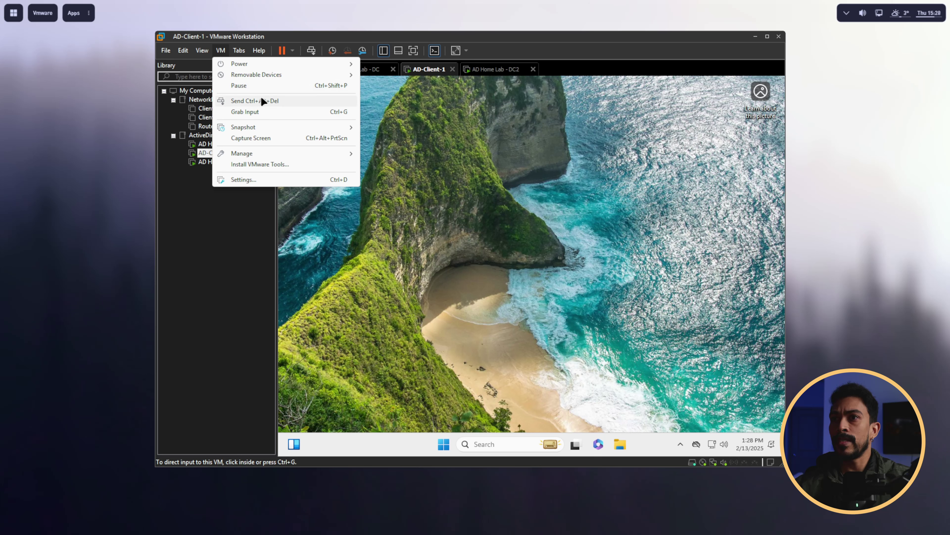
{"action": "left_click", "coordinate": [262, 99]}
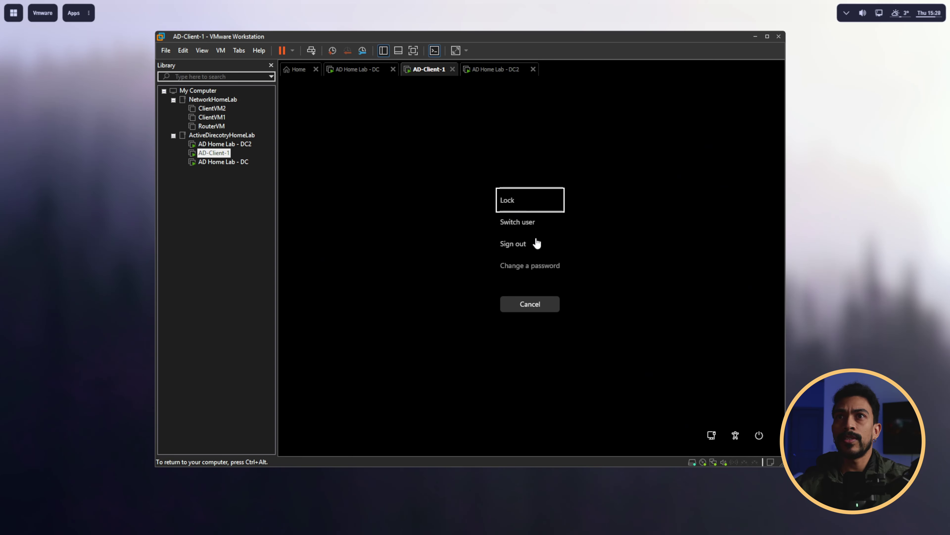